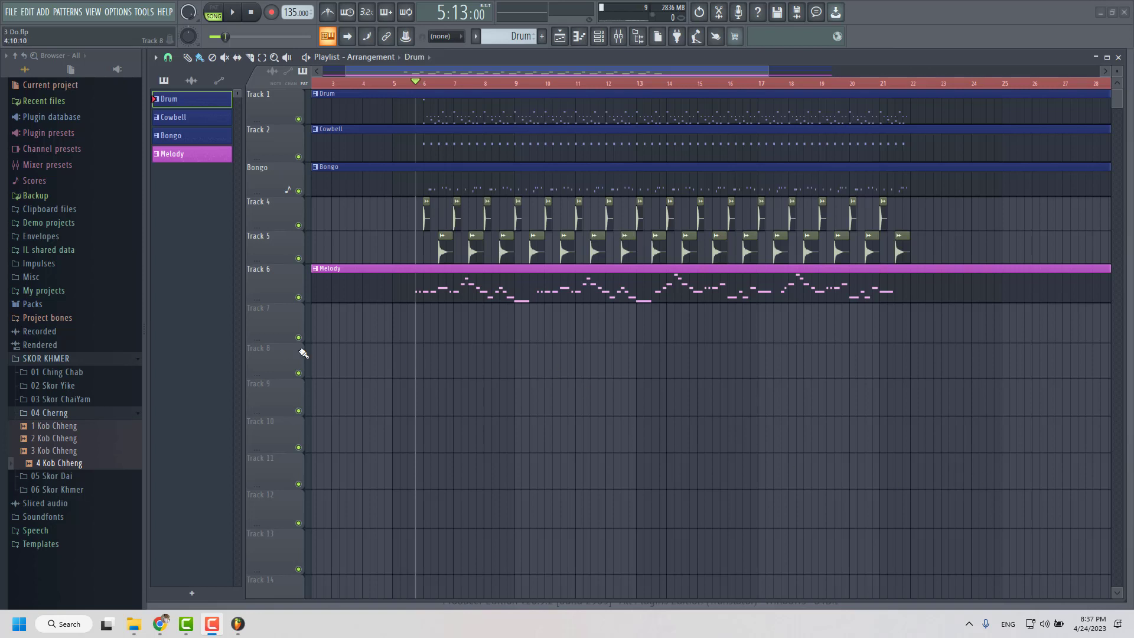
- Create a new pattern named Piano Chord and add a TRITON instrument channel to it
left_click(191, 592)
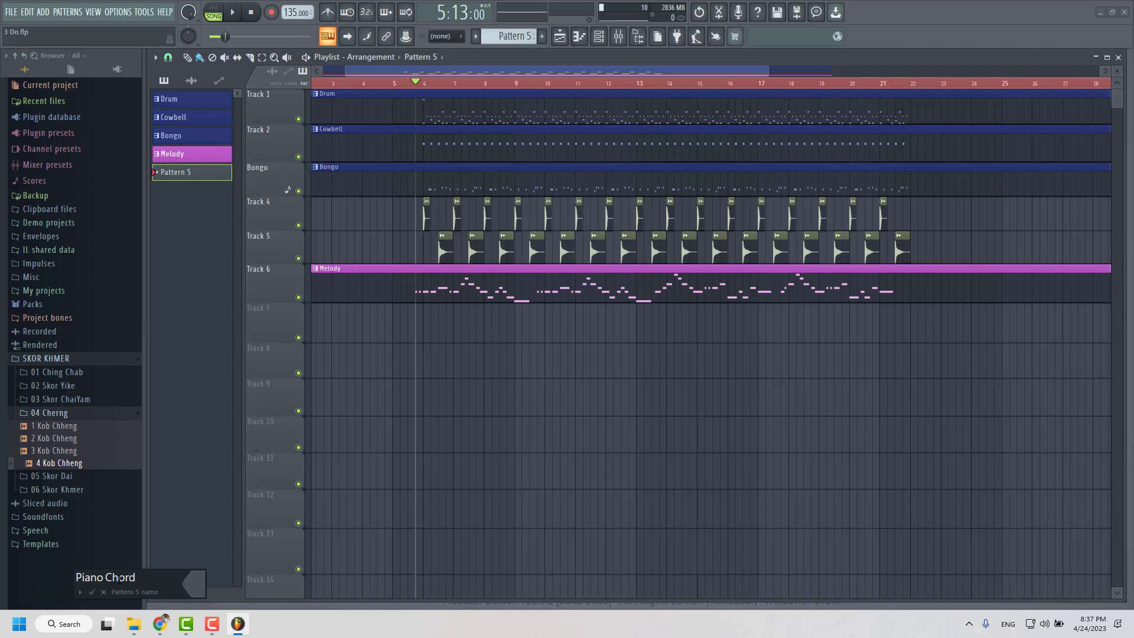
left_click(92, 592)
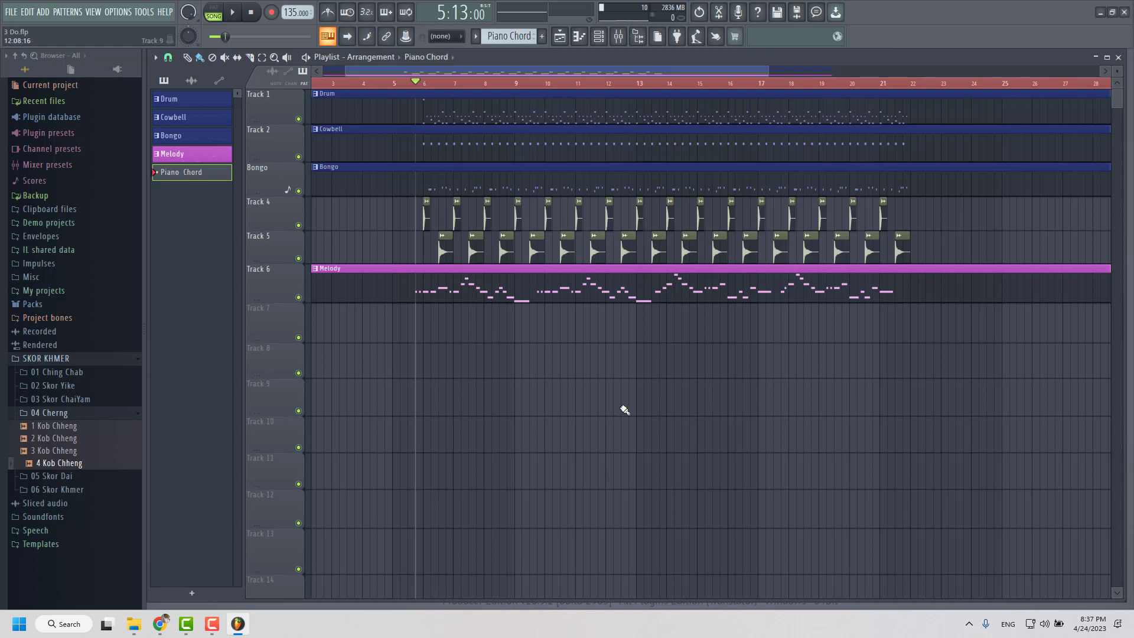
left_click(599, 36)
left_click(528, 517)
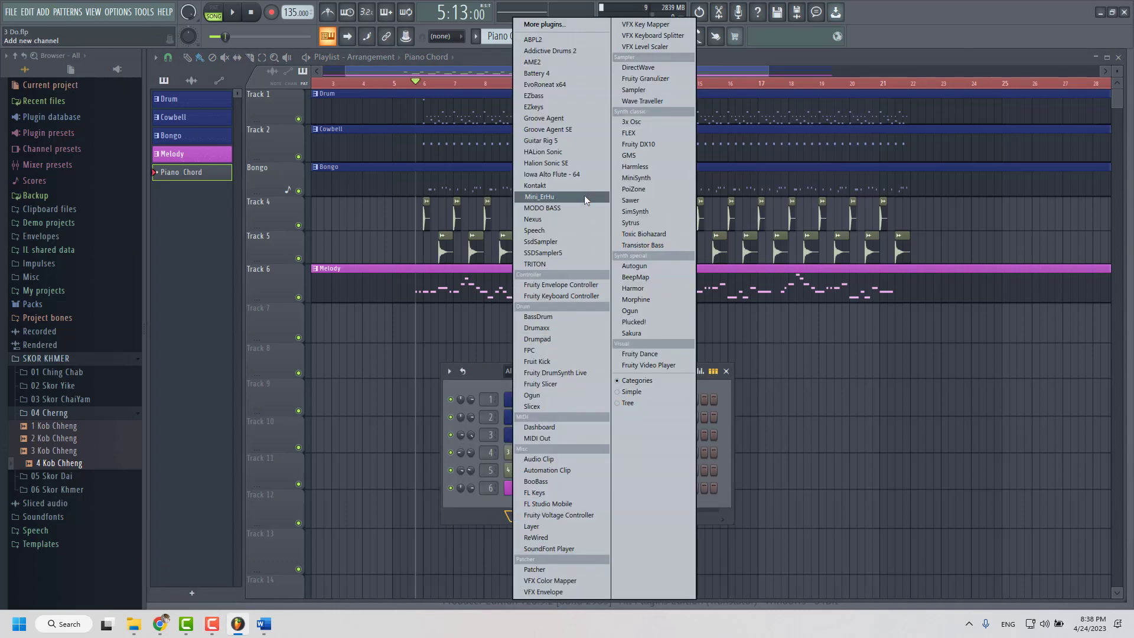
left_click(557, 264)
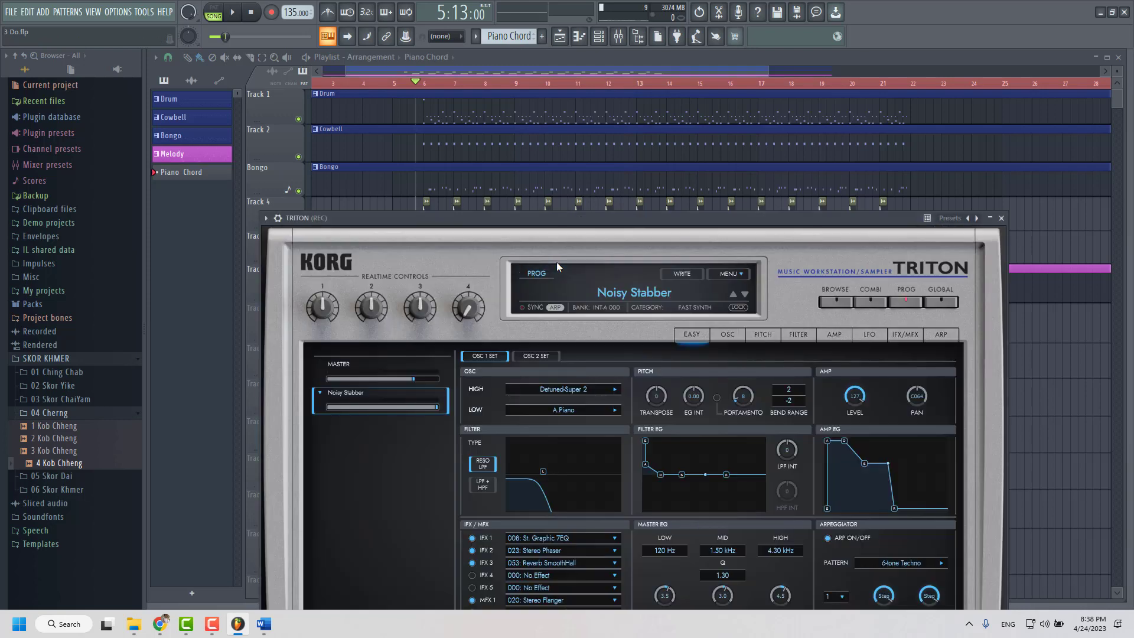
- Search the TRITON programs for "*El", load *El.Grand Piano, audition it and close the instrument
left_click_drag(681, 230, 665, 168)
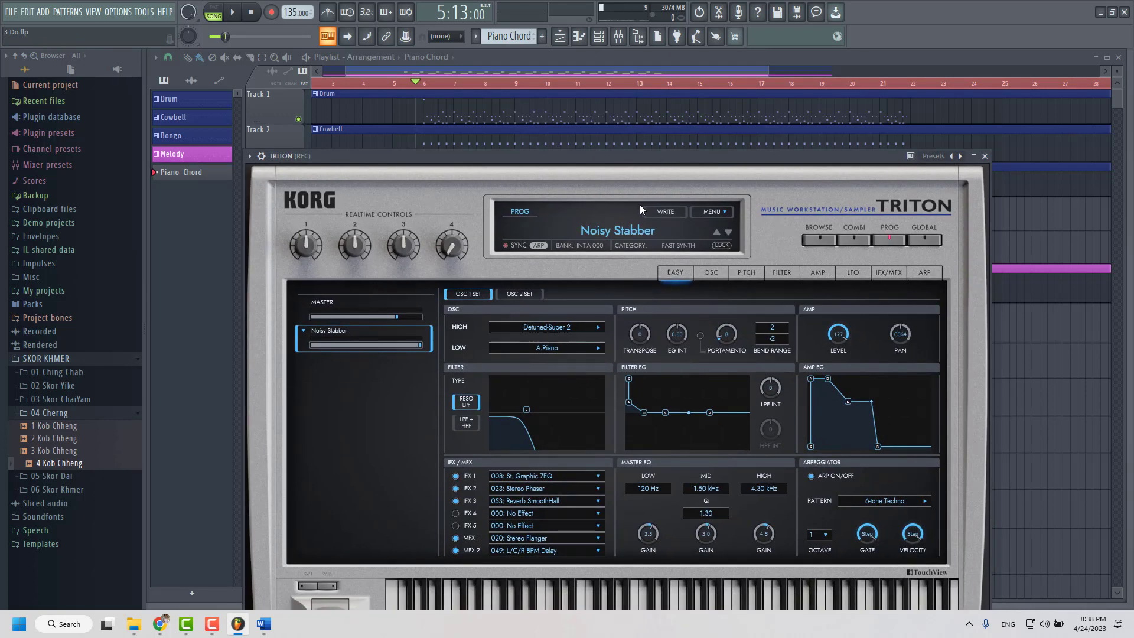
left_click(637, 231)
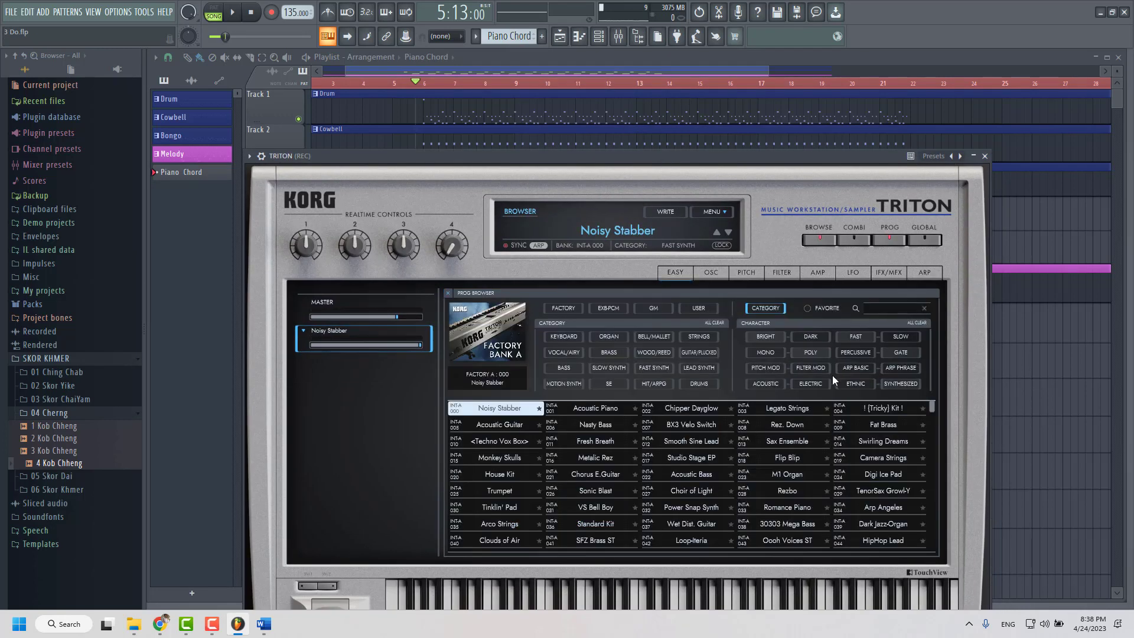
left_click(882, 308)
type("*El")
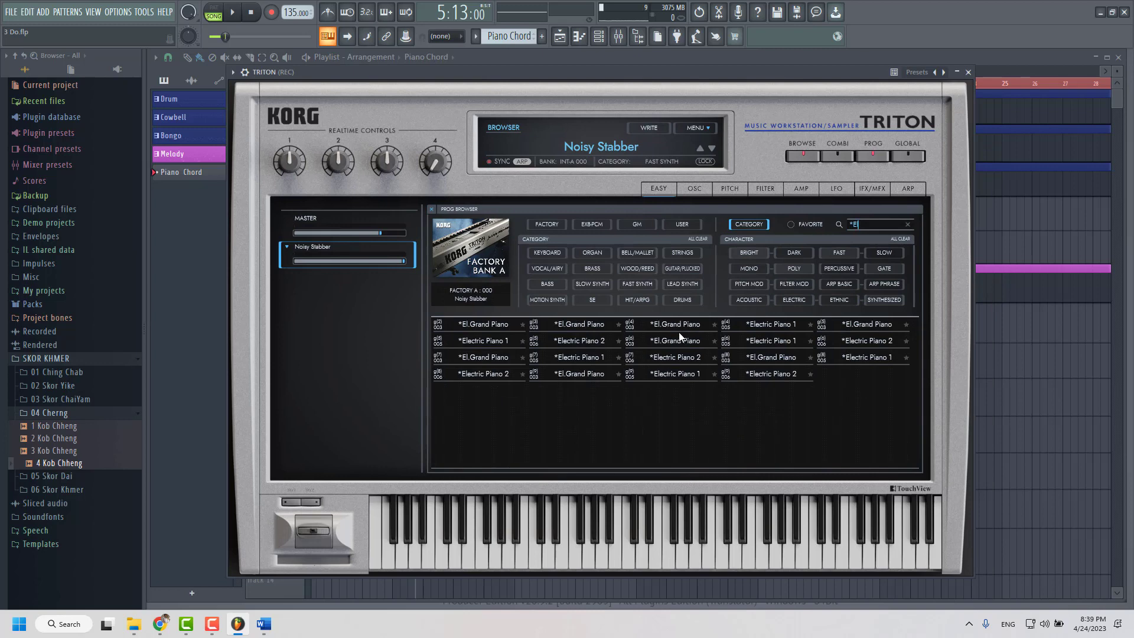
double_click(683, 324)
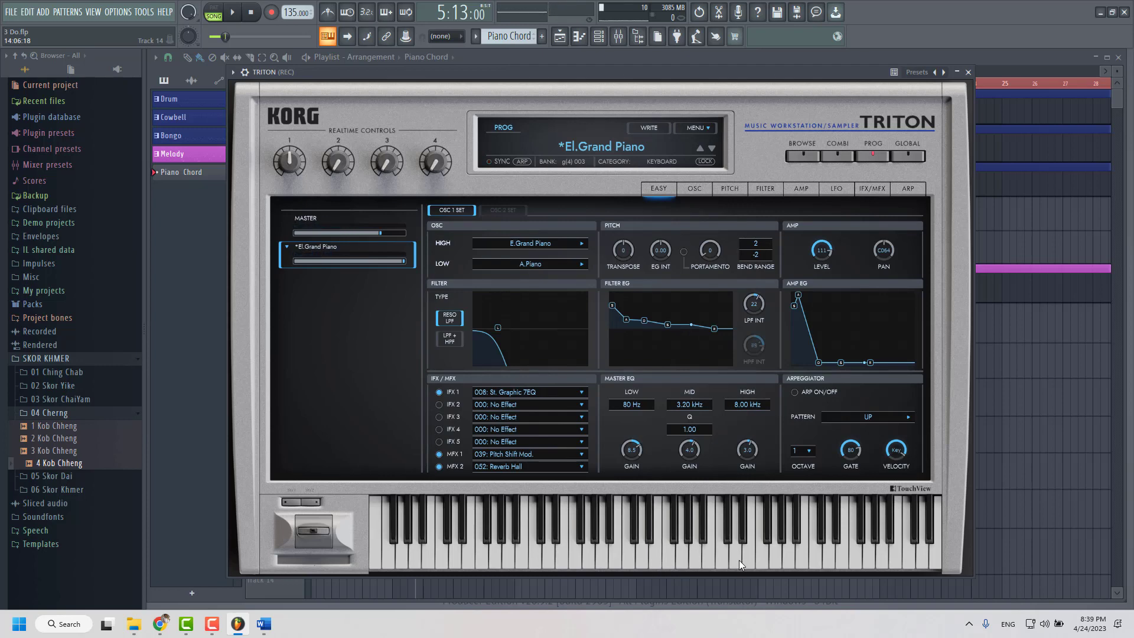
left_click(705, 551)
left_click(968, 72)
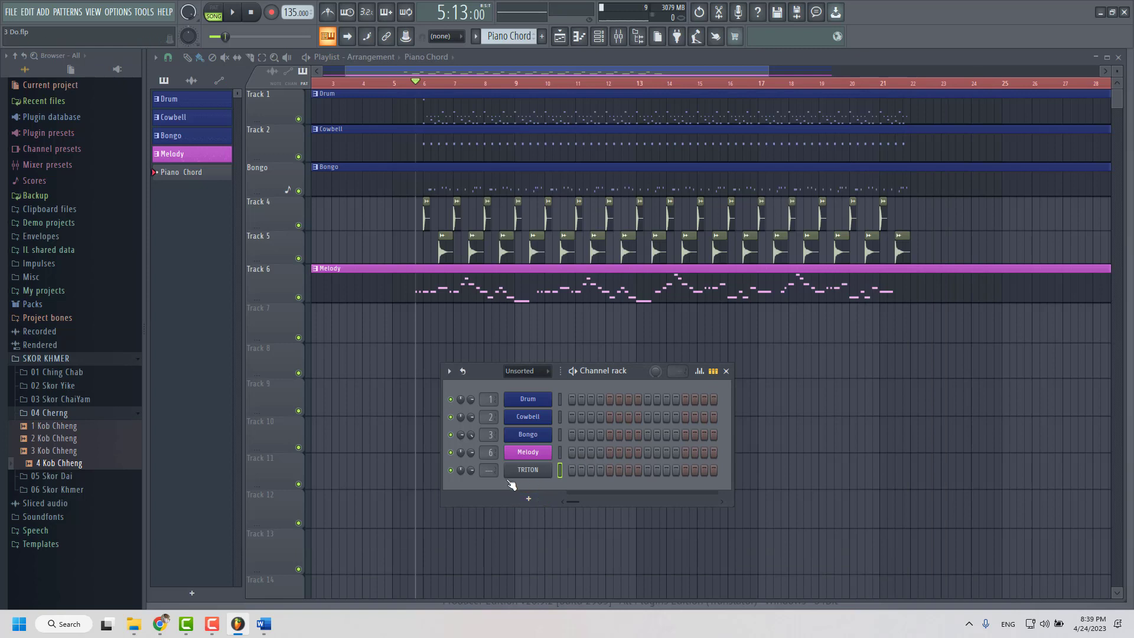
- Change the color of the Piano Chord pattern to green
right_click(195, 172)
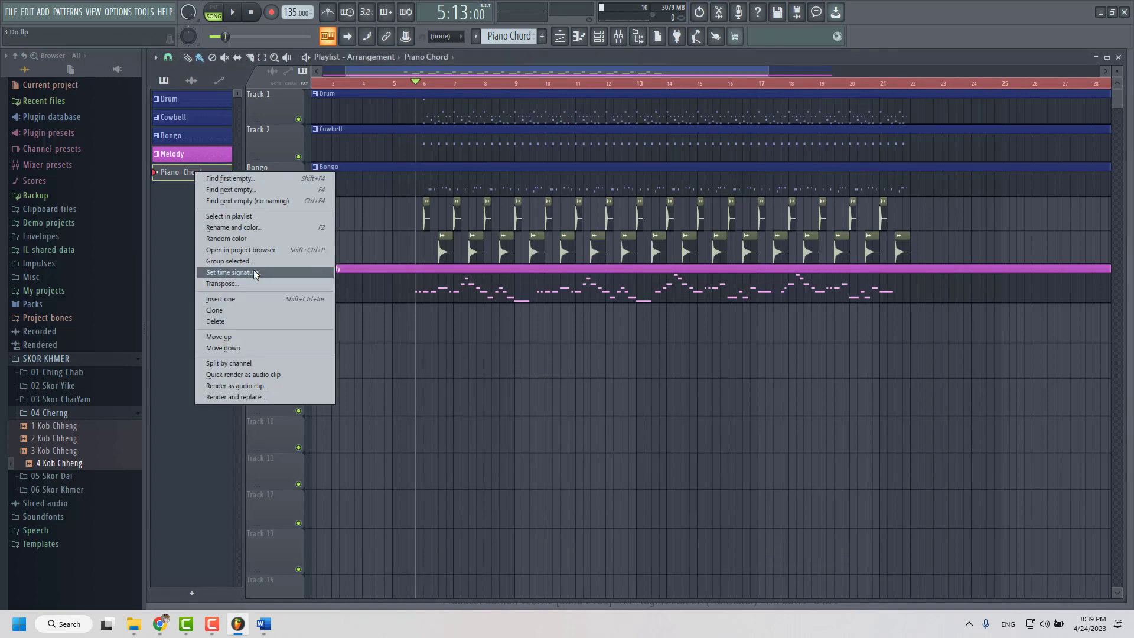
left_click(247, 228)
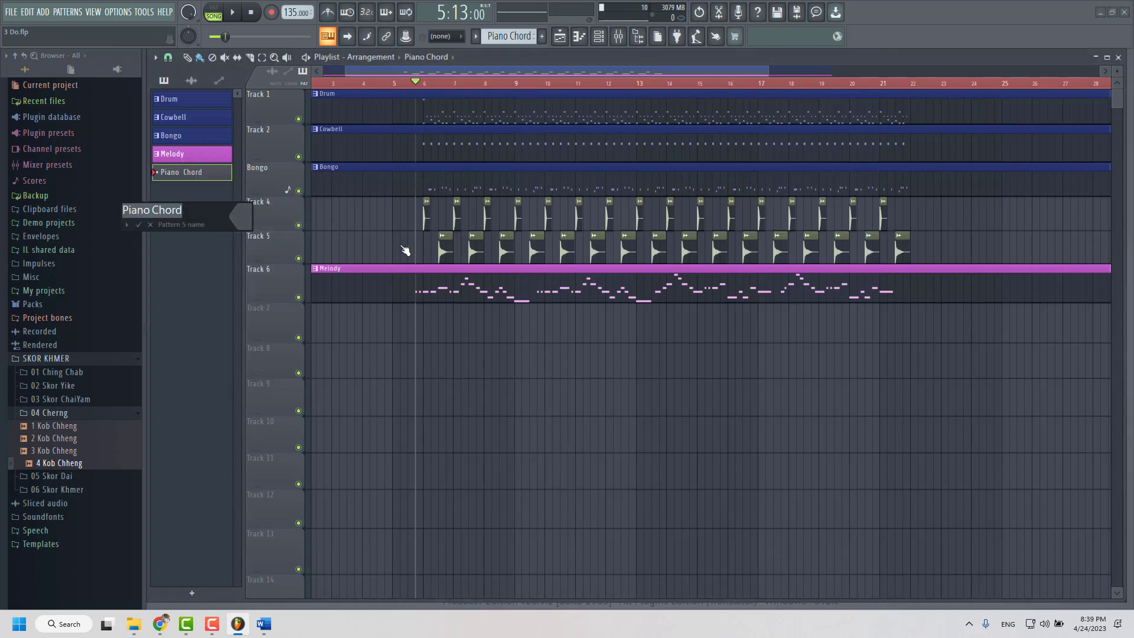
left_click(238, 214)
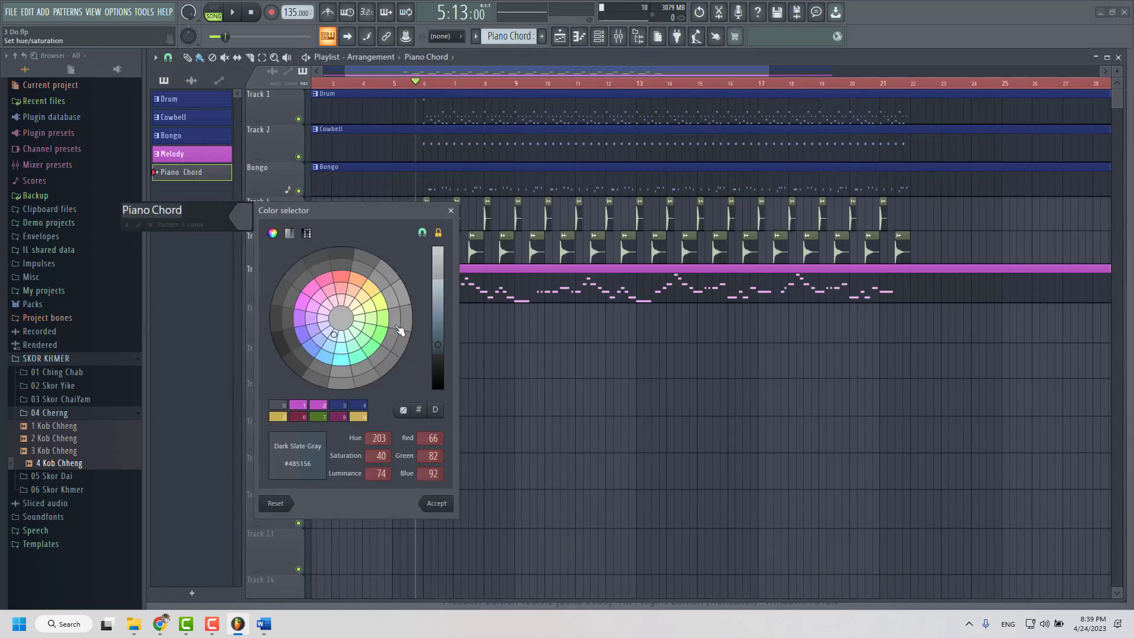
left_click(371, 348)
left_click(435, 505)
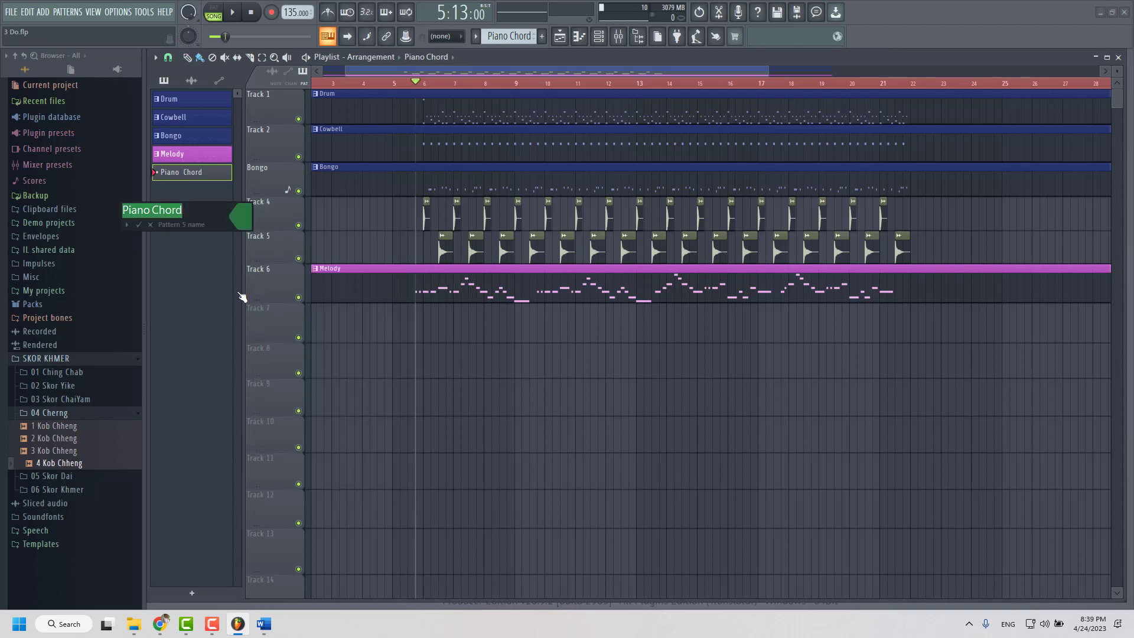
left_click(140, 224)
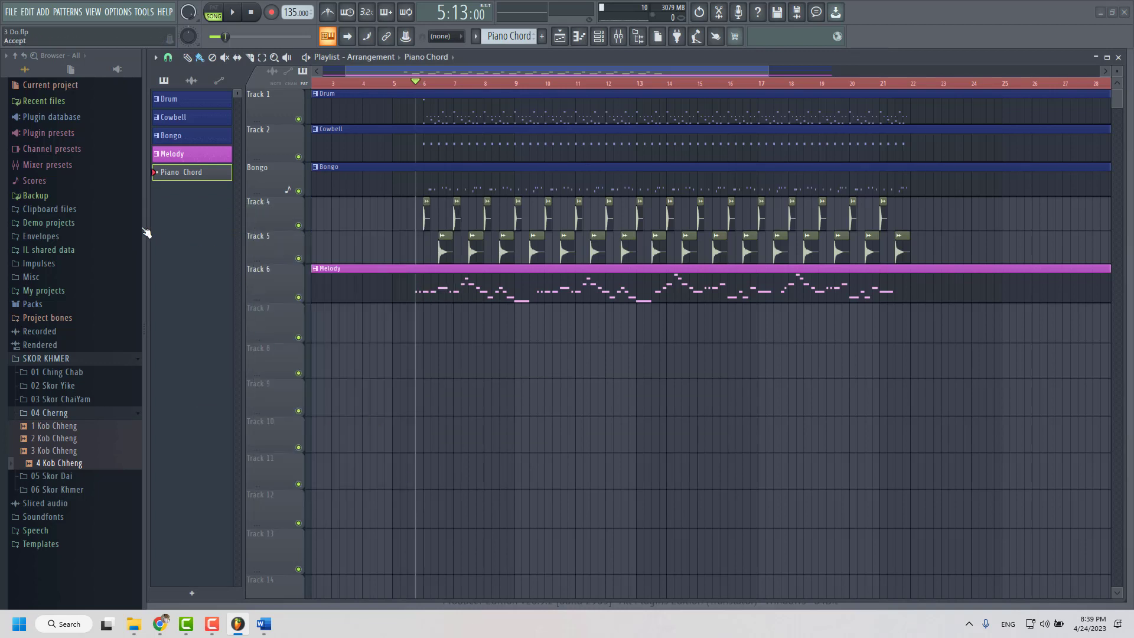
- Rename the TRITON channel to Piano Chord with the matching green color and route it to mixer track 7
left_click(598, 36)
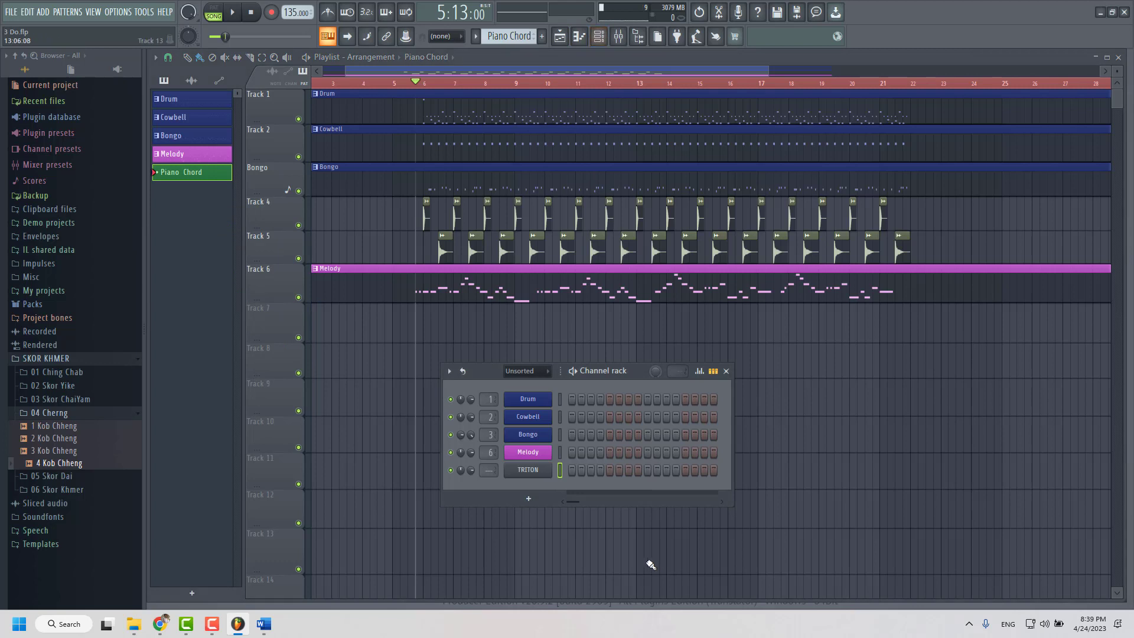
right_click(536, 474)
left_click(591, 466)
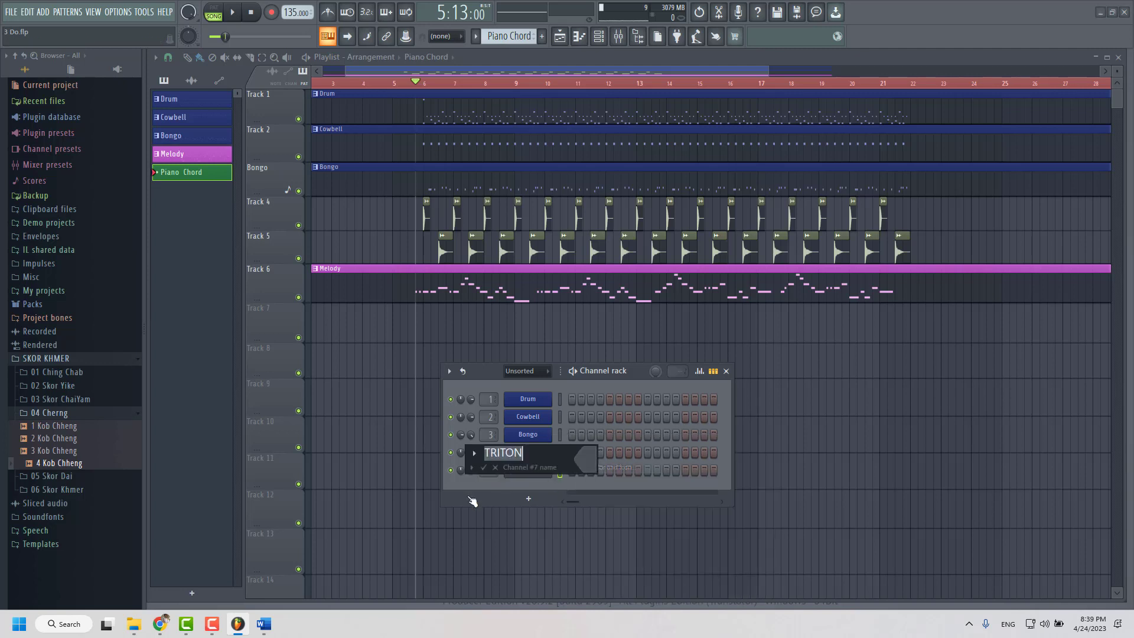
left_click(473, 468)
left_click(494, 484)
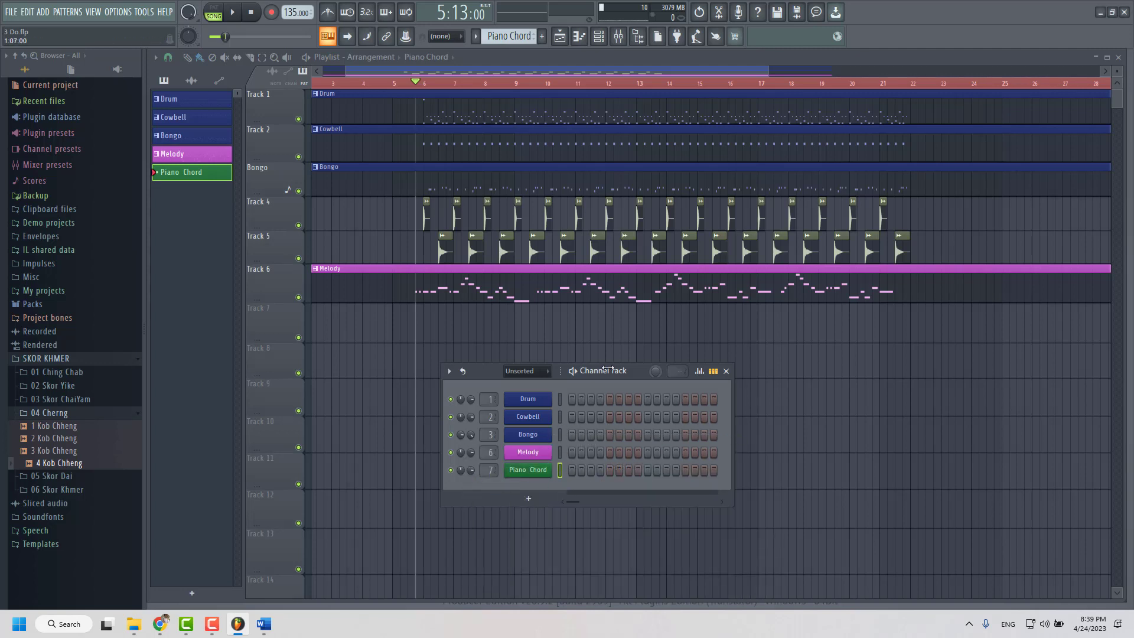
left_click_drag(608, 370, 610, 342)
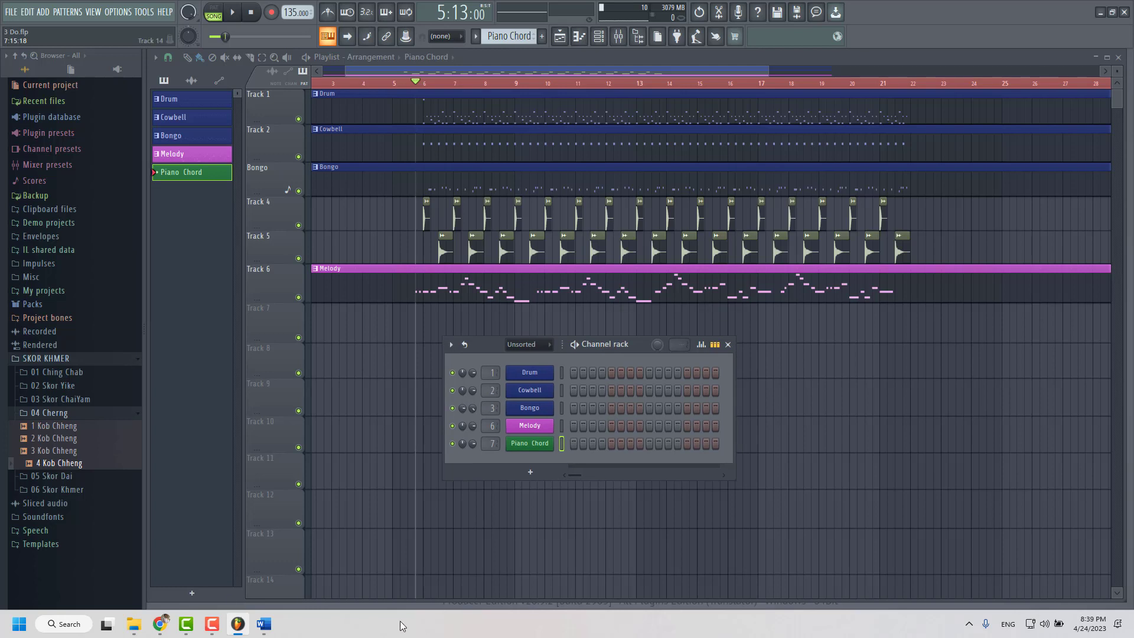
- Switch to the chord sheet in Word and examine the intro and verse I chord progressions
left_click(264, 624)
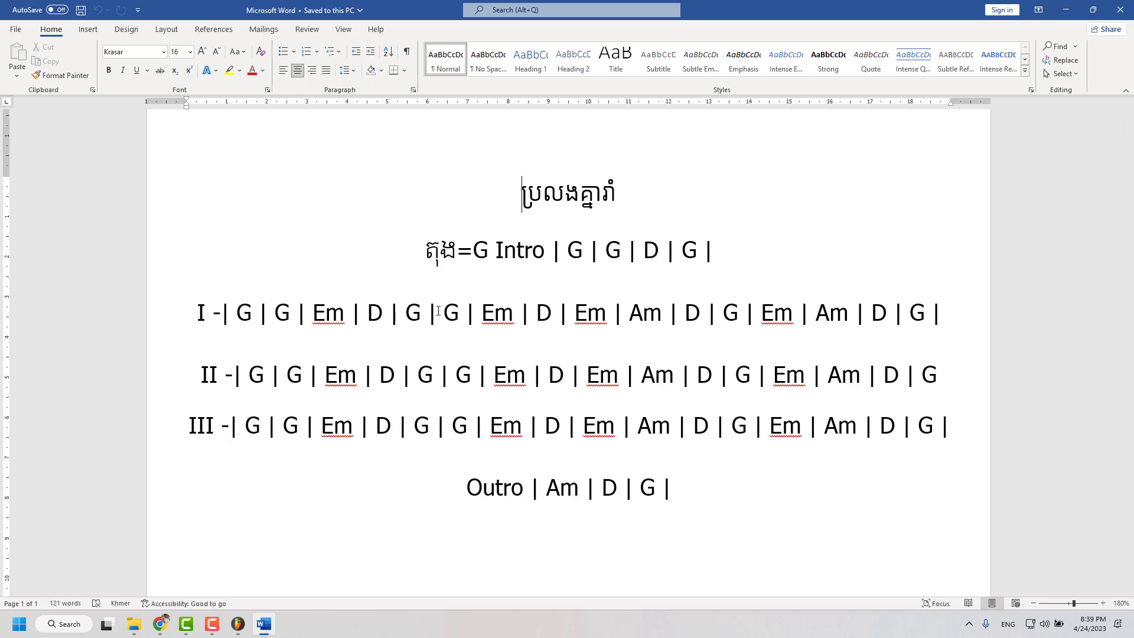
left_click(729, 252, "shift")
left_click(560, 250)
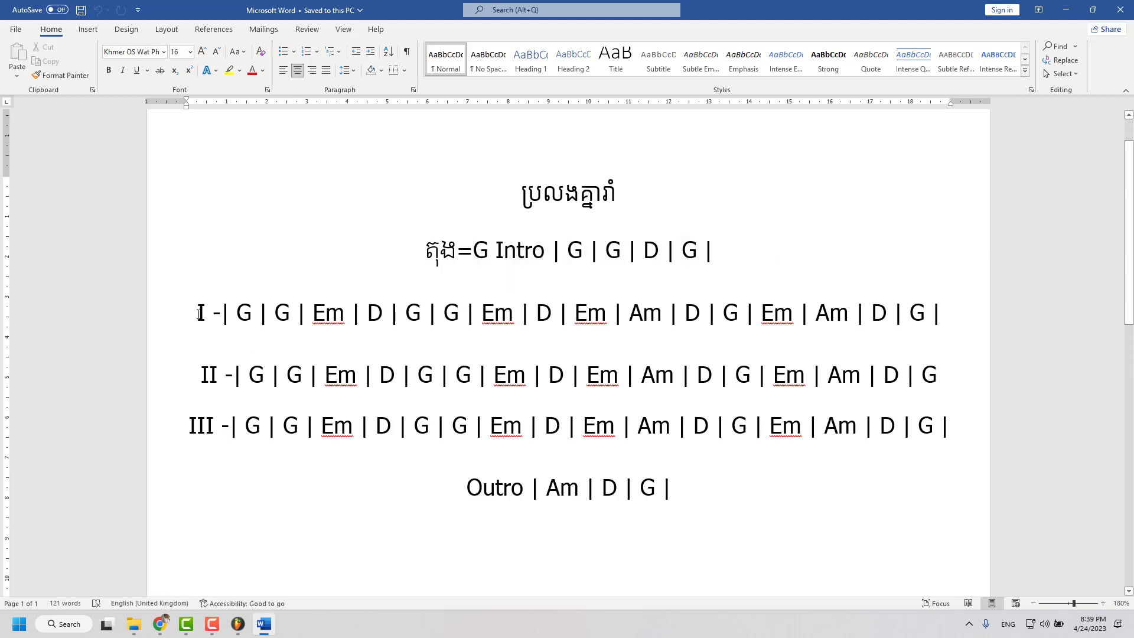
left_click_drag(200, 313, 475, 313)
key("Right")
left_click_drag(201, 313, 405, 313)
left_click(426, 313)
left_click_drag(225, 313, 951, 313)
left_click(478, 322)
left_click_drag(200, 319, 969, 334)
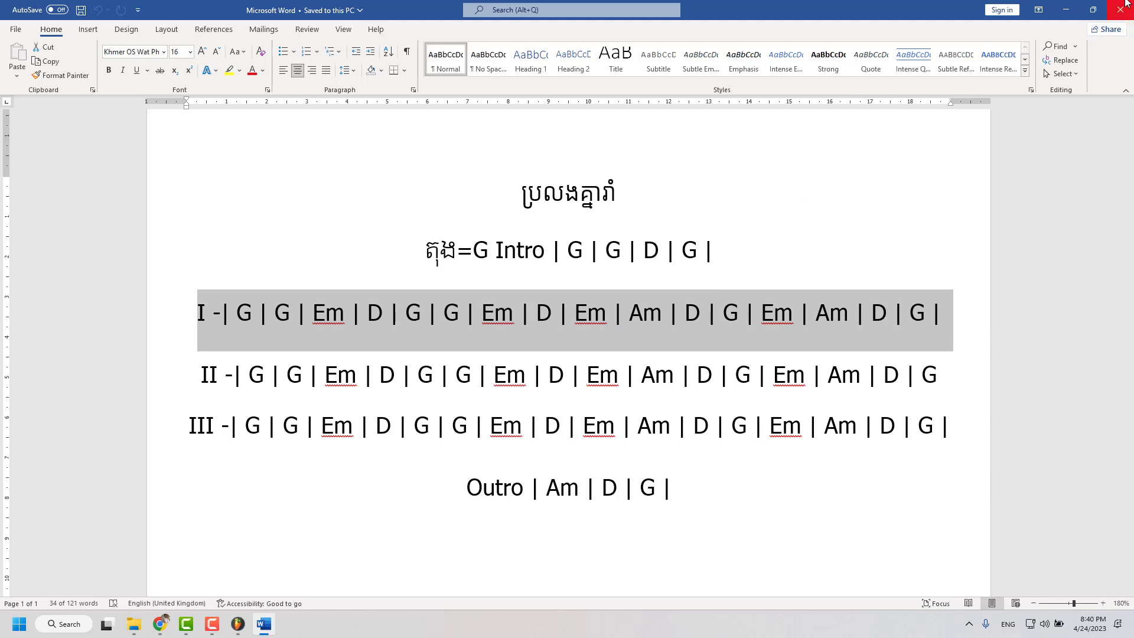
left_click(1066, 10)
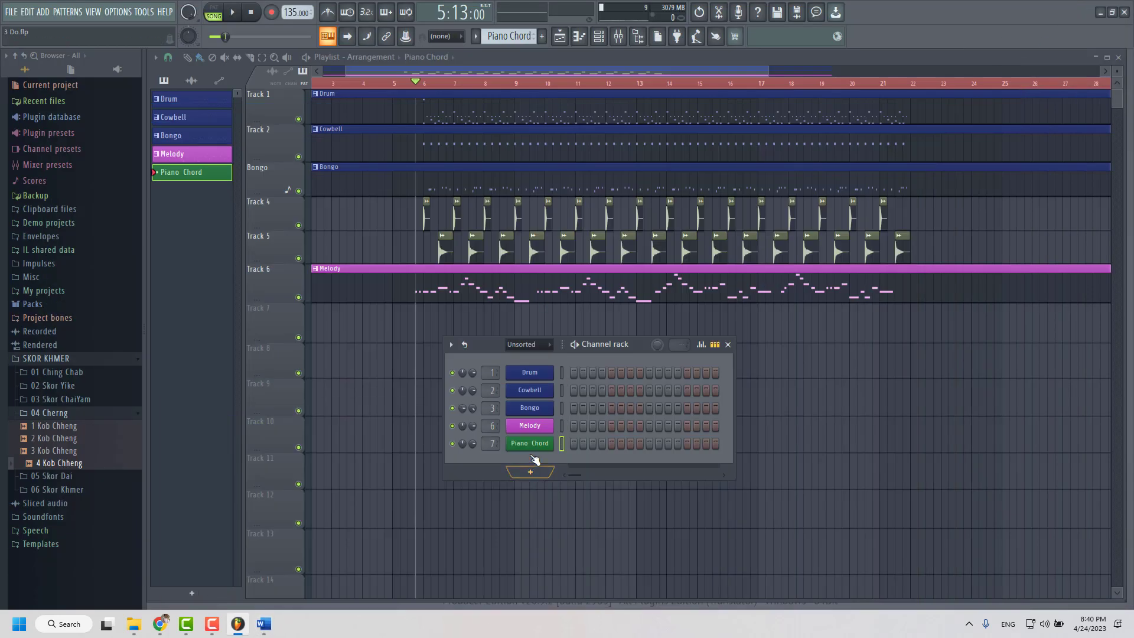
- Open the Piano Chord channel in the piano roll at bar 6
right_click(554, 440)
left_click(582, 442)
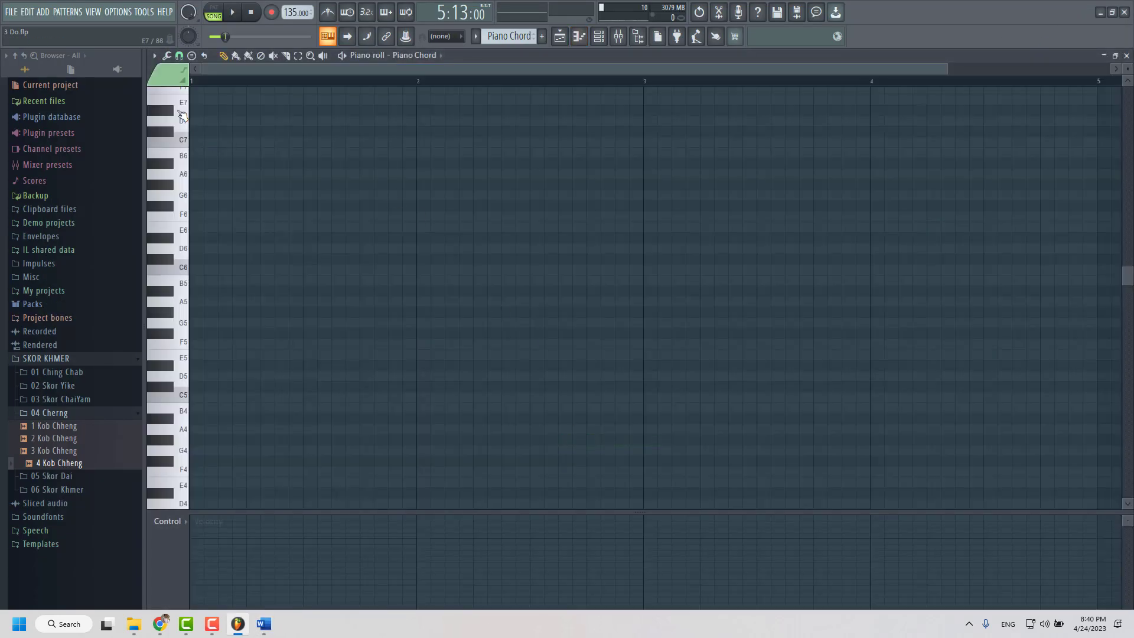
left_click(184, 231)
left_click(190, 258)
scroll(168, 74, "up", 3)
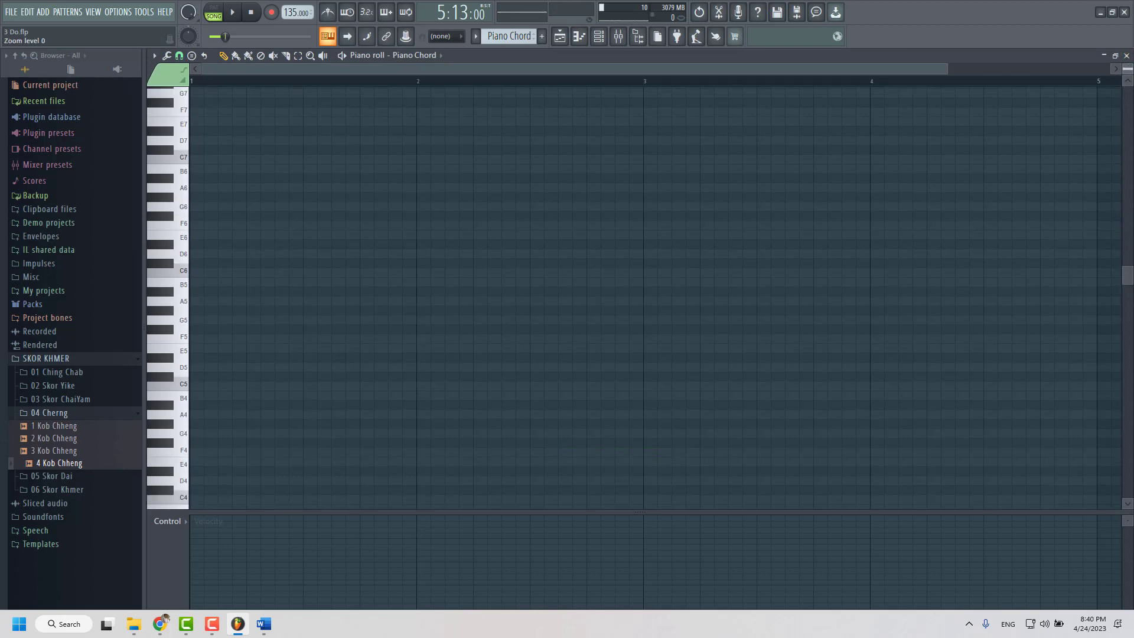
scroll(169, 74, "up", 1)
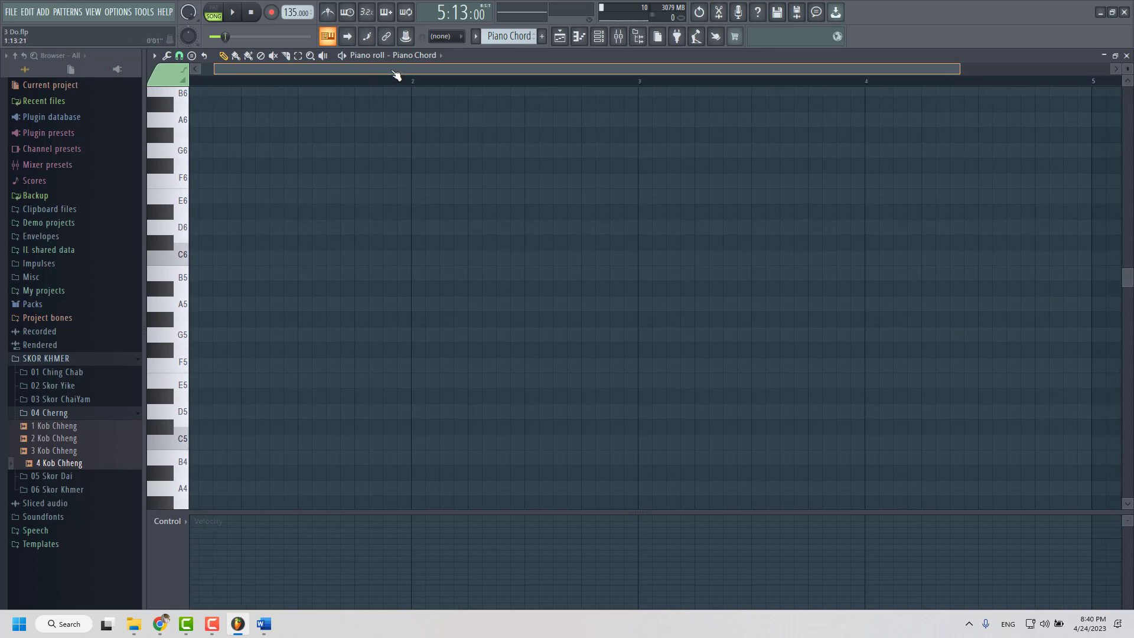
left_click_drag(393, 70, 760, 83)
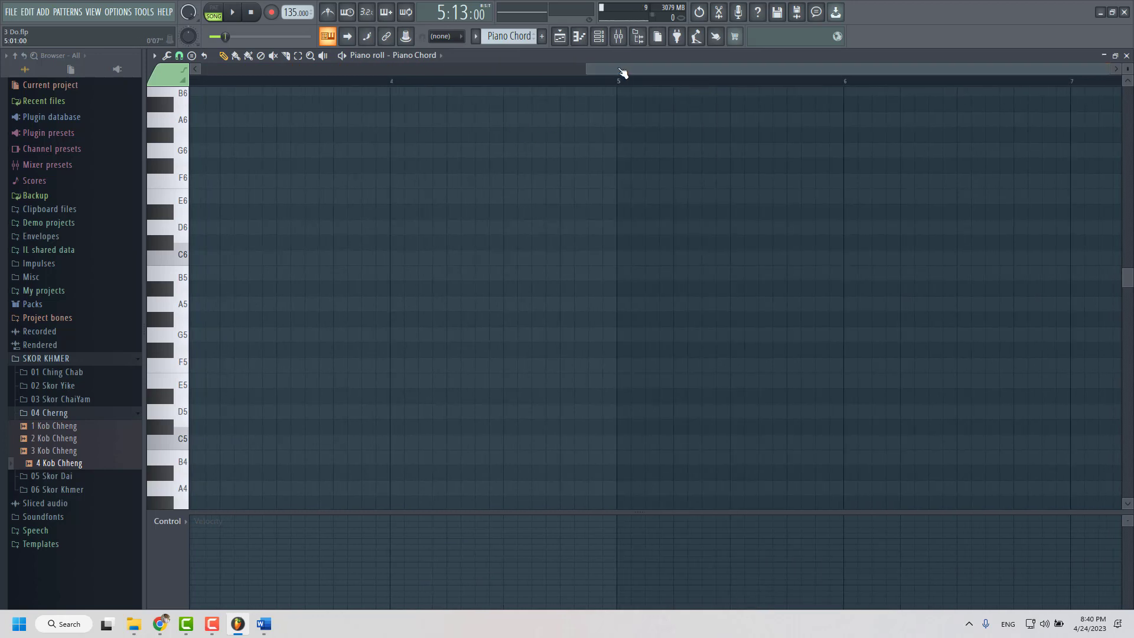
left_click_drag(622, 71, 1073, 81)
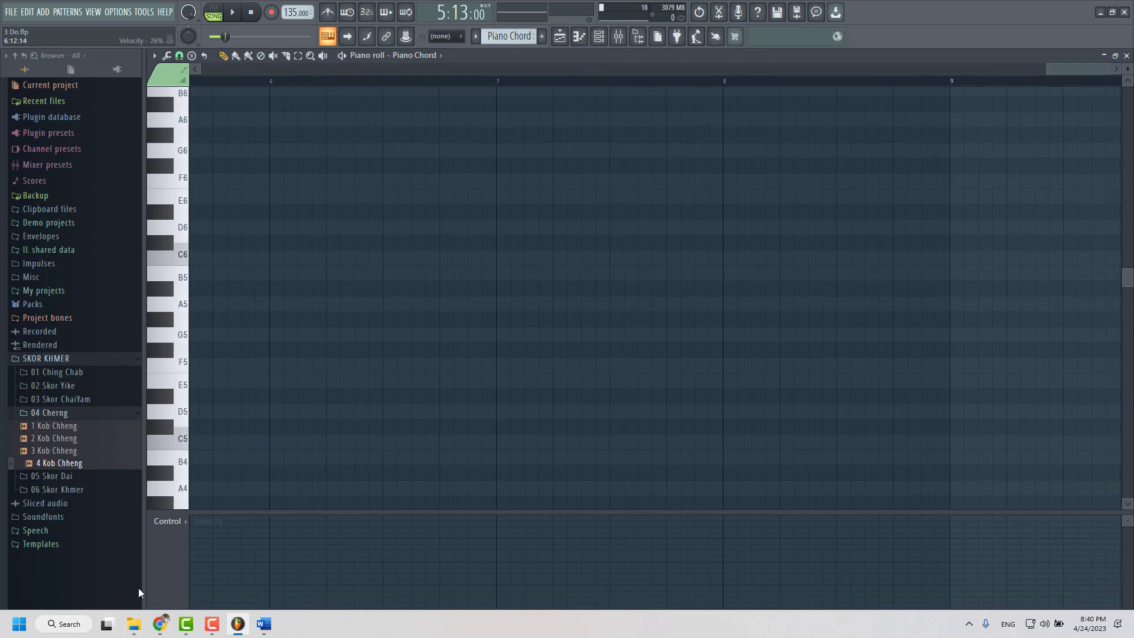
- Following verse I of the chord sheet, stamp a G5 major chord in bar 6, four steps long, starting at step 5
left_click(263, 623)
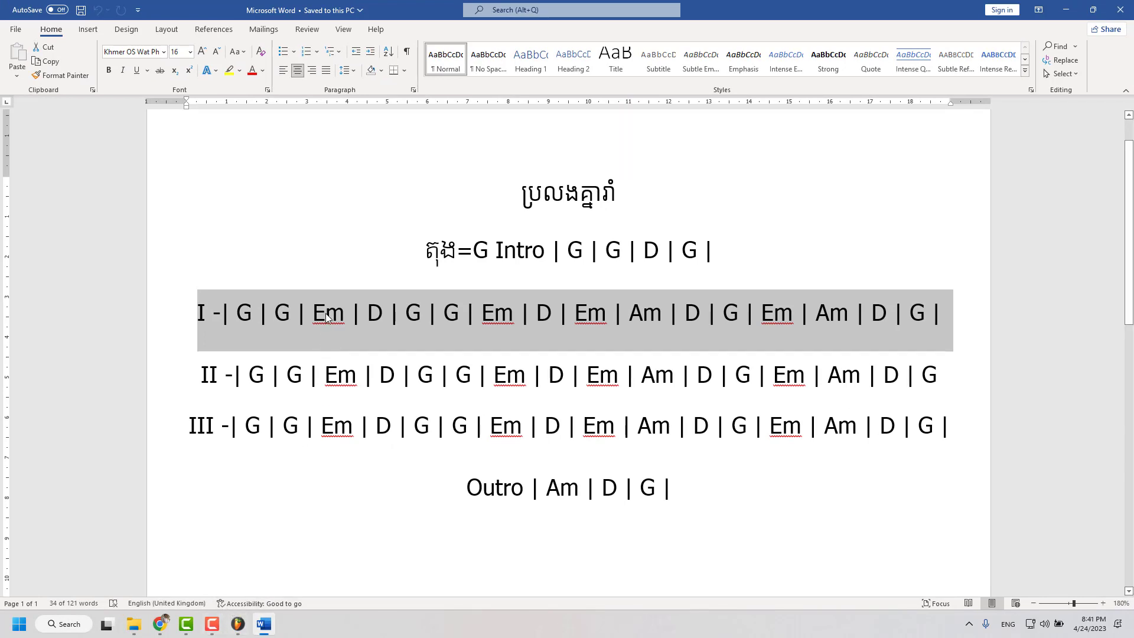
left_click(263, 623)
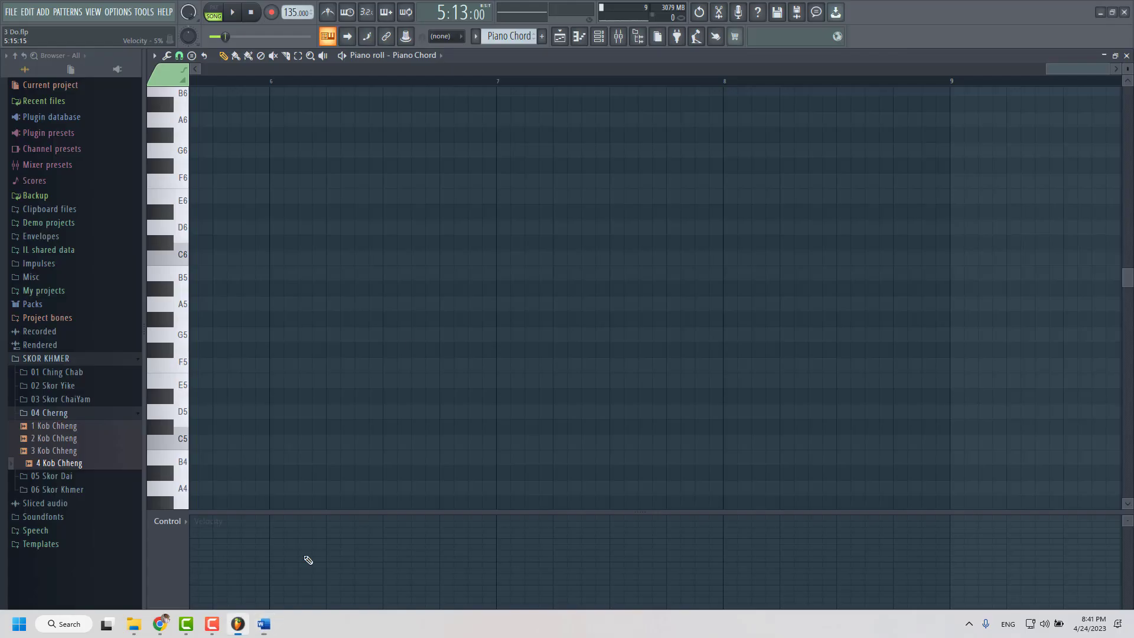
left_click(192, 55)
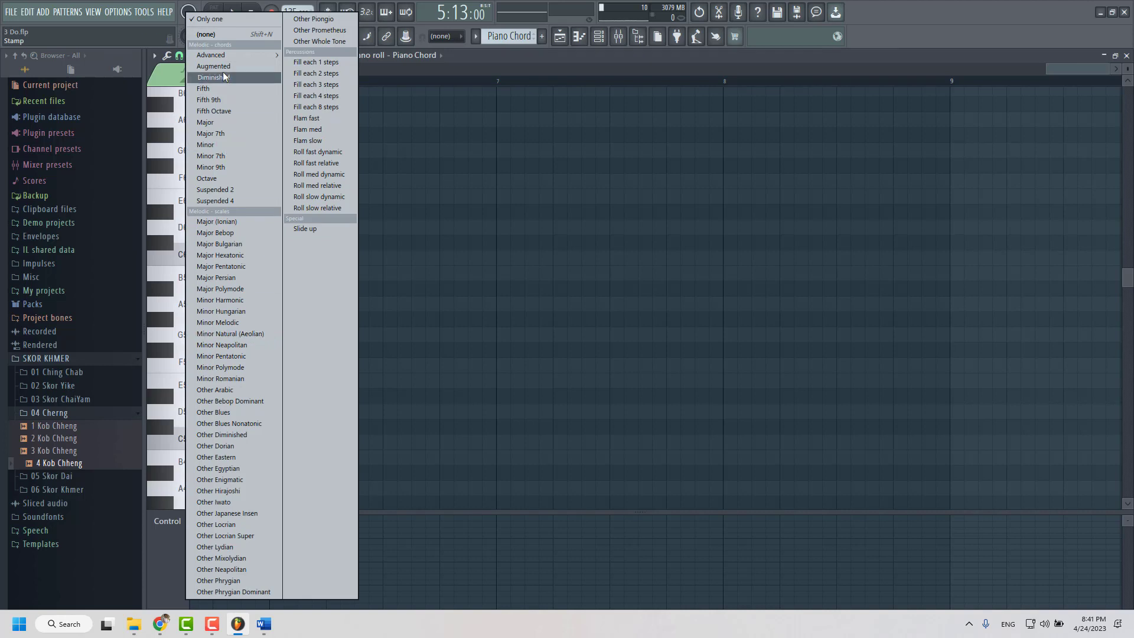
left_click(227, 125)
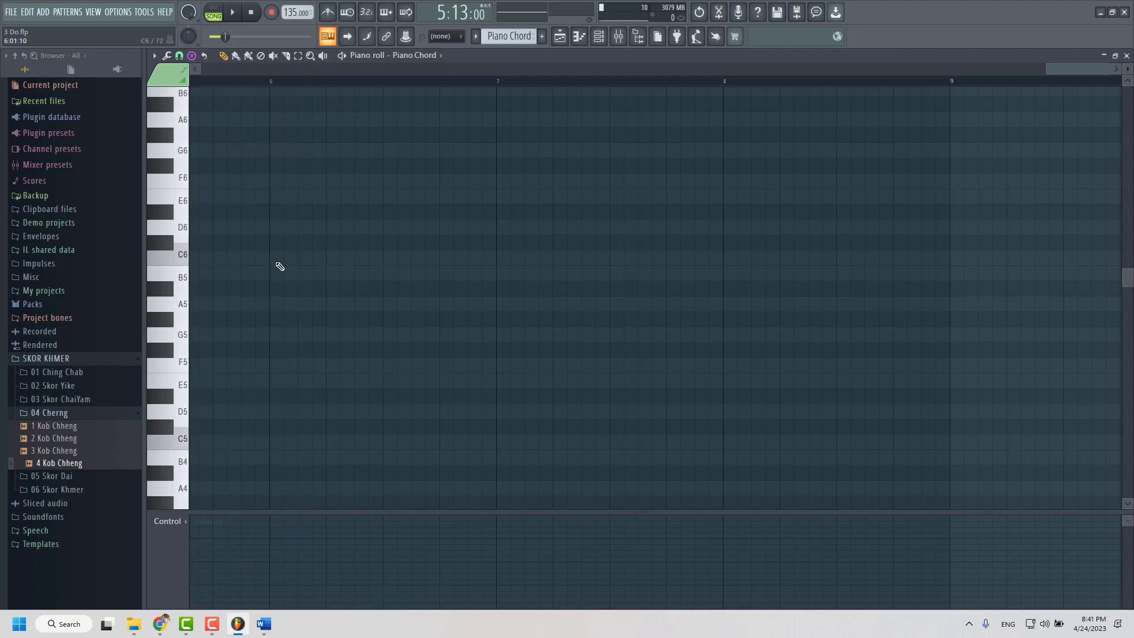
left_click(186, 387)
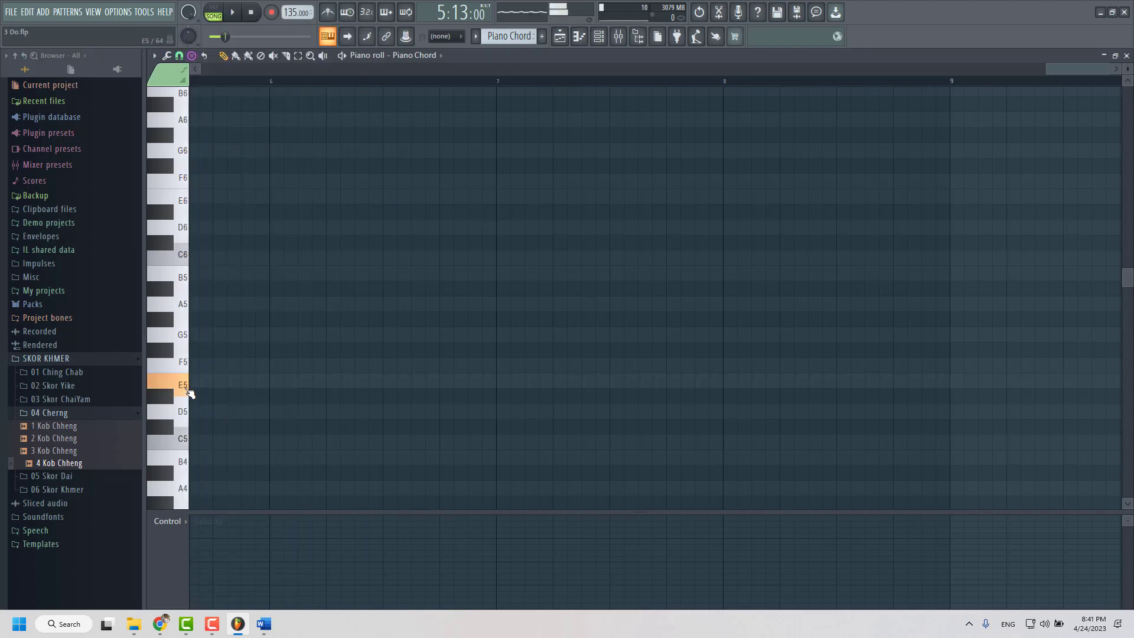
left_click(185, 439)
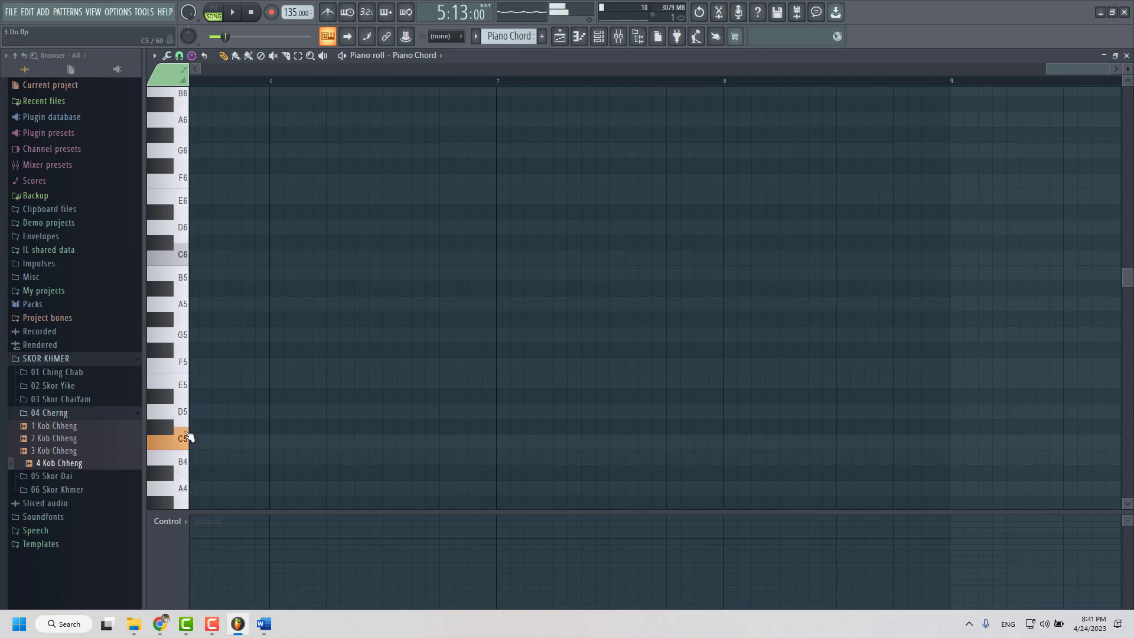
left_click(183, 335)
left_click(275, 335)
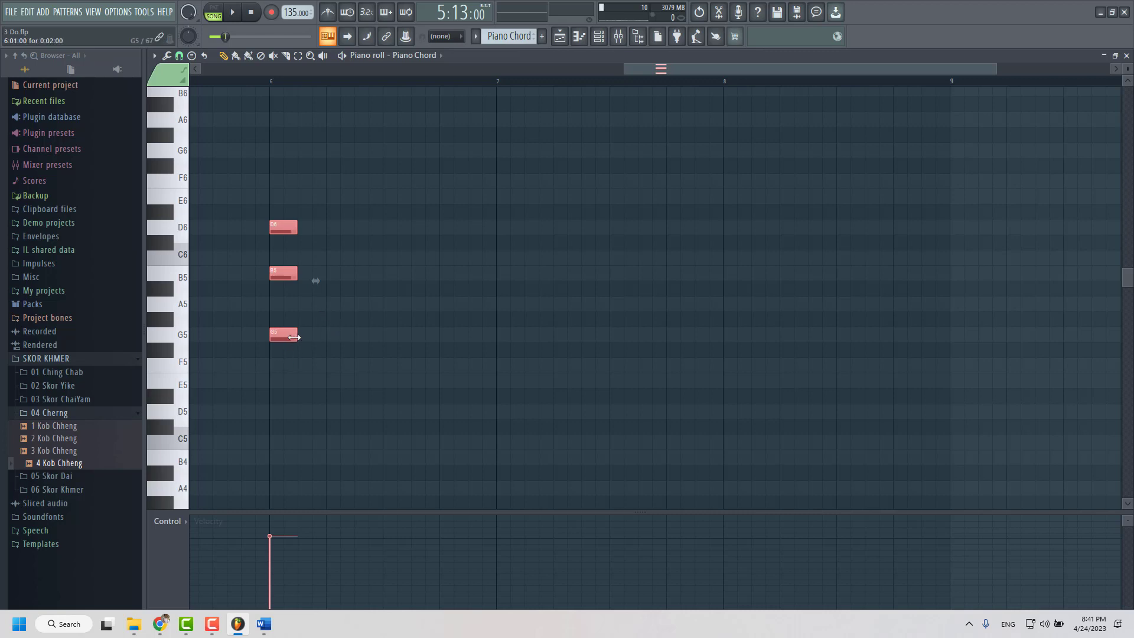
left_click_drag(297, 333, 331, 327)
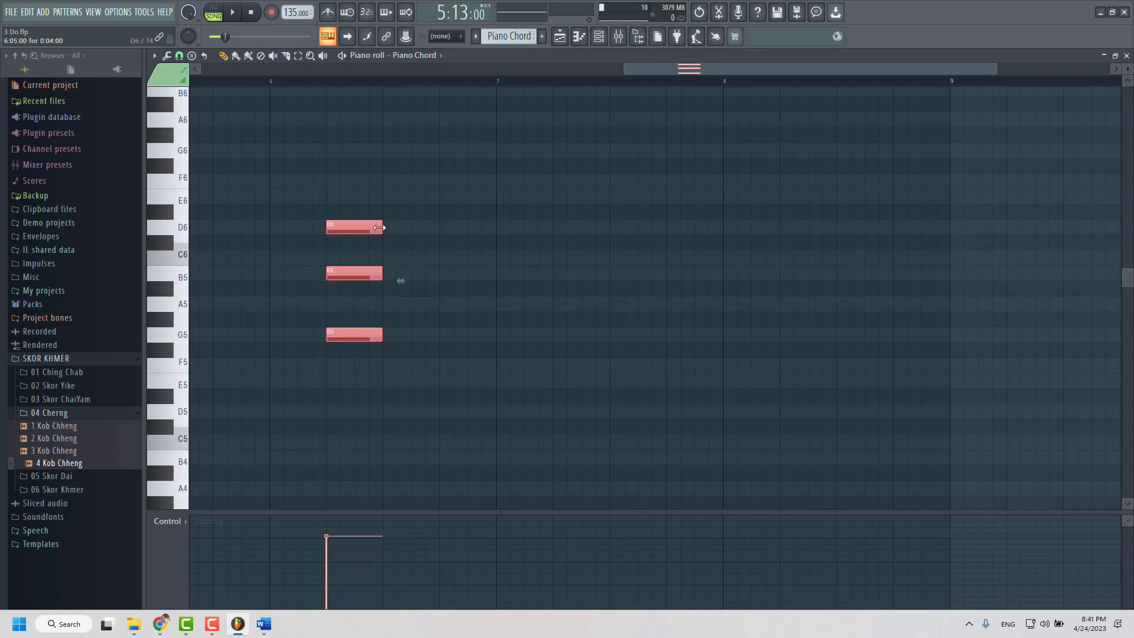
- Shorten the G5 major chord to two steps, place a copy at step 9 of bar 6, and play them back
left_click_drag(379, 227, 409, 230)
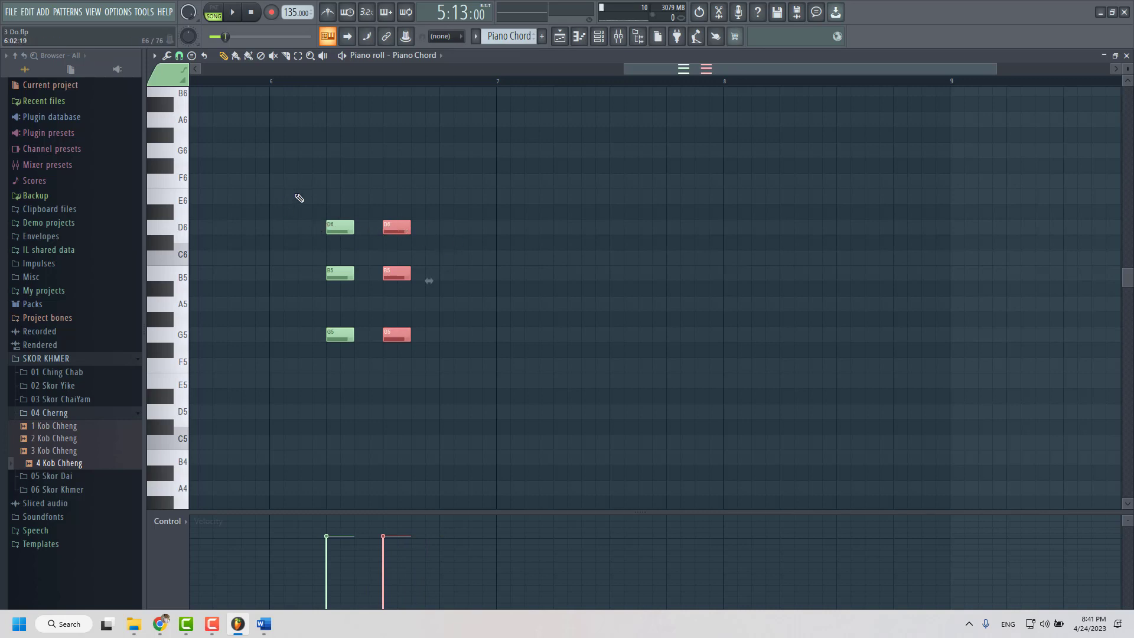
scroll(321, 321, "up", 2)
scroll(274, 228, "down", 1)
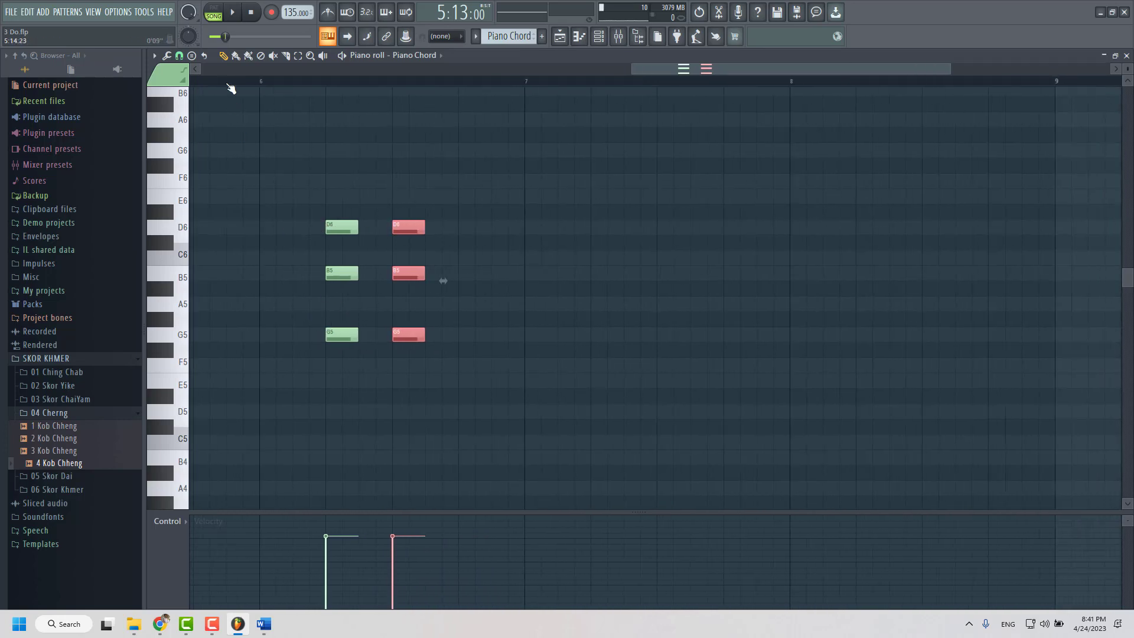
key("space")
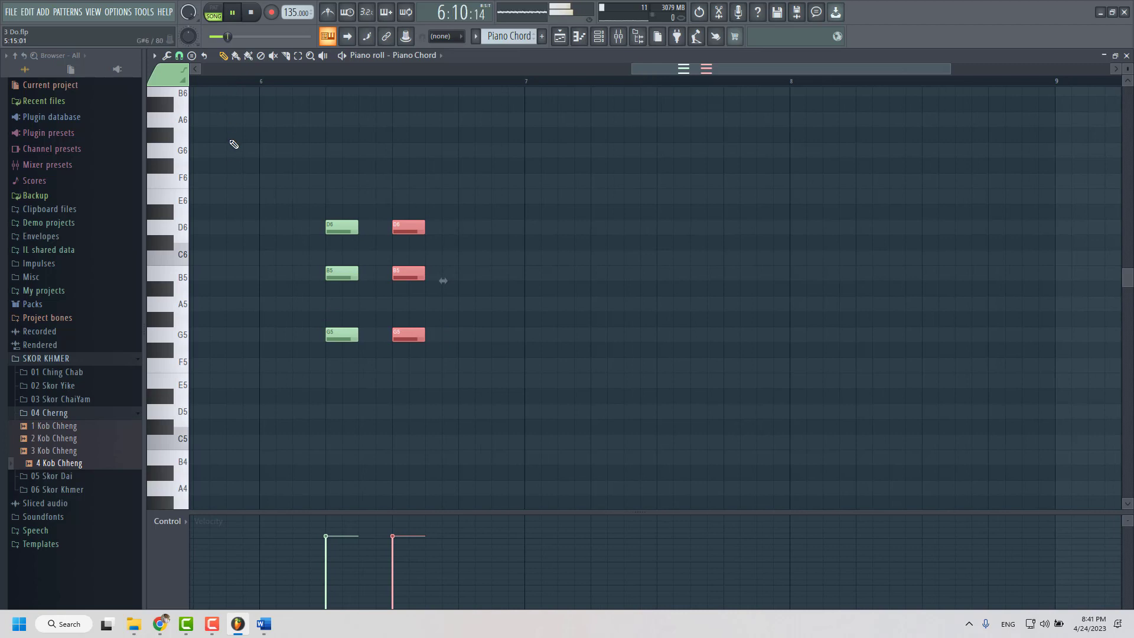
key("space")
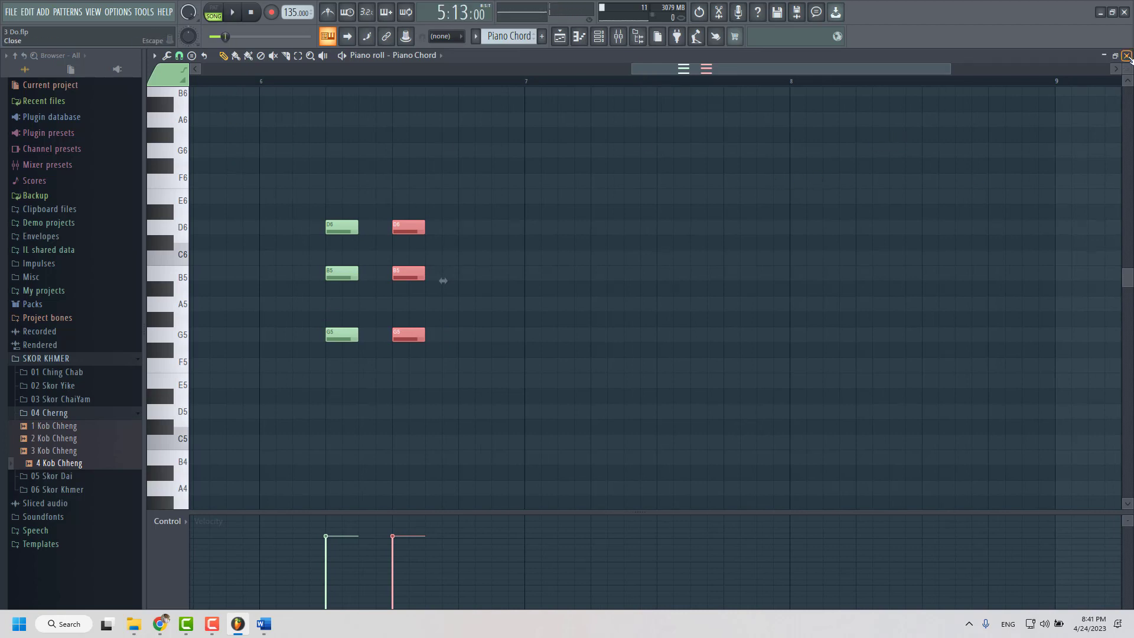
- Place the Piano Chord pattern on playlist track 7 from bar 1, extend the clip beyond the melody notes, and play the song
left_click(1127, 55)
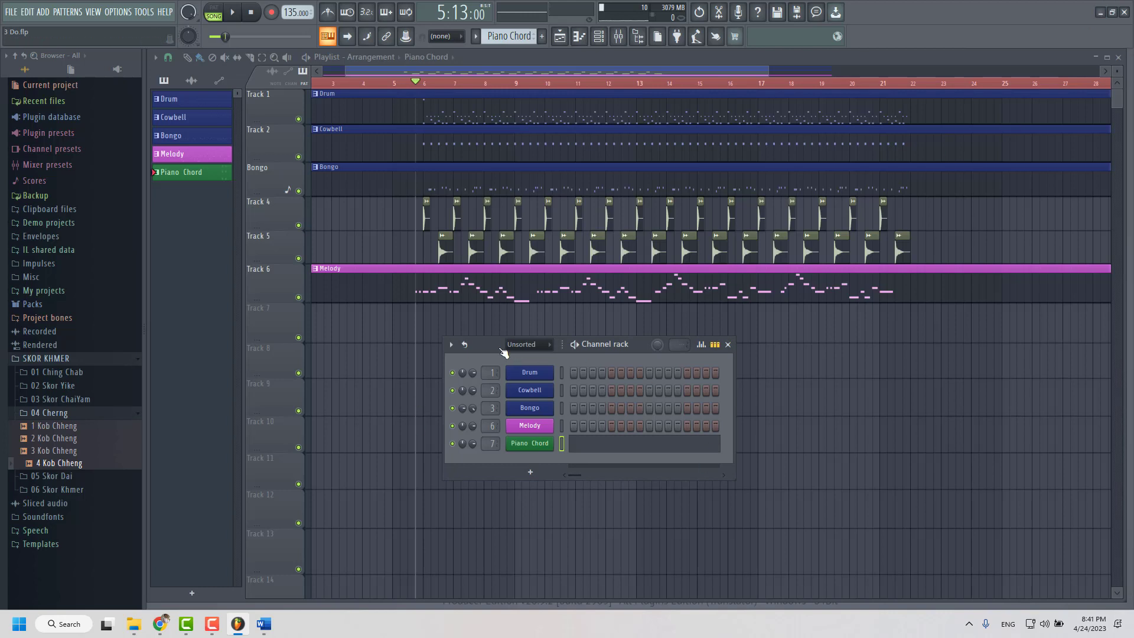
left_click_drag(495, 346, 568, 418)
left_click_drag(180, 172, 319, 325)
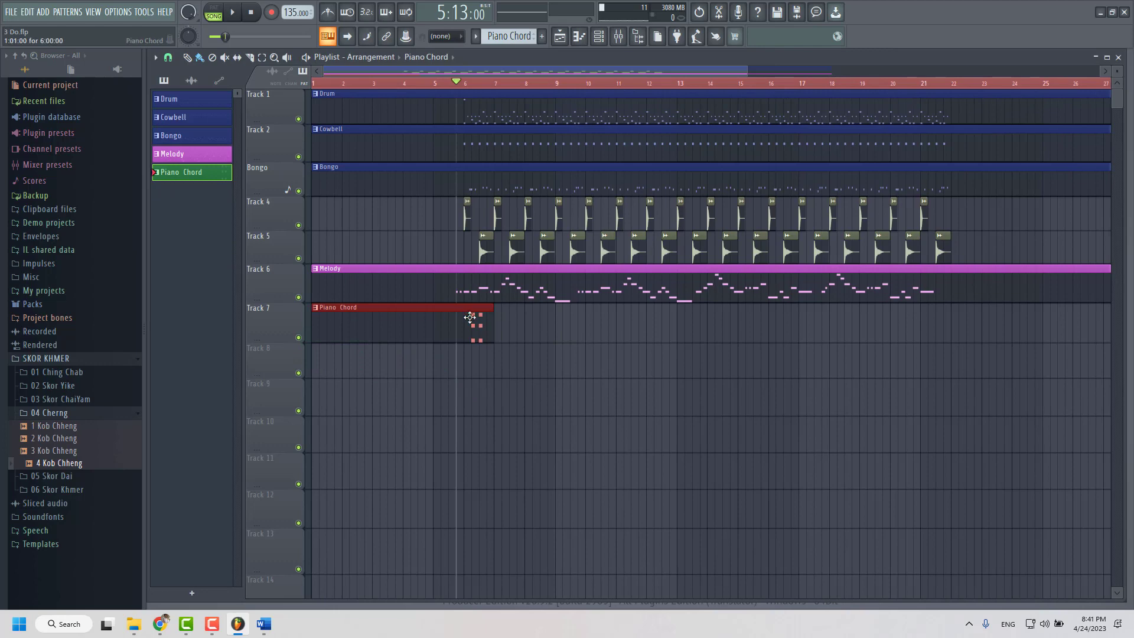
left_click_drag(486, 346, 579, 372)
scroll(579, 373, "down", 3)
left_click_drag(463, 310, 834, 310)
scroll(405, 337, "up", 6)
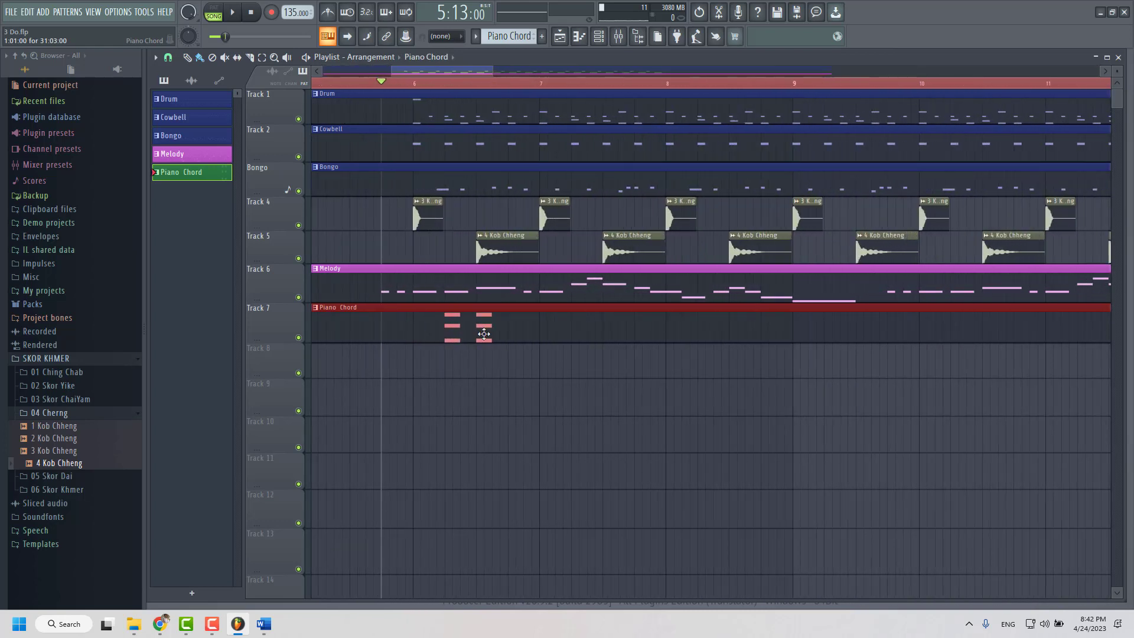
key("space")
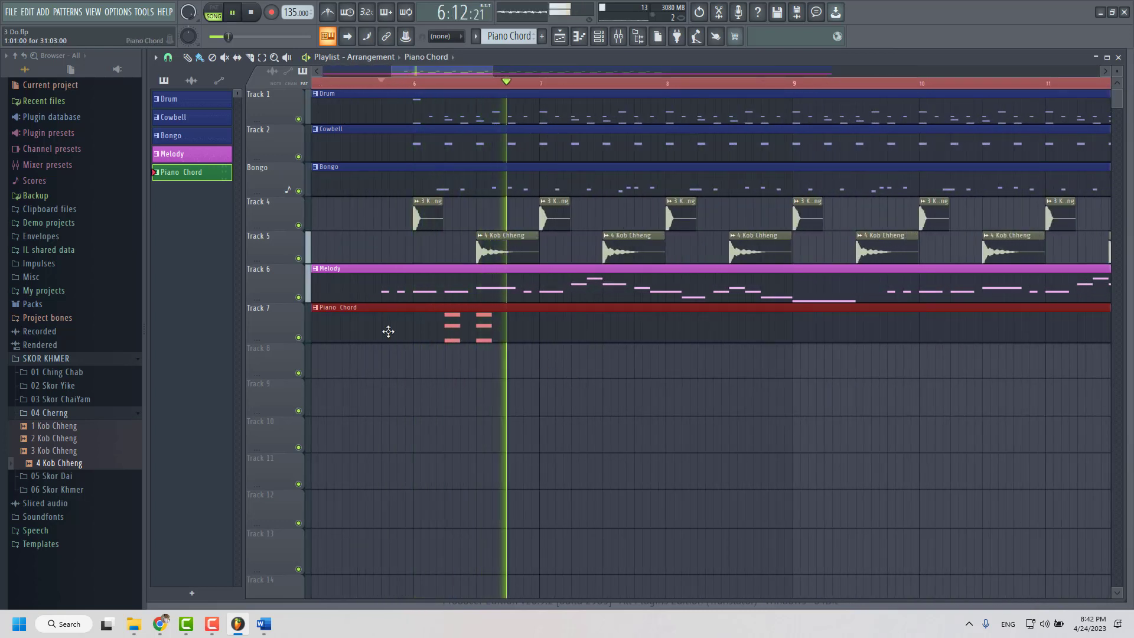
key("space")
- Open the Piano Chord clip's notes and shorten both G5 chords in bar 6 to one step each
double_click(469, 335)
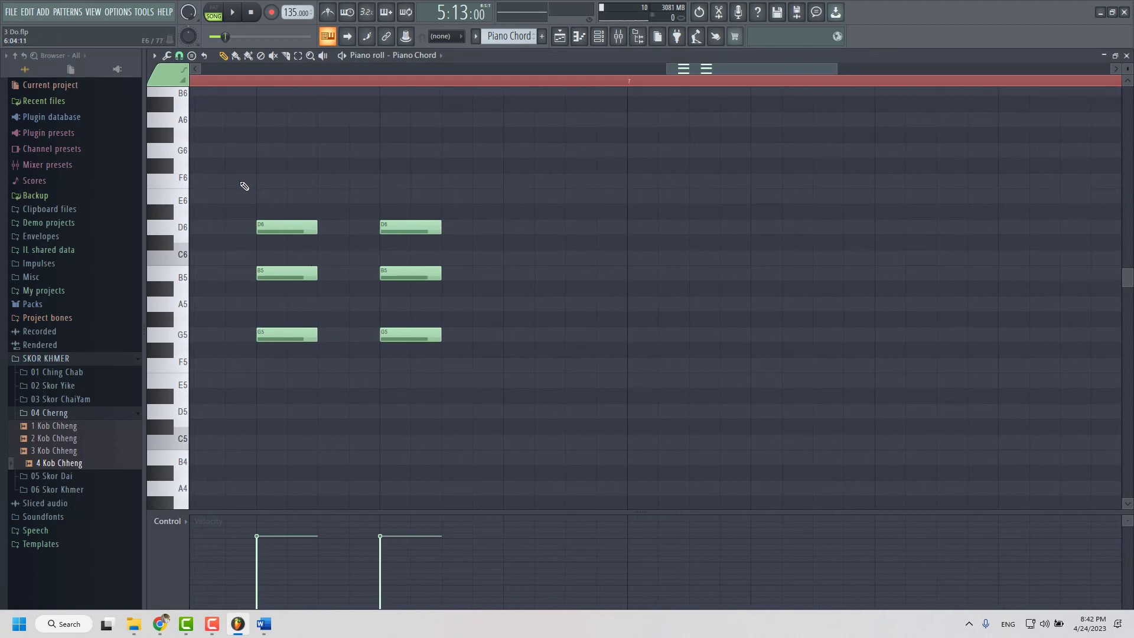
scroll(362, 192, "down", 3, "ctrl")
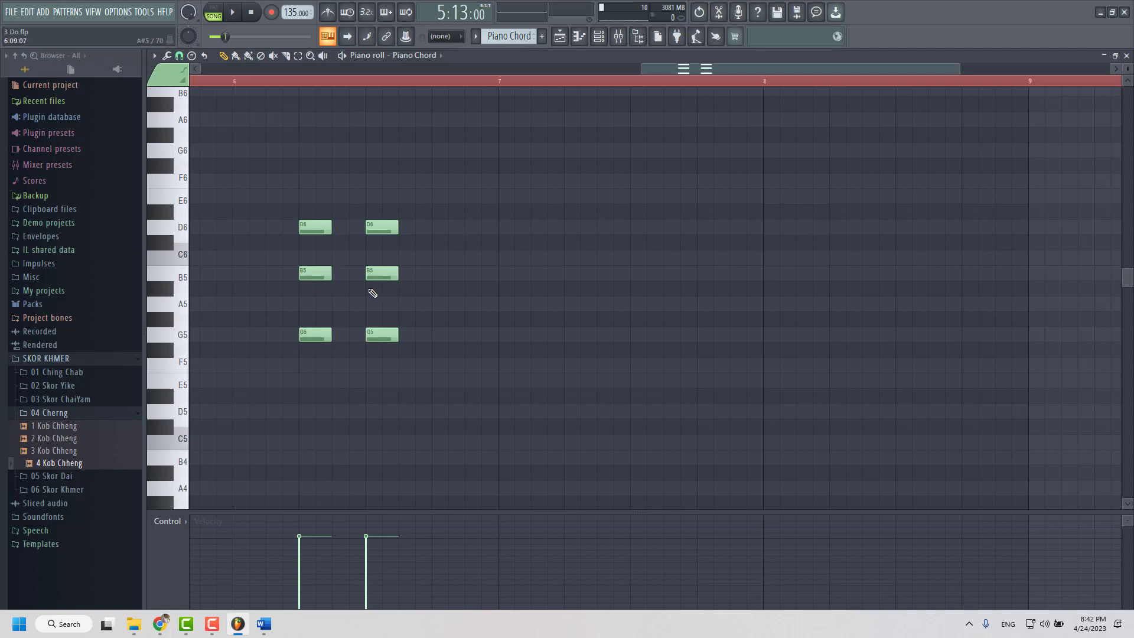
scroll(336, 251, "up", 2)
left_click_drag(329, 207, 353, 434)
left_click_drag(331, 336, 314, 337)
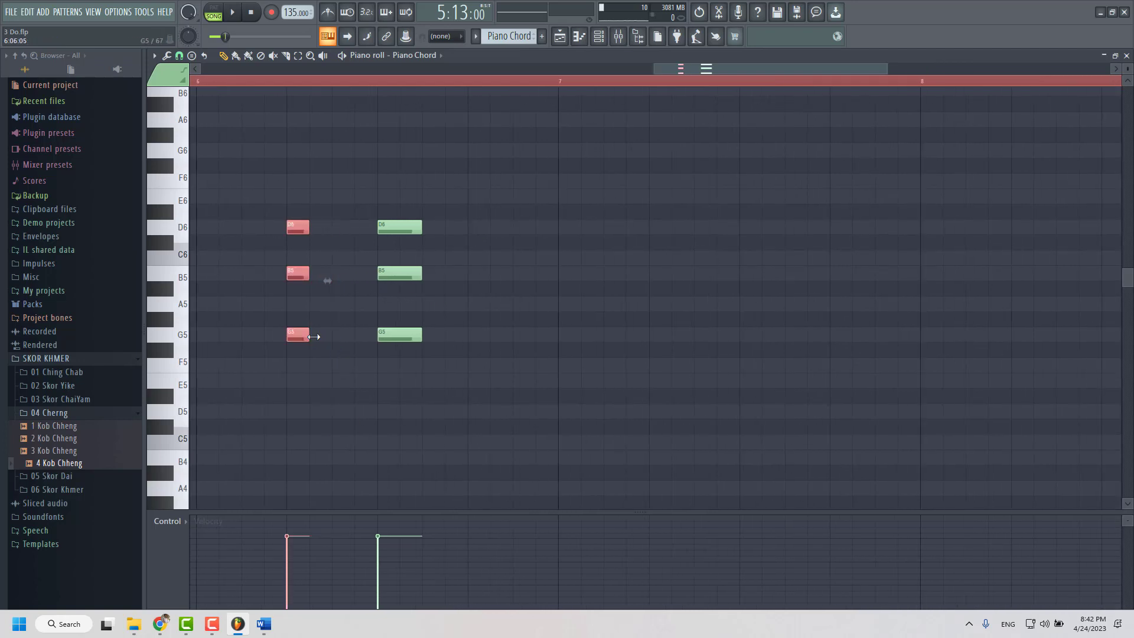
left_click(425, 227)
left_click_drag(433, 189, 400, 335)
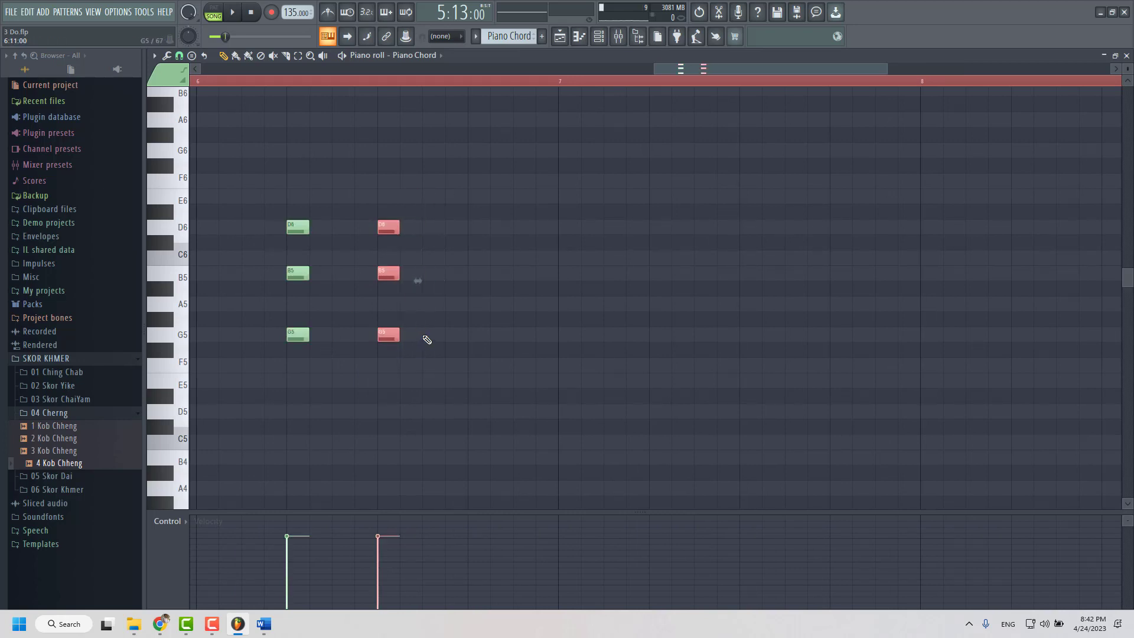
- Move the second G5 chord to step 7 of bar 6, copy it to step 13, and play the rhythm
scroll(427, 339, "down", 2)
left_click_drag(477, 268, 446, 267)
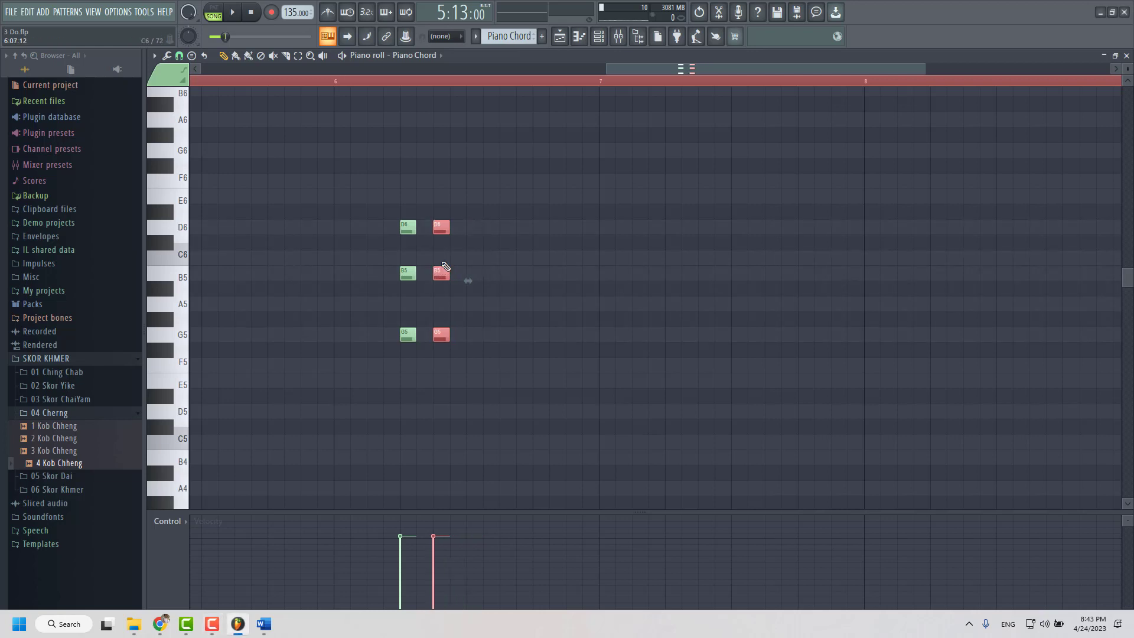
scroll(339, 178, "up", 4)
scroll(339, 177, "down", 4)
left_click_drag(440, 273, 540, 274)
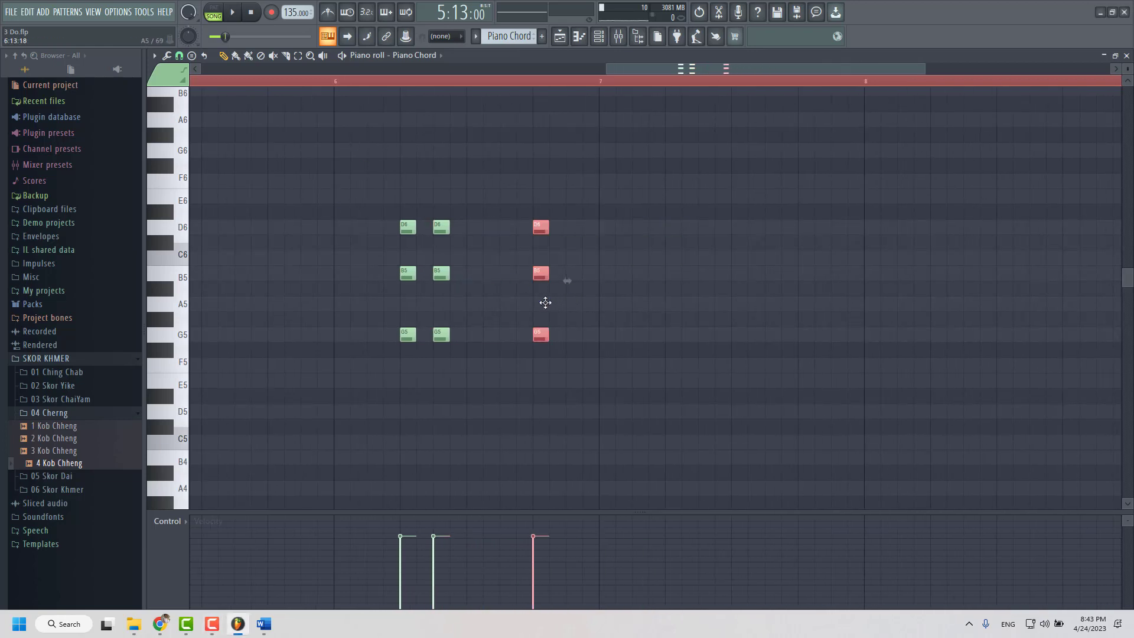
key("space")
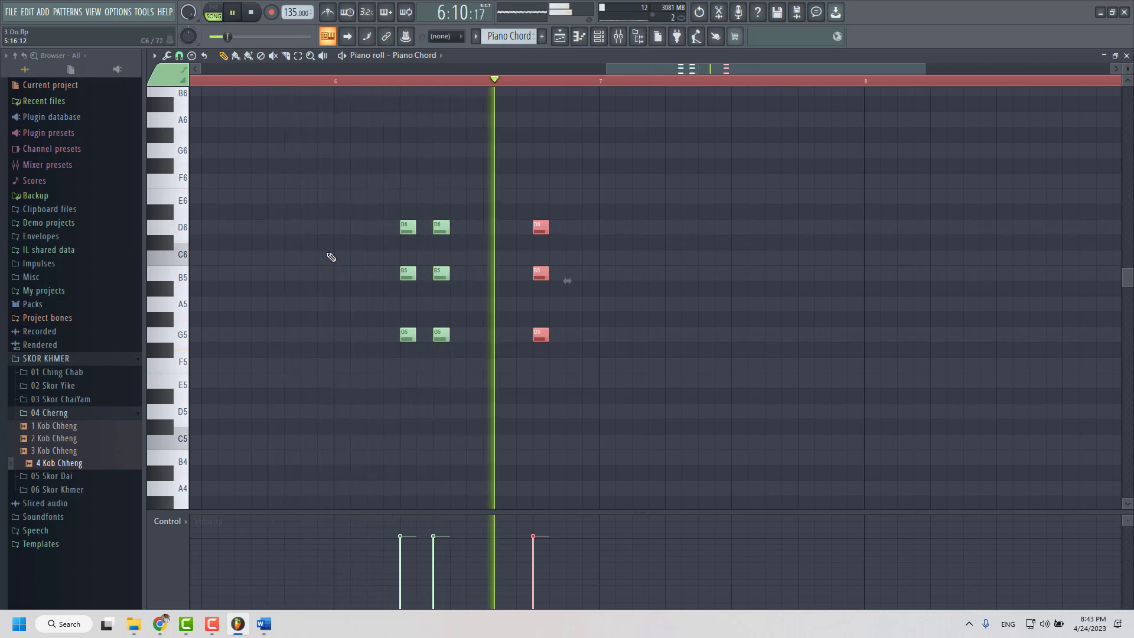
key("space")
- Set the piano roll's snap to 1/2 step
scroll(408, 303, "up", 3)
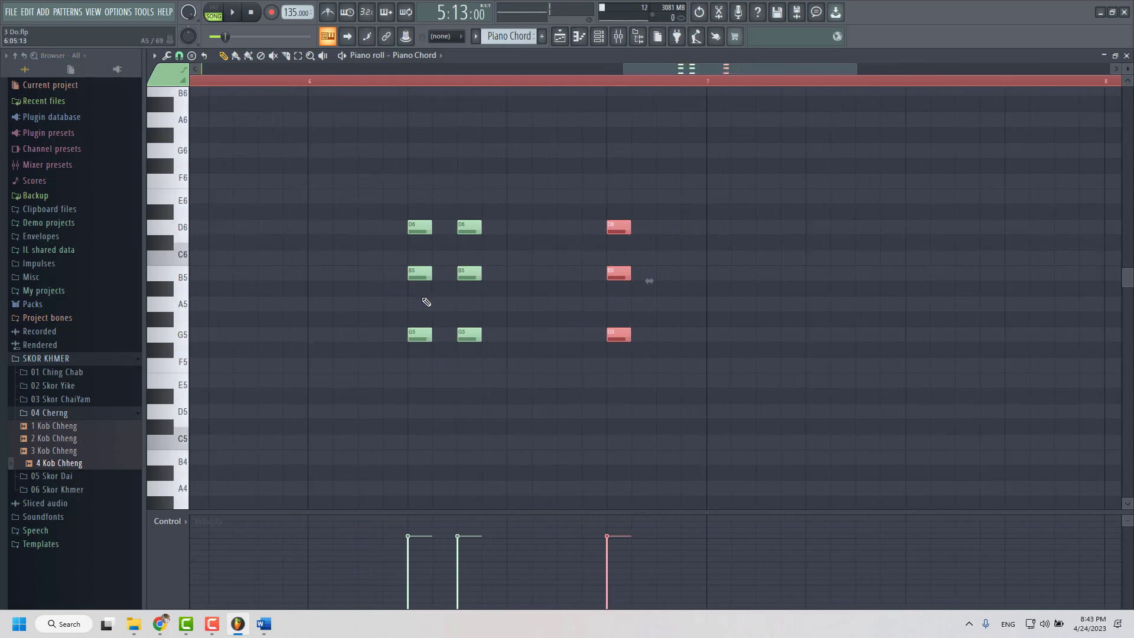
left_click(154, 57)
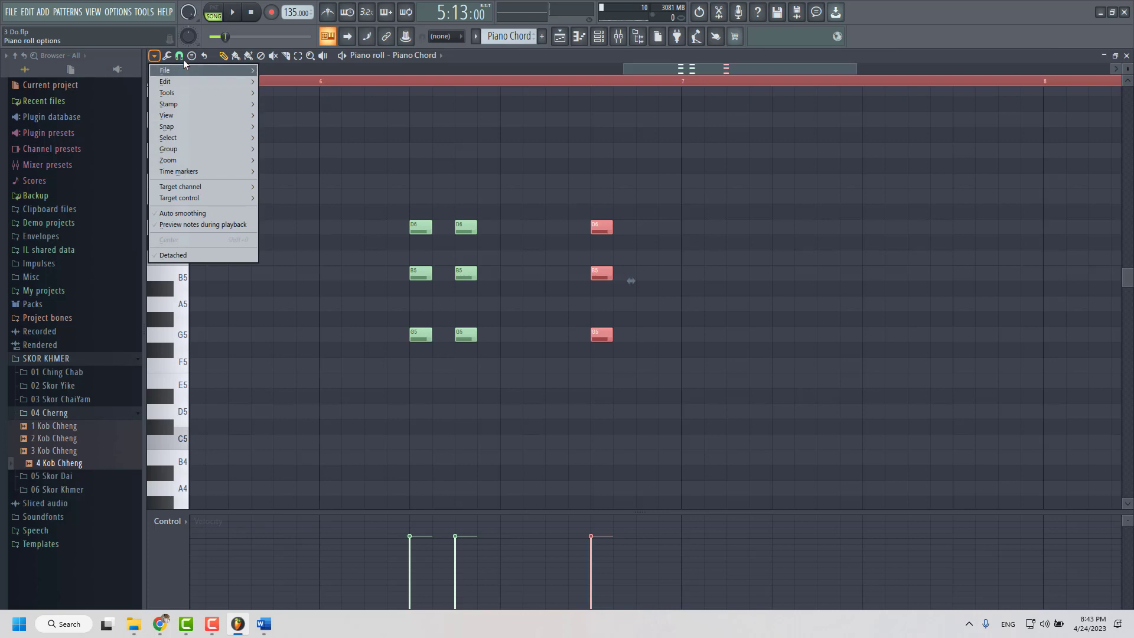
mouse_move(182, 70)
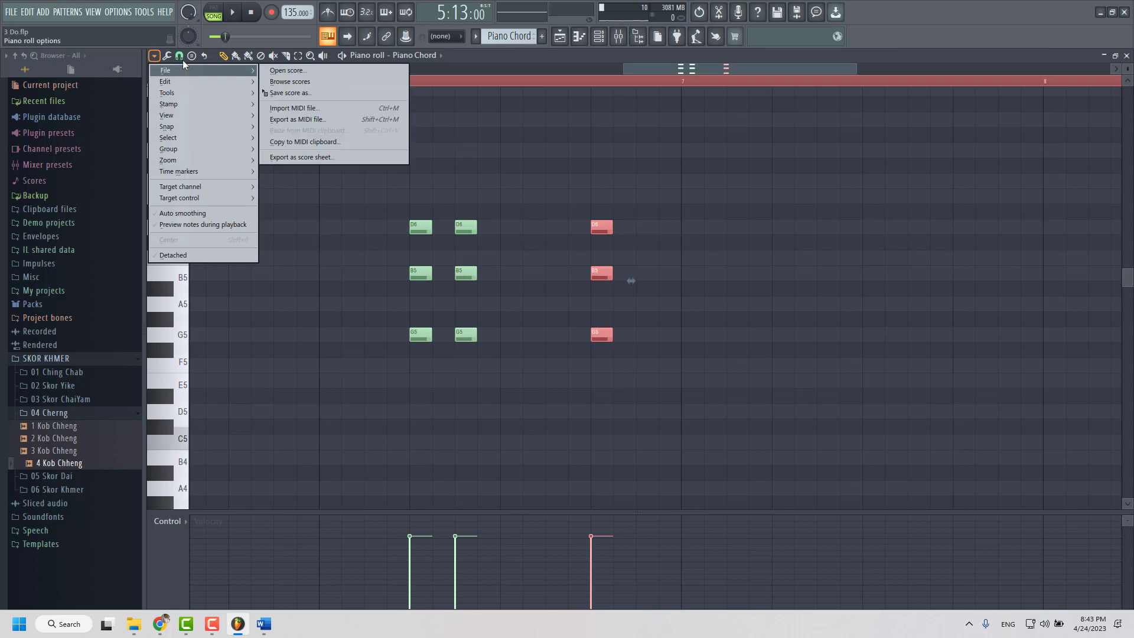
left_click(191, 57)
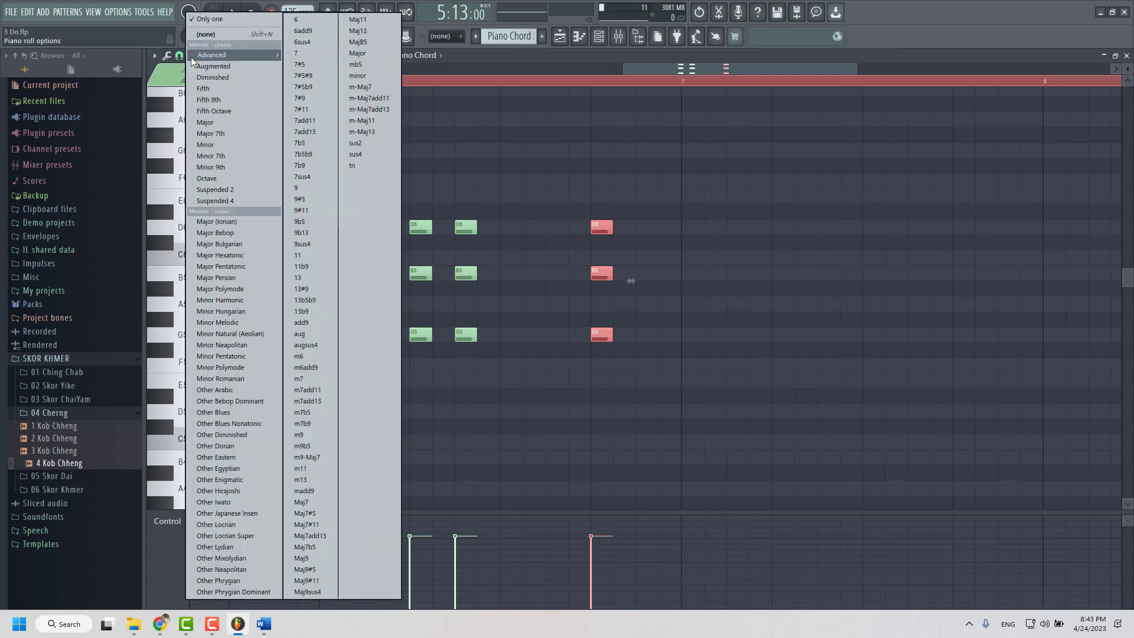
left_click(179, 56)
left_click(196, 156)
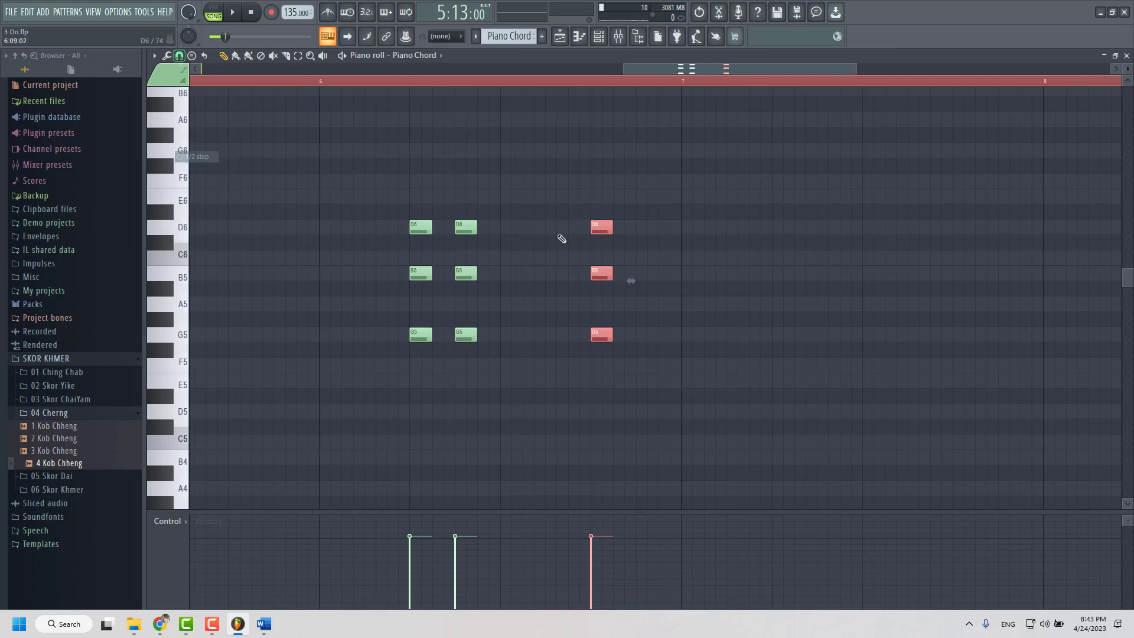
- Shorten the three G5 chords in bar 6 to half a step each
scroll(395, 249, "up", 1)
scroll(394, 248, "up", 2)
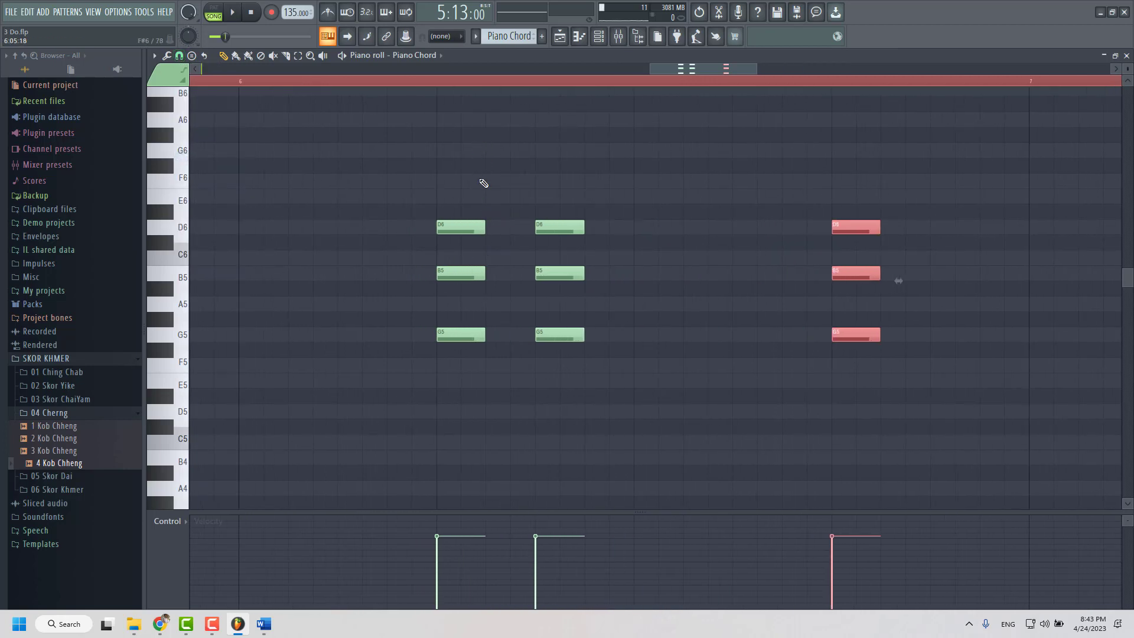
left_click_drag(502, 281, 479, 280)
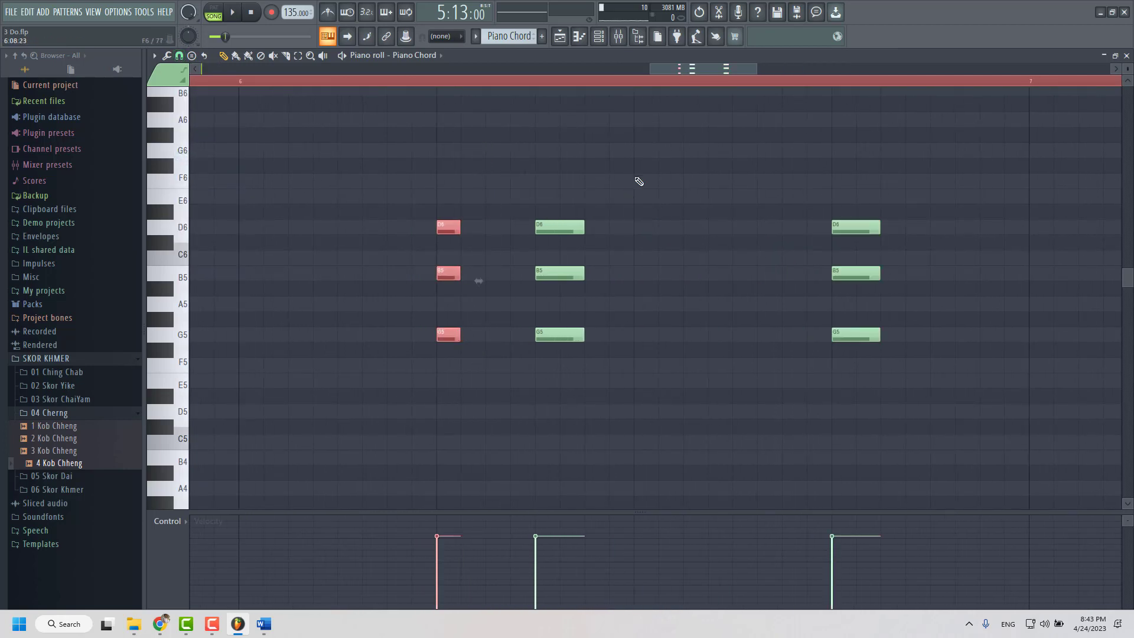
left_click_drag(628, 160, 563, 337)
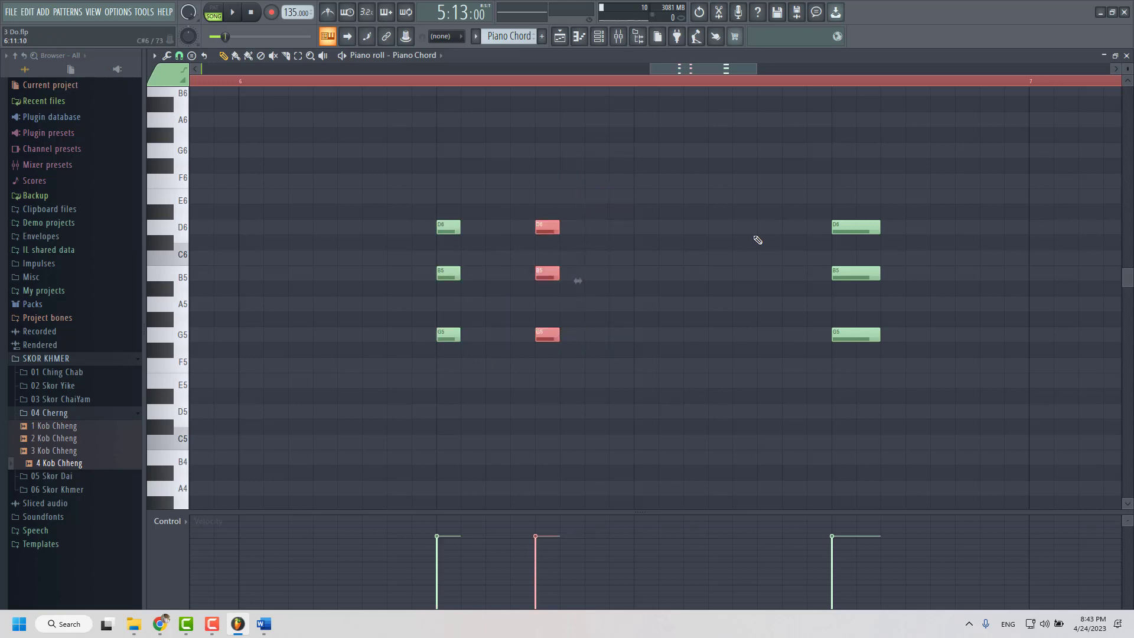
scroll(758, 240, "down", 2)
left_click_drag(842, 189, 779, 334)
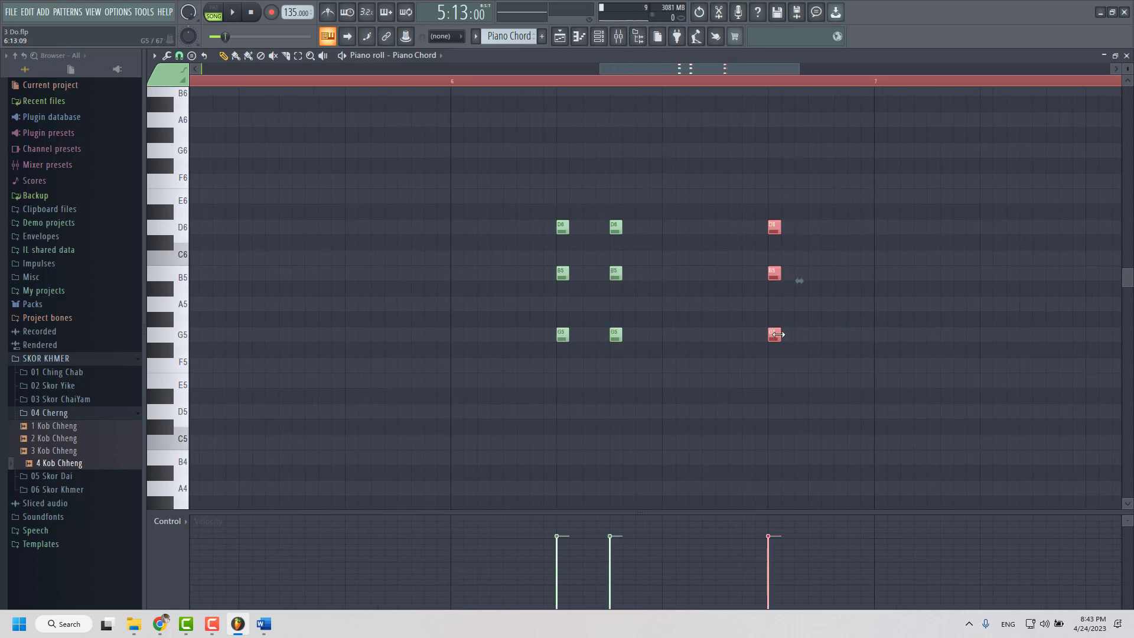
- Play the song from bar 5, step 13, to check the shortened chord rhythm in bar 6
scroll(610, 321, "down", 3)
left_click(460, 88)
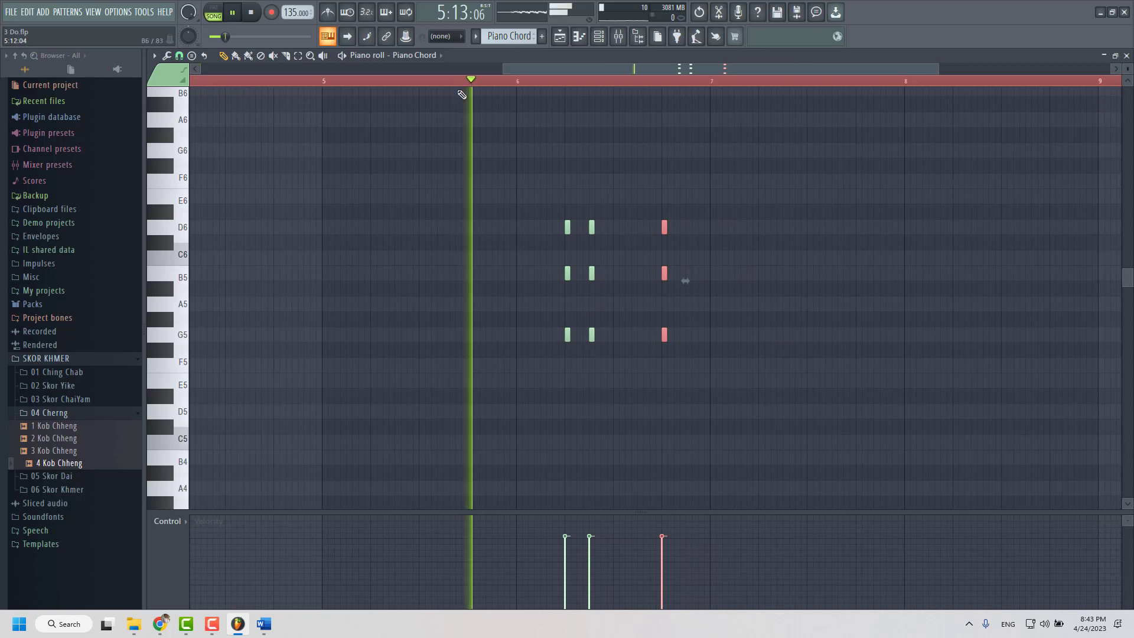
scroll(660, 213, "up", 3)
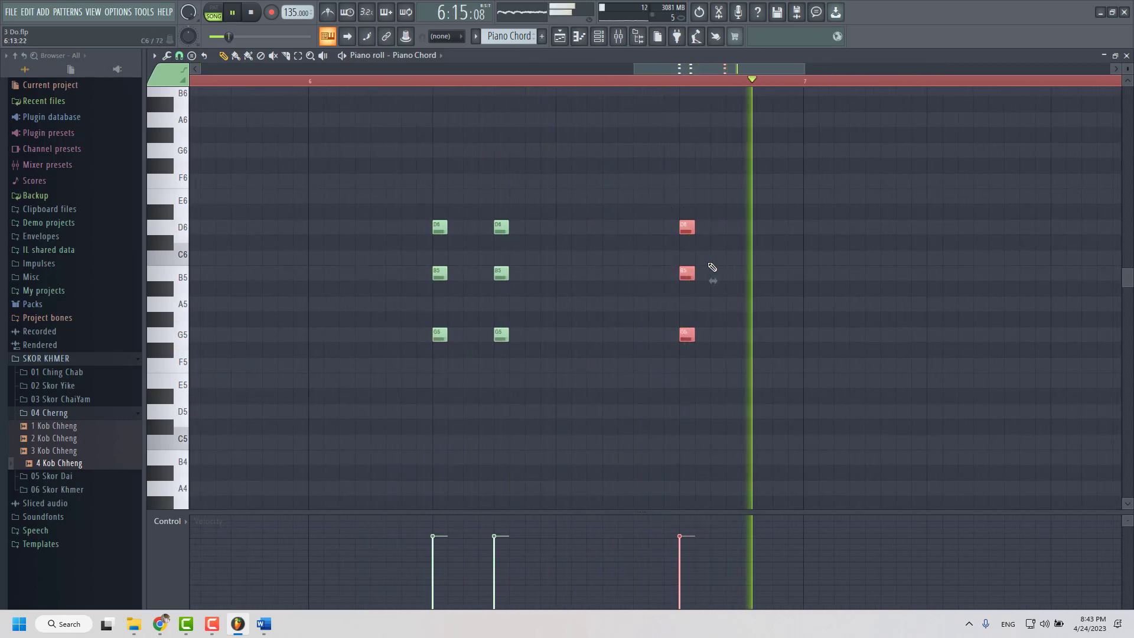
scroll(241, 89, "down", 1)
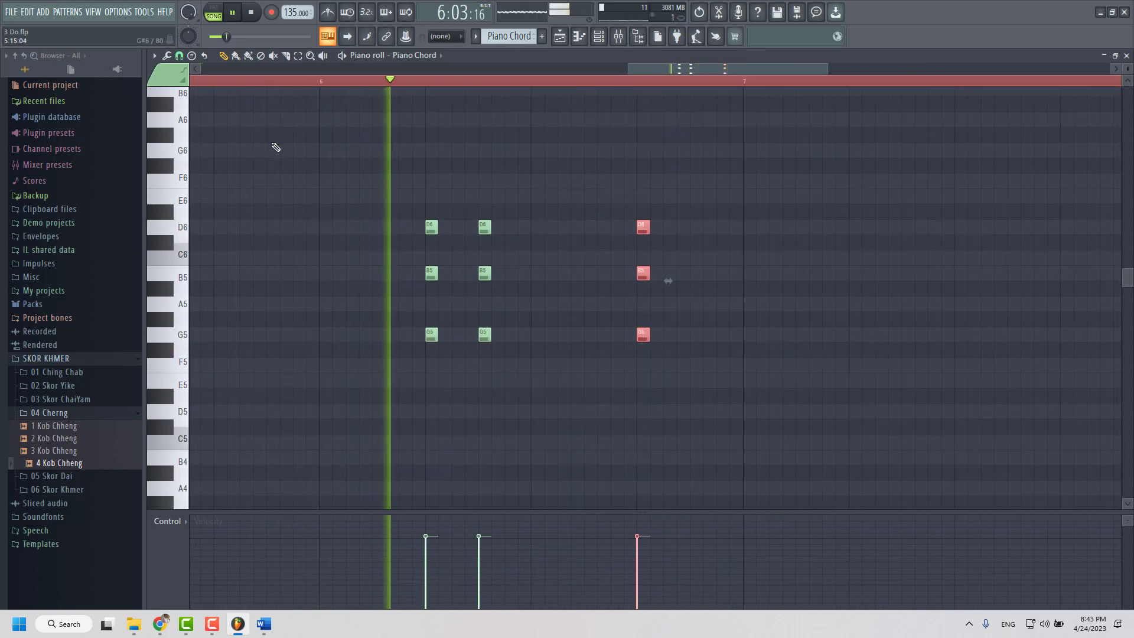
key("space")
- Copy the three G5 chords of bar 6 to the same steps of bar 7
scroll(317, 201, "down", 2)
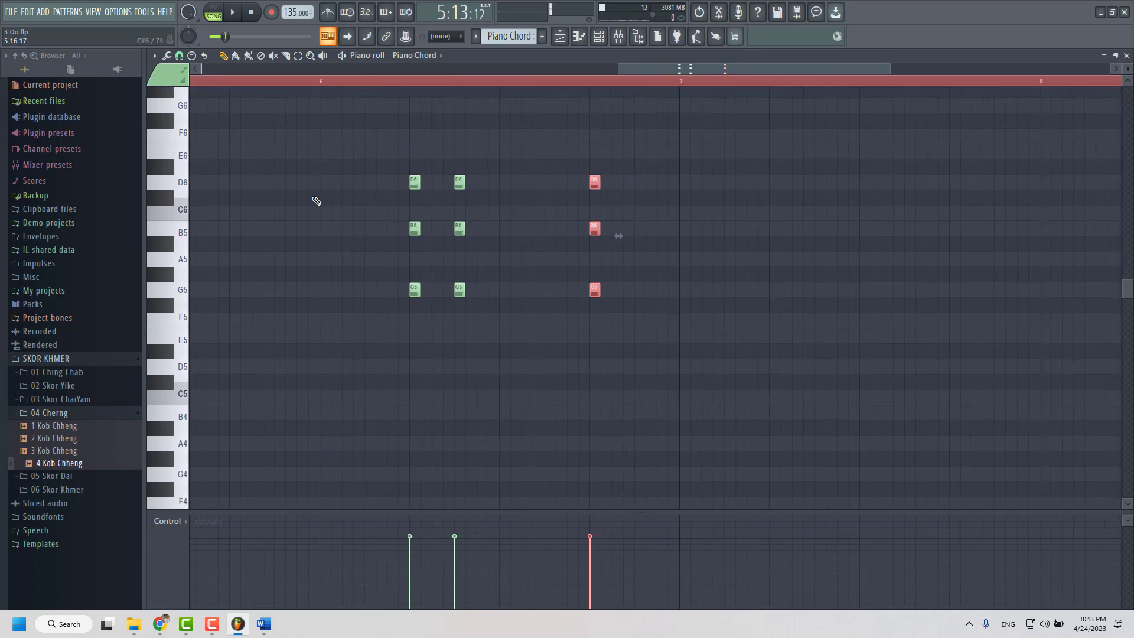
scroll(286, 256, "down", 1)
scroll(367, 279, "up", 2)
scroll(440, 302, "down", 3)
scroll(439, 302, "down", 1)
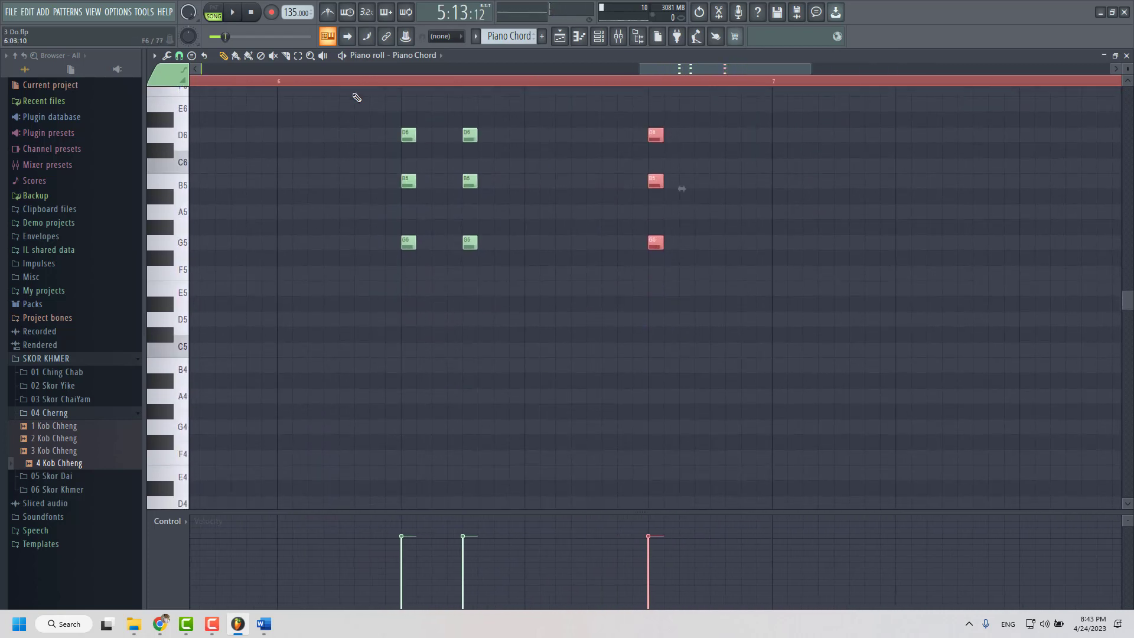
left_click_drag(357, 96, 640, 309)
left_click_drag(402, 248, 904, 254)
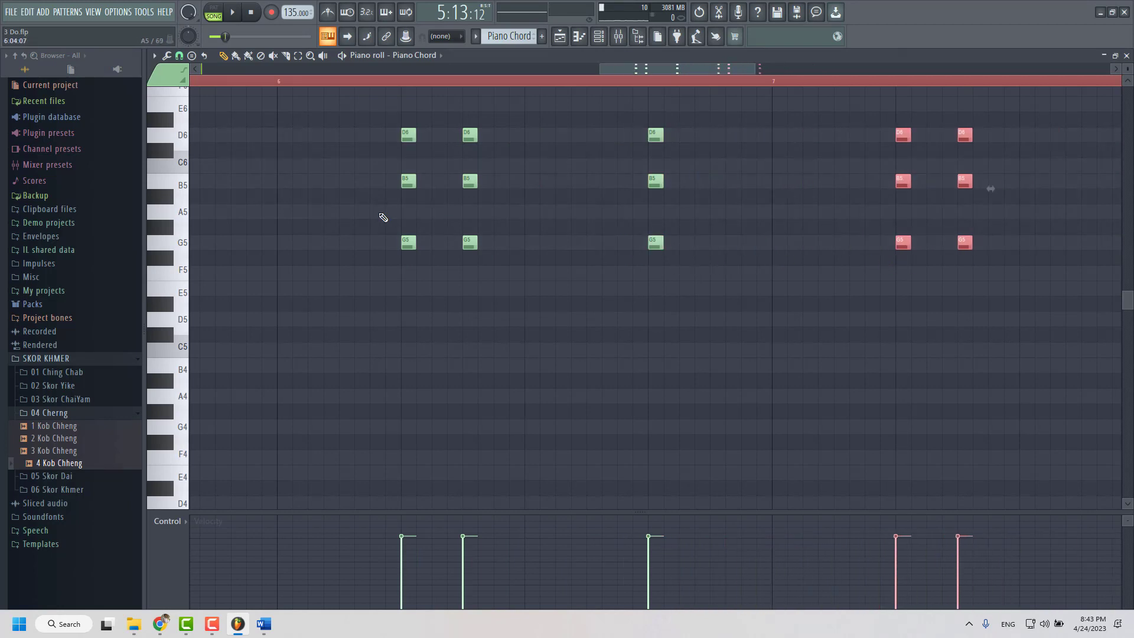
- Play back the chord pattern across bars 6 and 7 and examine the placed chords
scroll(378, 254, "down", 2)
scroll(583, 352, "up", 2)
scroll(389, 275, "up", 2)
scroll(388, 276, "down", 2)
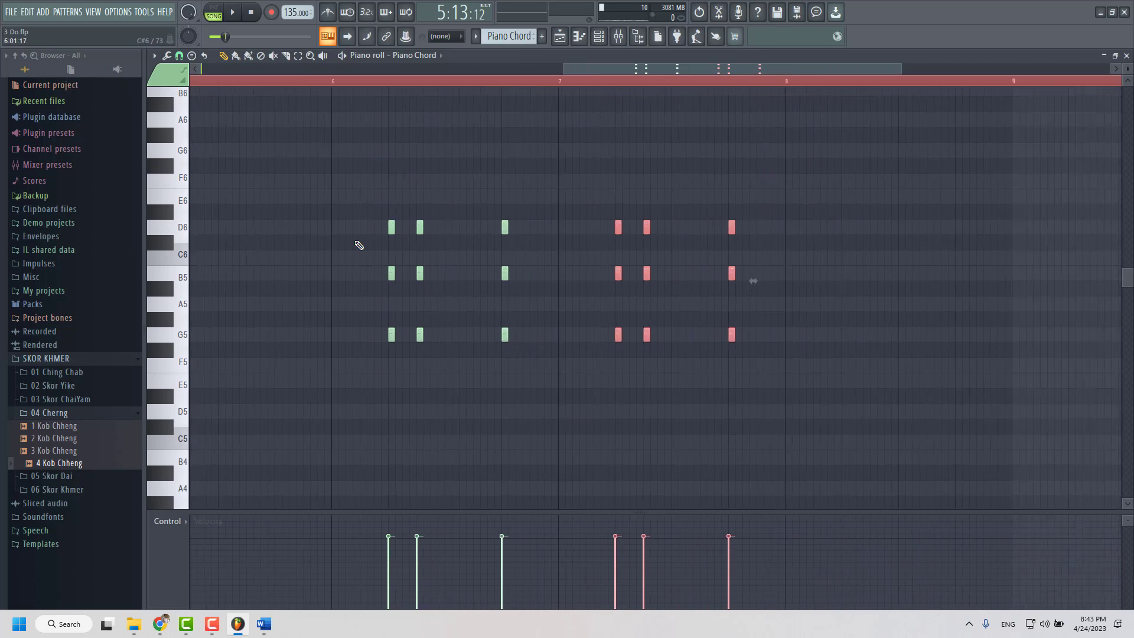
key("space")
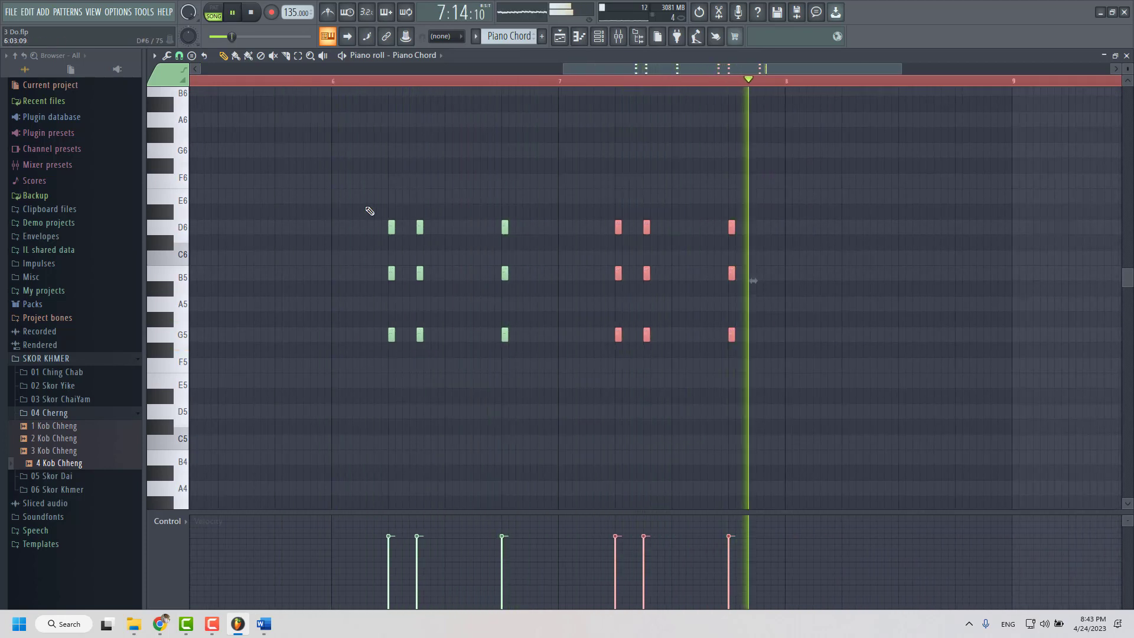
key("space")
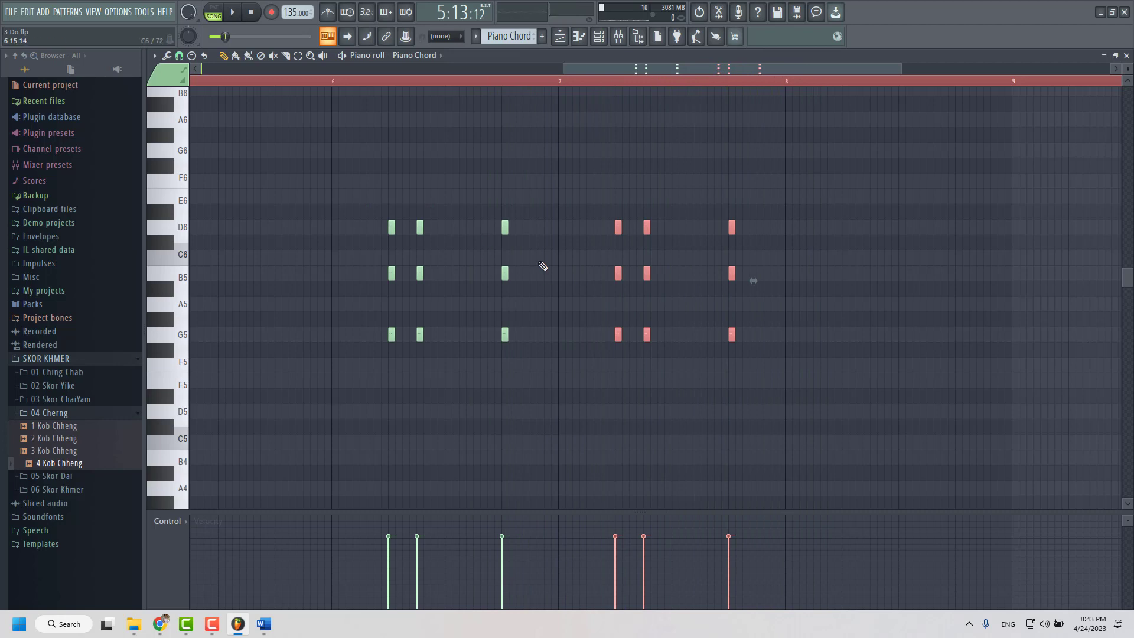
scroll(596, 354, "right", 3)
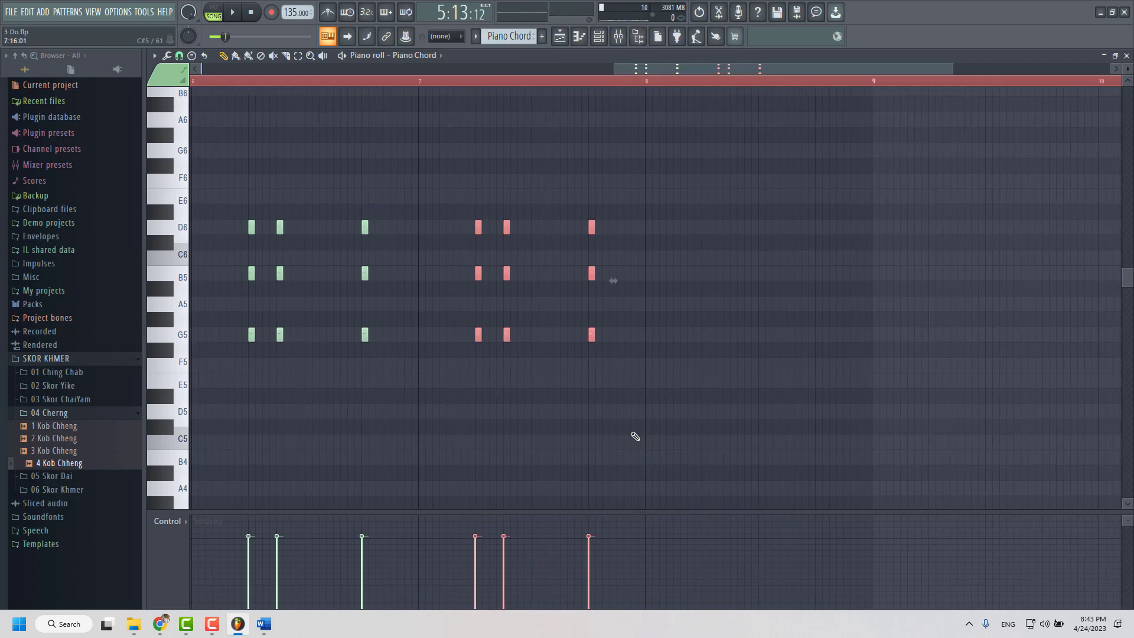
scroll(331, 373, "up", 4)
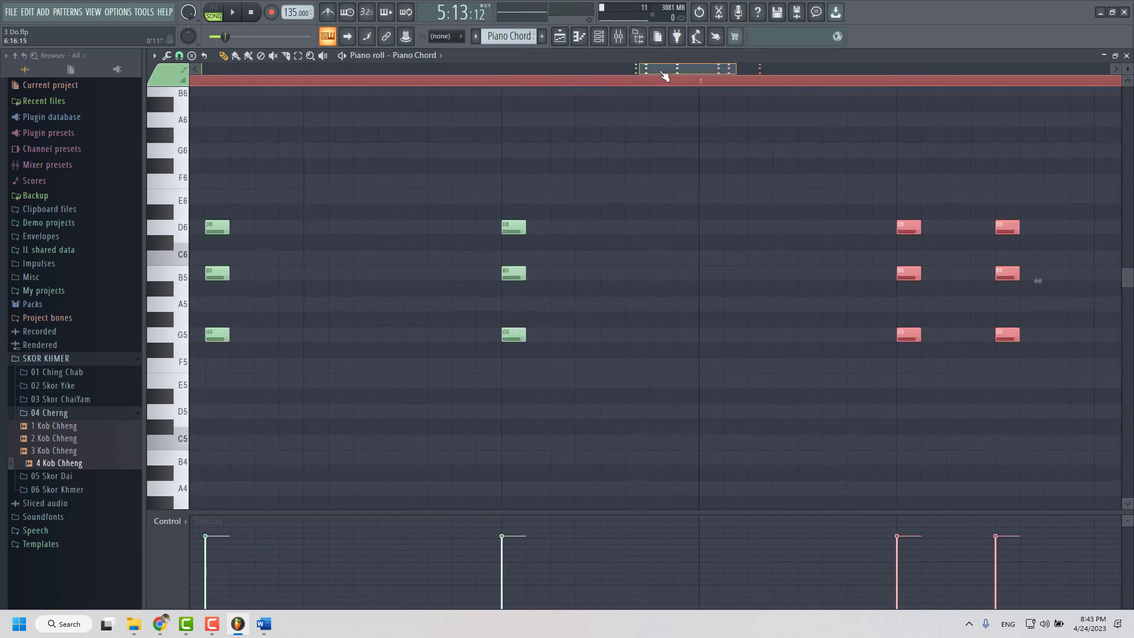
- Lower the D6 notes of all six G chords in bars 6 and 7 by an octave to D5
left_click_drag(672, 70, 627, 118)
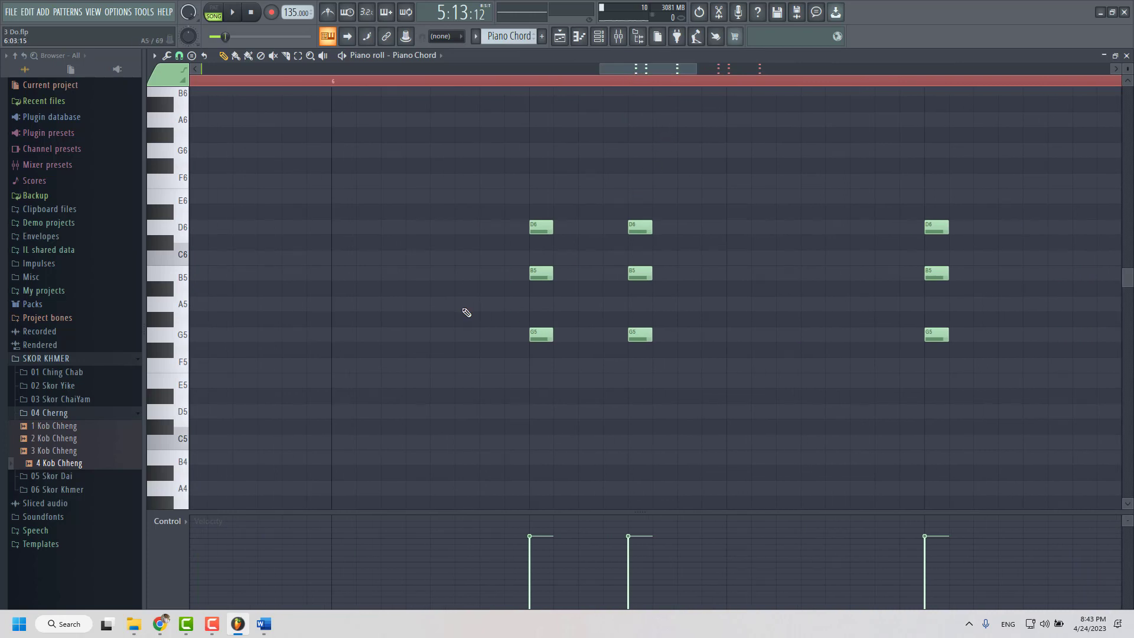
scroll(491, 254, "down", 2)
left_click_drag(499, 191, 749, 245)
scroll(388, 324, "down", 3)
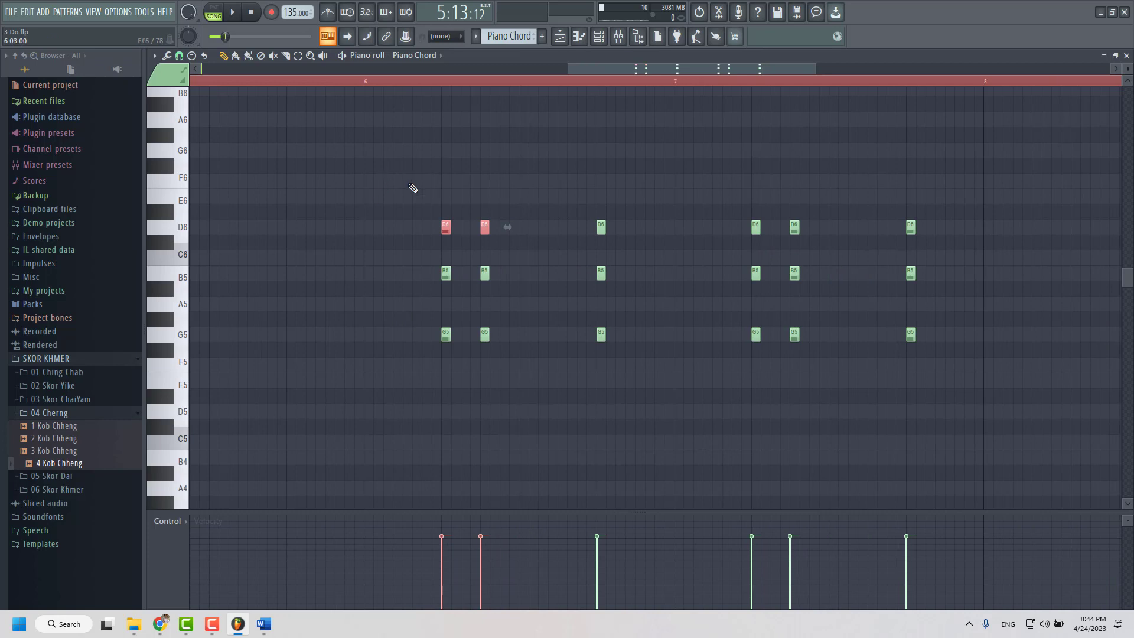
left_click_drag(408, 183, 942, 256)
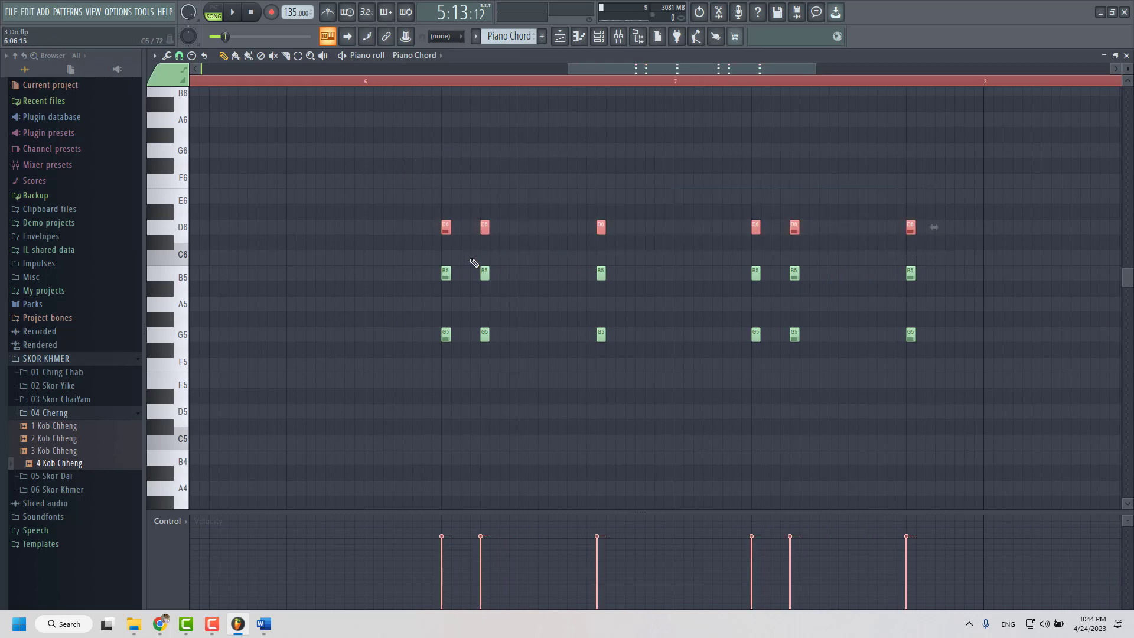
scroll(460, 349, "up", 4)
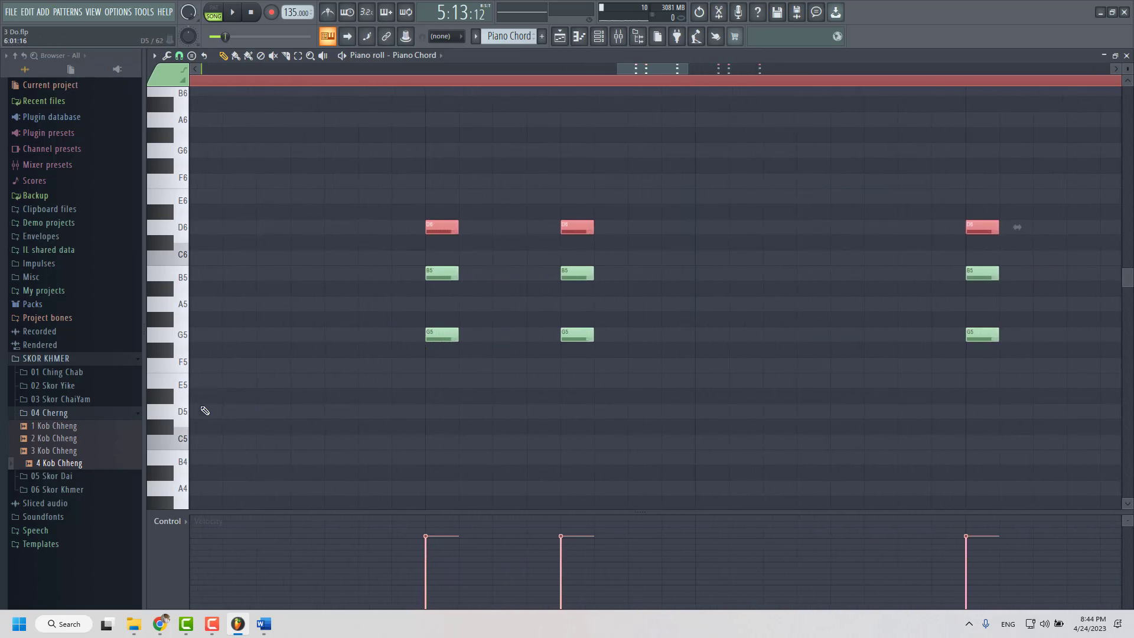
left_click(183, 417)
left_click_drag(438, 227, 438, 410)
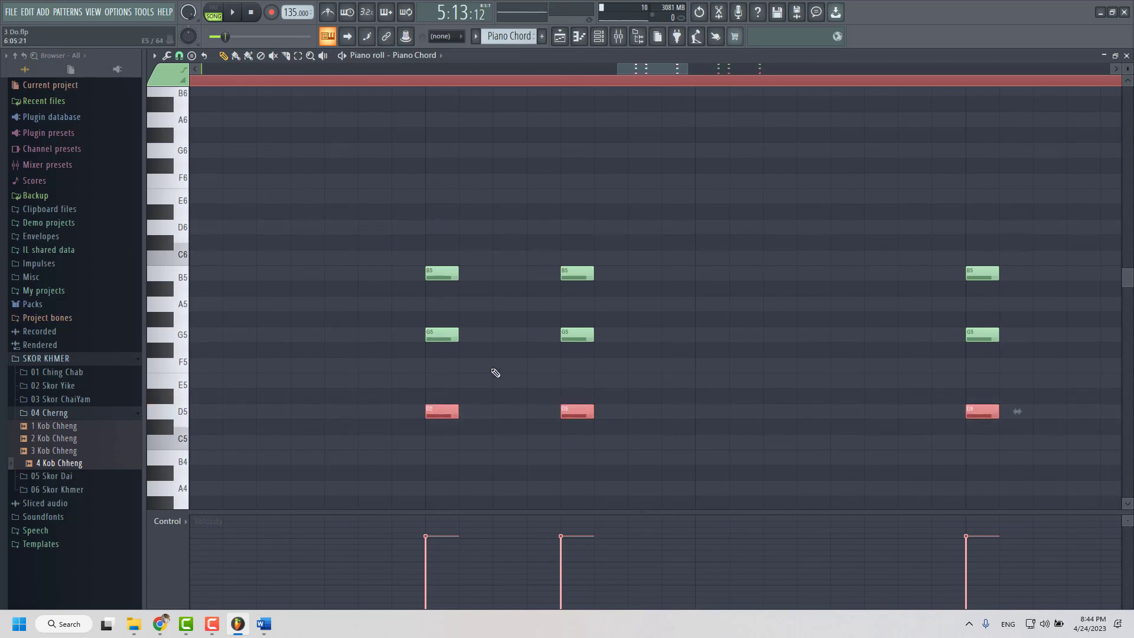
- Play the song from bar 6, step 2, to check the revoiced G chords
scroll(434, 330, "down", 5)
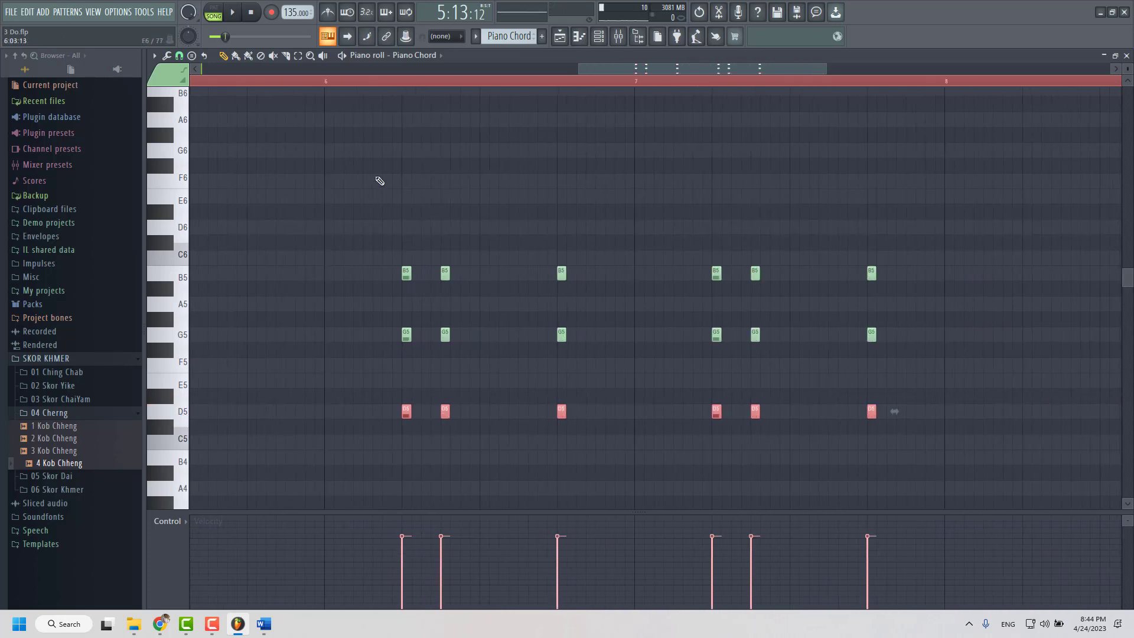
left_click(354, 83)
key("space")
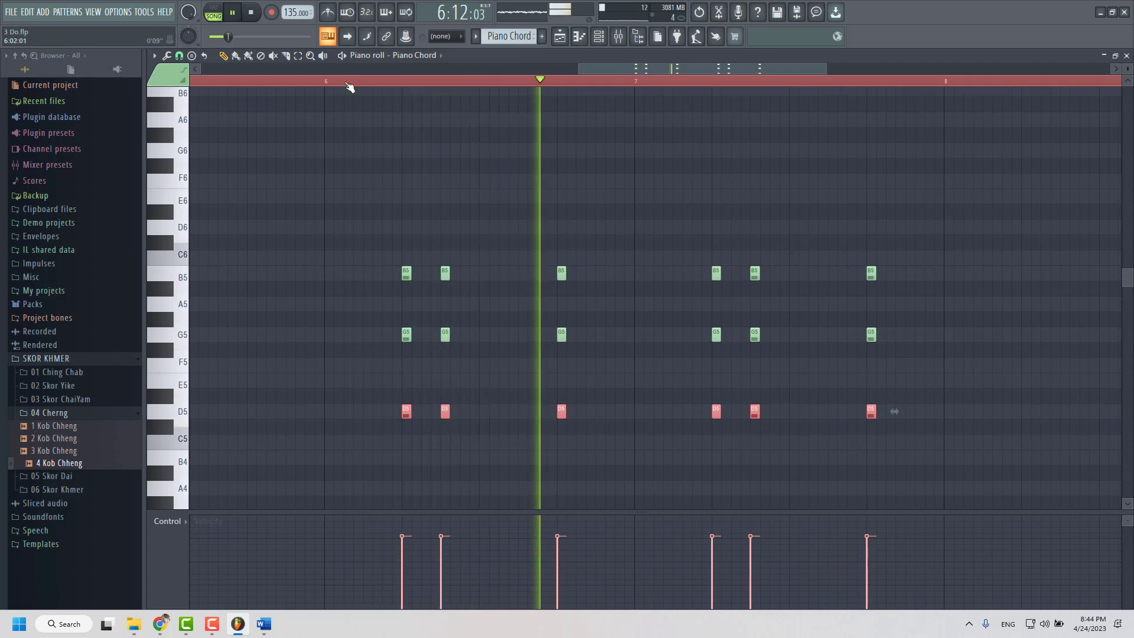
key("space")
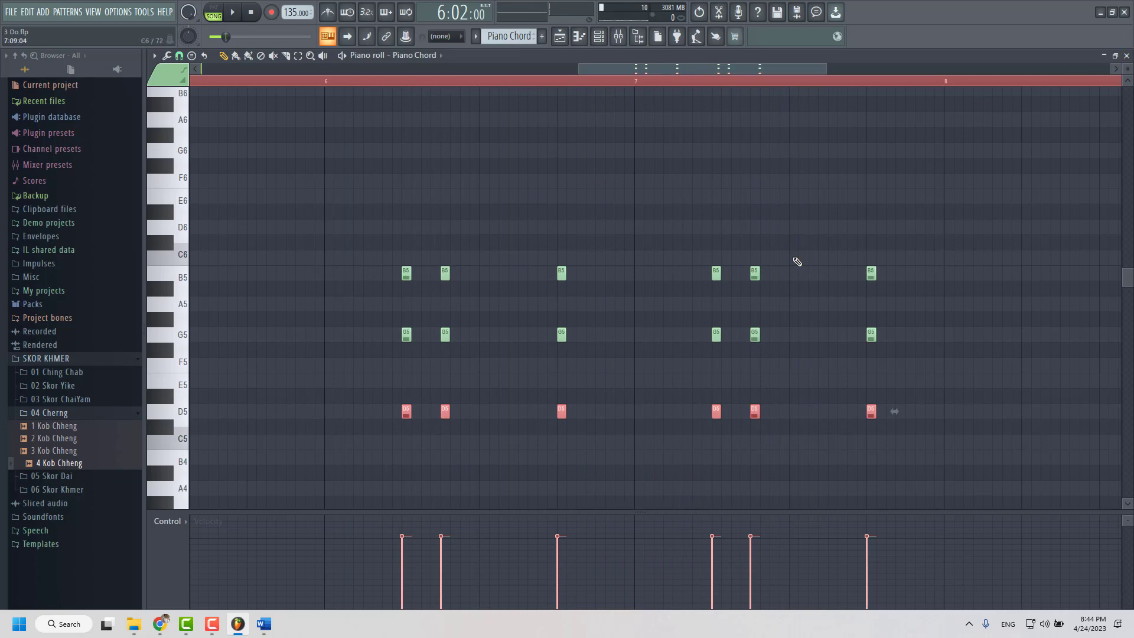
- Check the Word chord sheet for the chord that follows the two G bars in verse I, and return to FL Studio
left_click(236, 626)
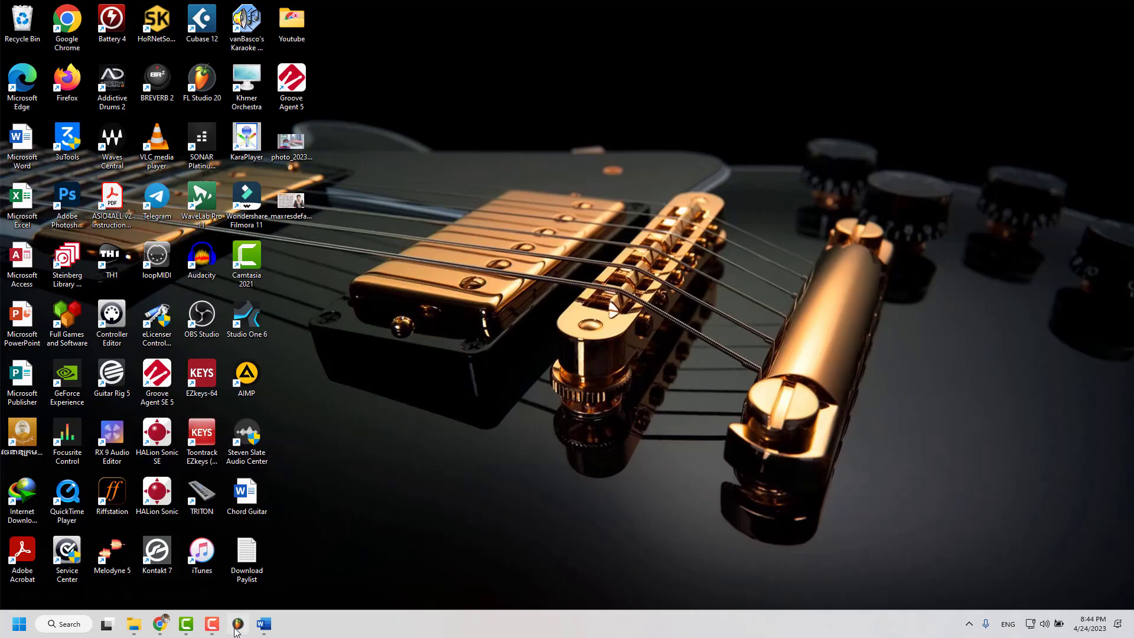
left_click(236, 626)
left_click(264, 625)
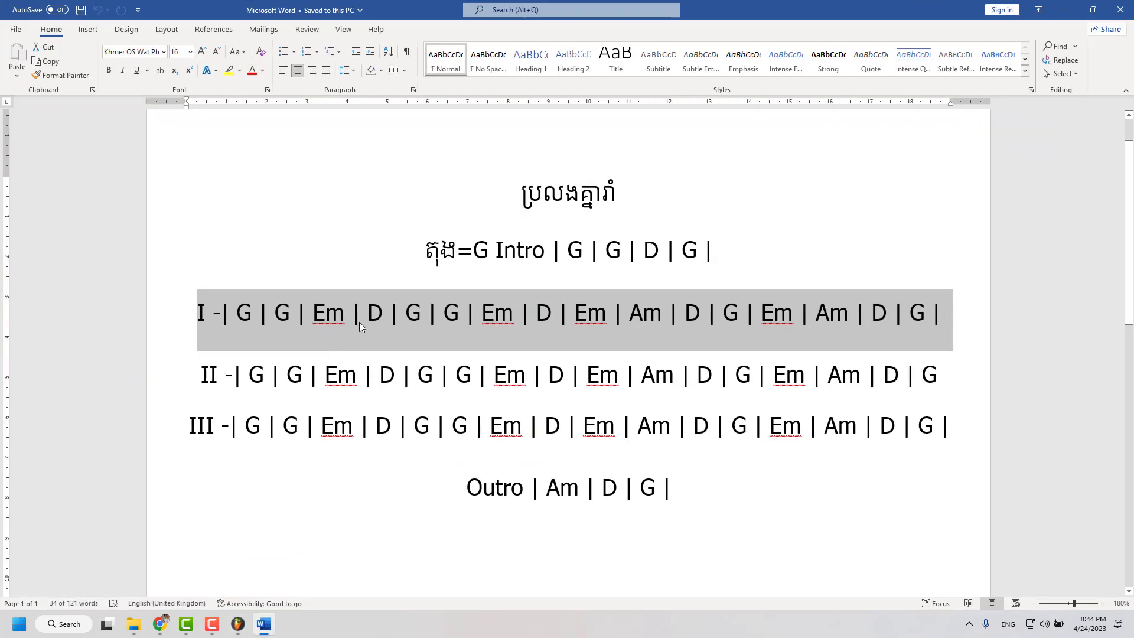
left_click(238, 624)
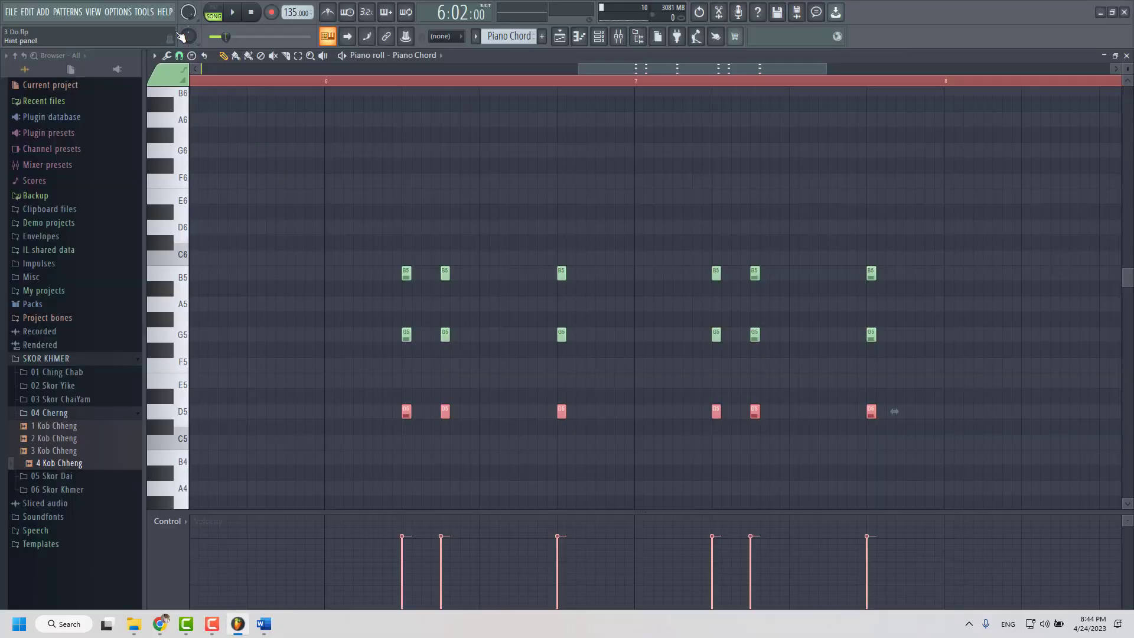
- Stamp a Minor chord on E5 at step 5 of bar 8
left_click(191, 56)
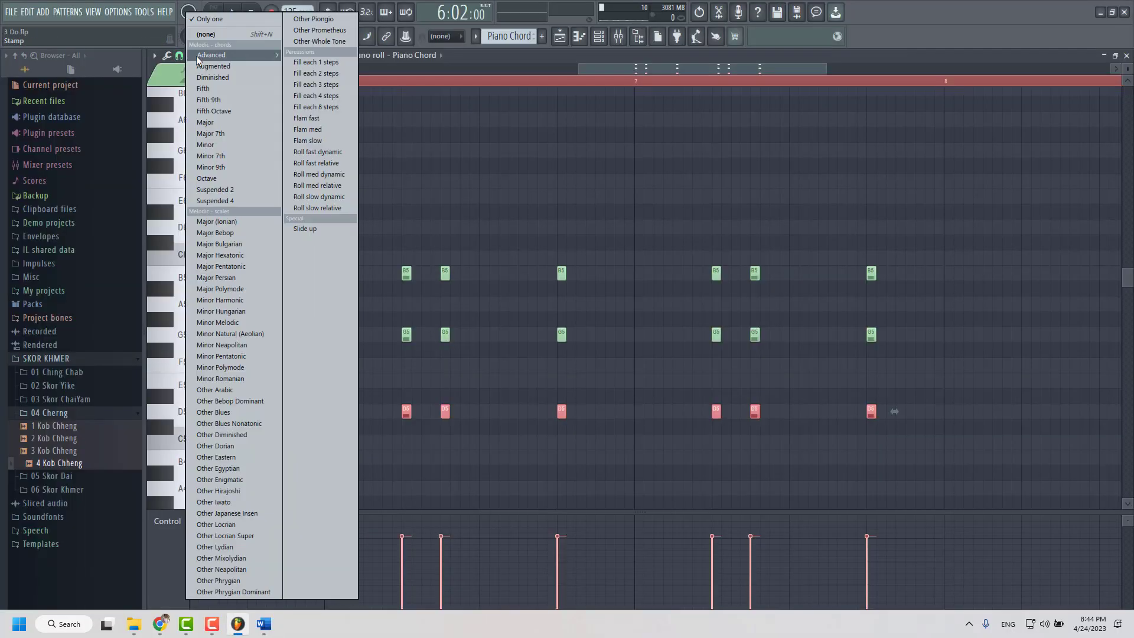
left_click(229, 144)
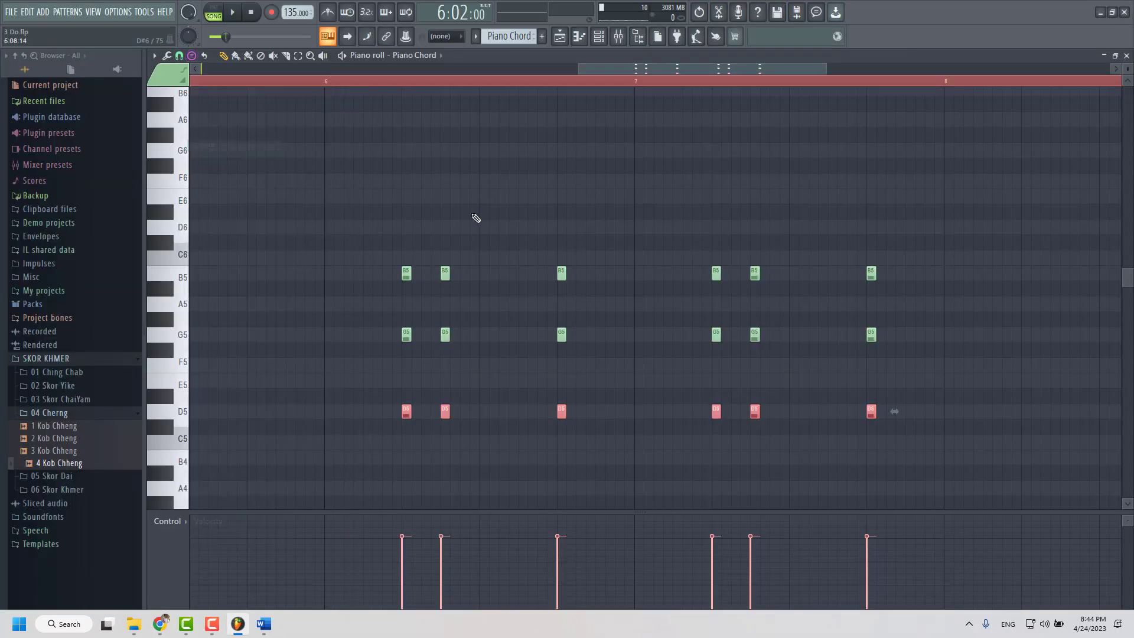
left_click(188, 387)
left_click(187, 387)
left_click(1023, 385)
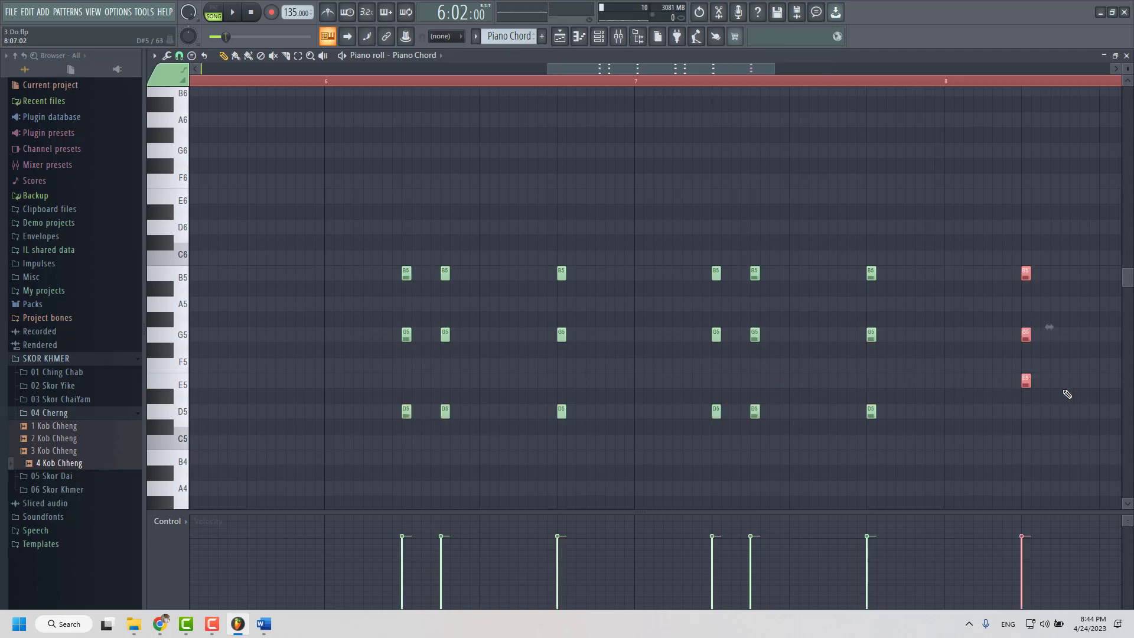
- Copy the E minor chord of bar 8 to steps 7 and 13 of the same bar
scroll(1066, 378, "up", 3)
scroll(714, 75, "down", 4)
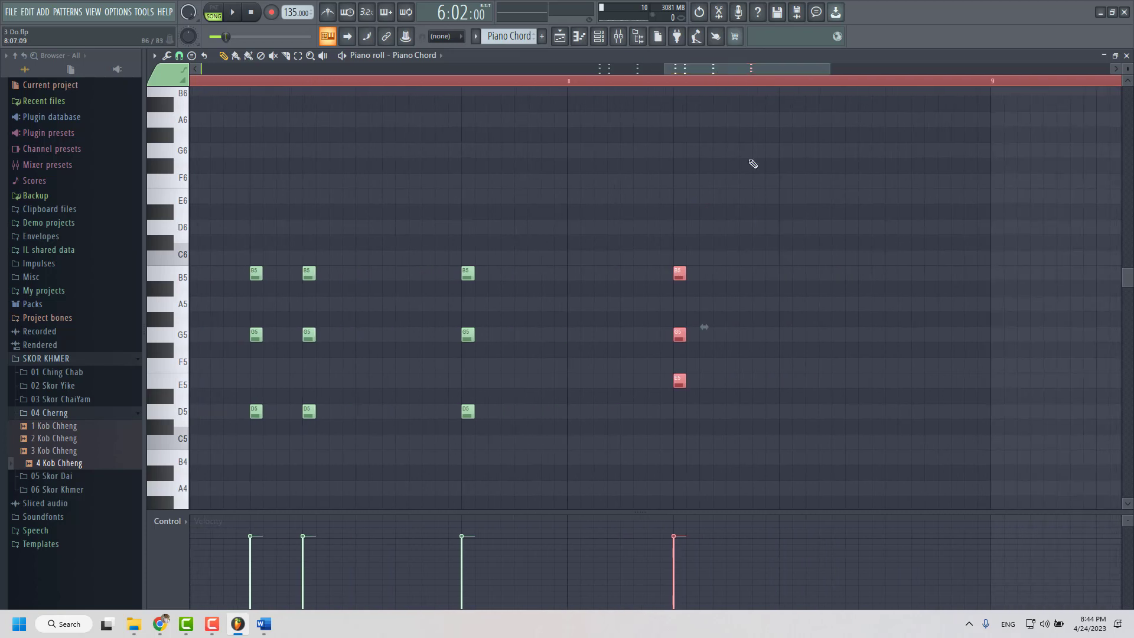
scroll(762, 396, "up", 3)
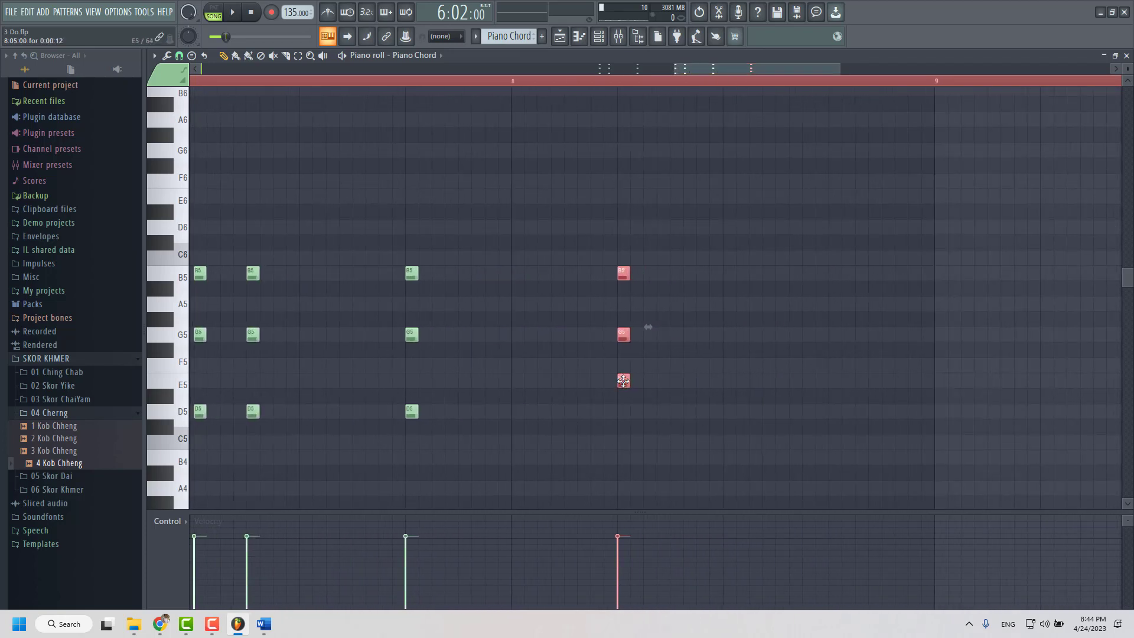
left_click_drag(624, 381, 834, 382)
scroll(600, 329, "down", 2)
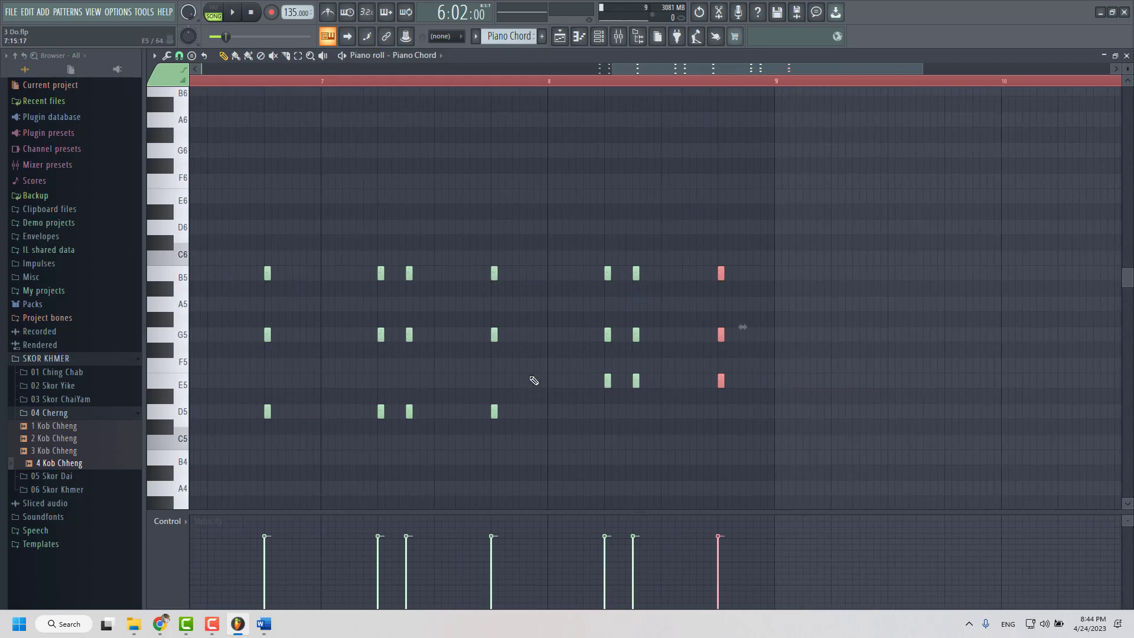
- Lower the B5 notes of the three E minor chords in bar 8 by an octave to B4
scroll(534, 381, "up", 3)
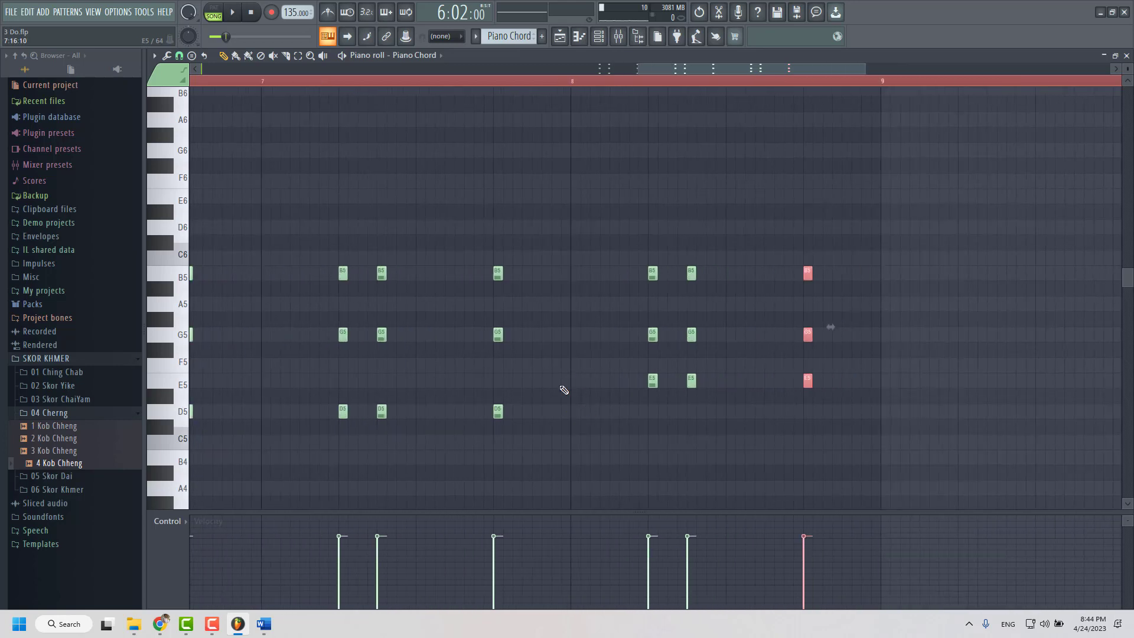
left_click(177, 463)
left_click_drag(644, 240, 839, 296)
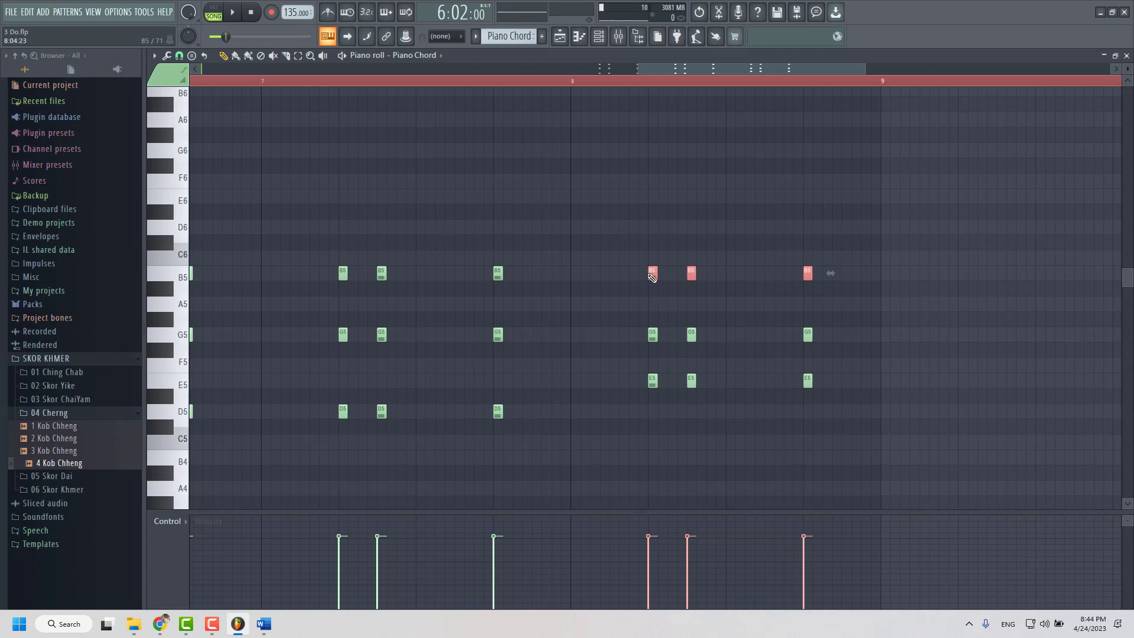
left_click_drag(652, 273, 655, 436)
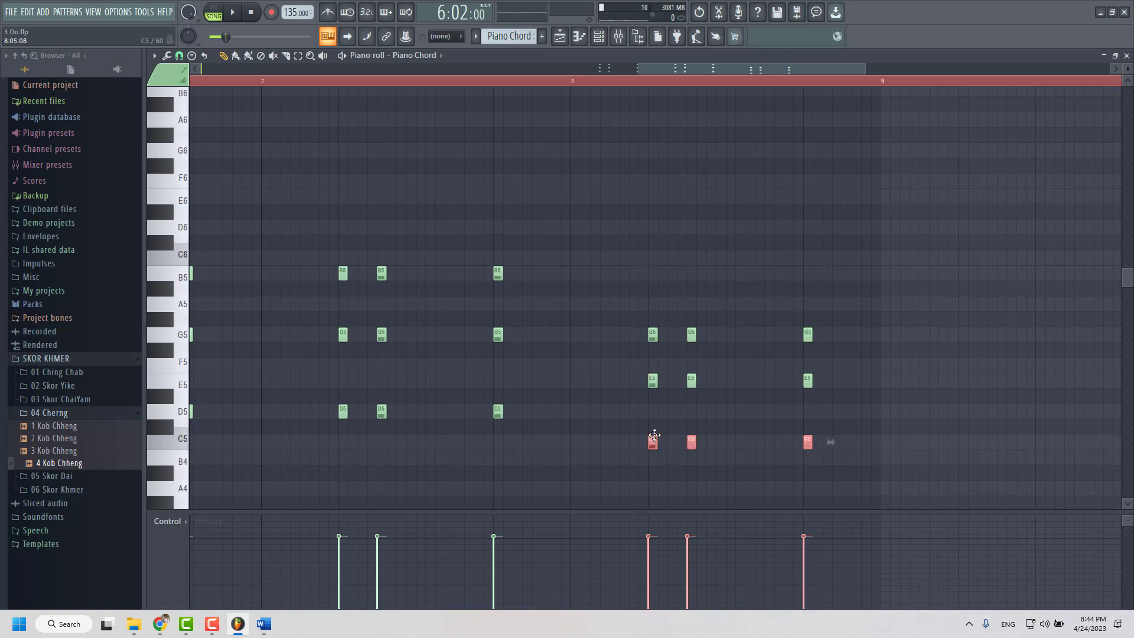
scroll(805, 435, "up", 2, "ctrl")
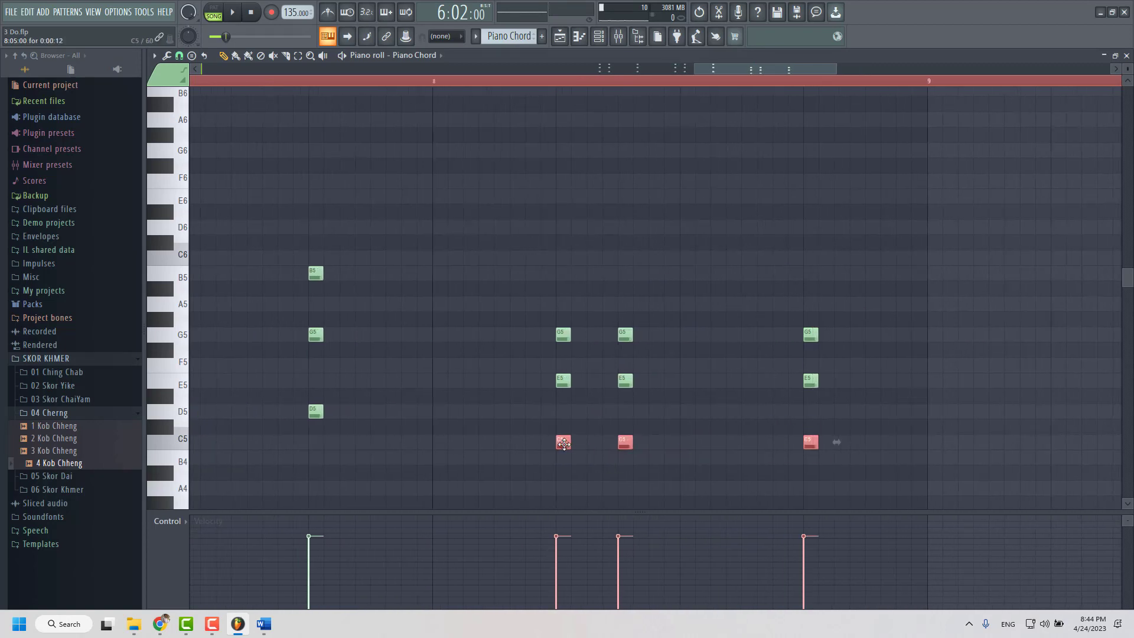
mouse_move(562, 457)
left_mouse_down()
mouse_move(639, 312)
mouse_move(563, 461)
left_mouse_up()
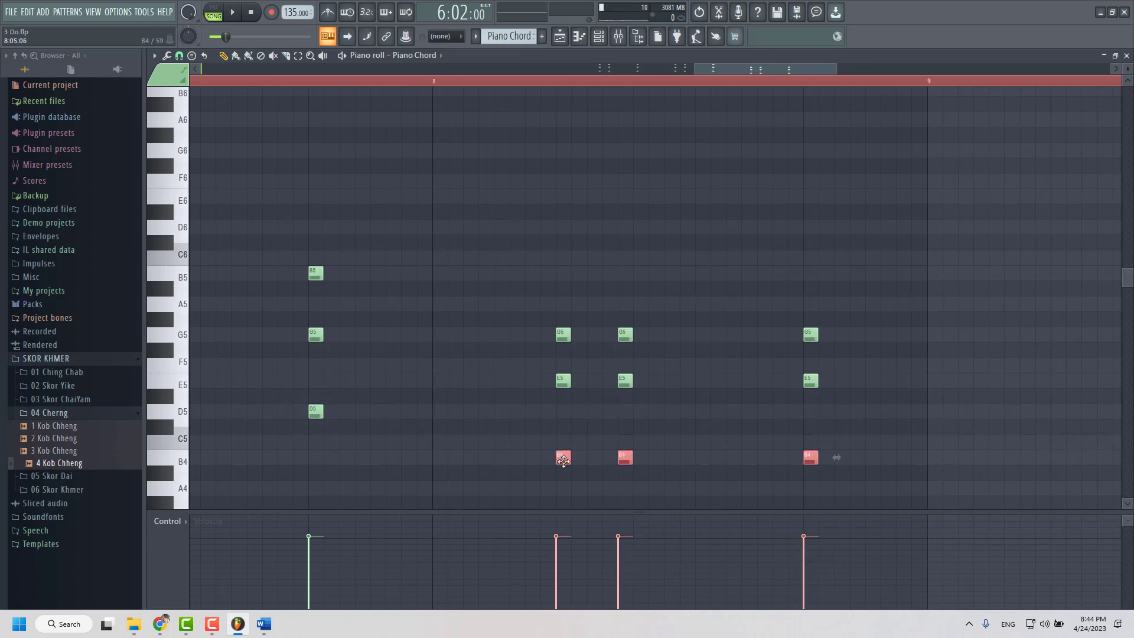
- Switch playback to pattern mode and play from bar 5, step 14, to check the chords through bar 8
scroll(457, 258, "down", 4, "ctrl")
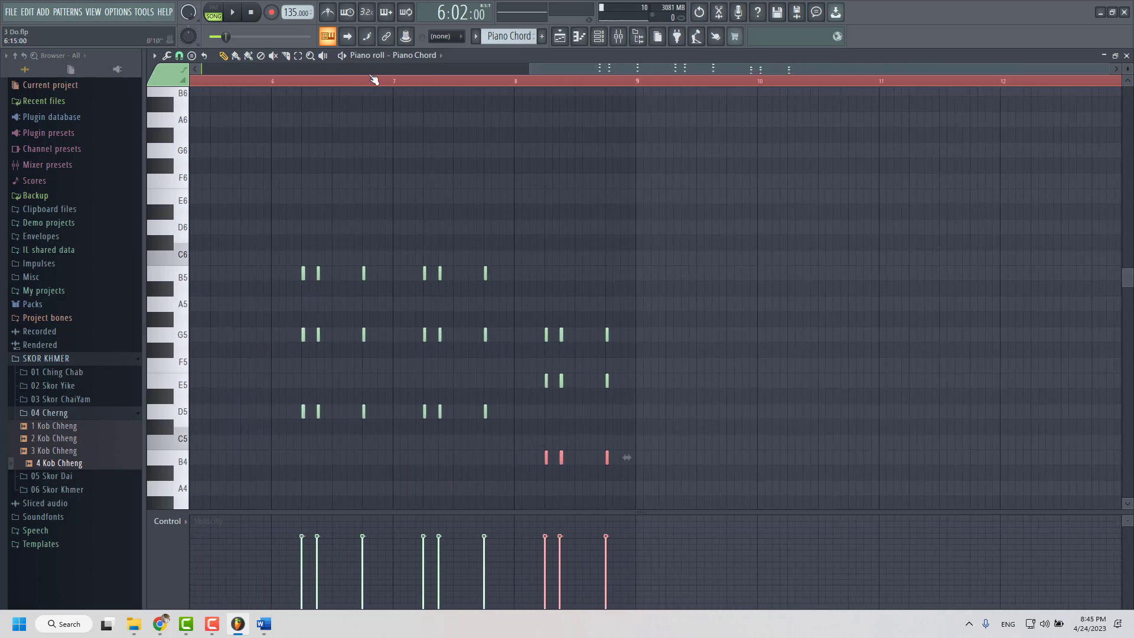
left_click(214, 9)
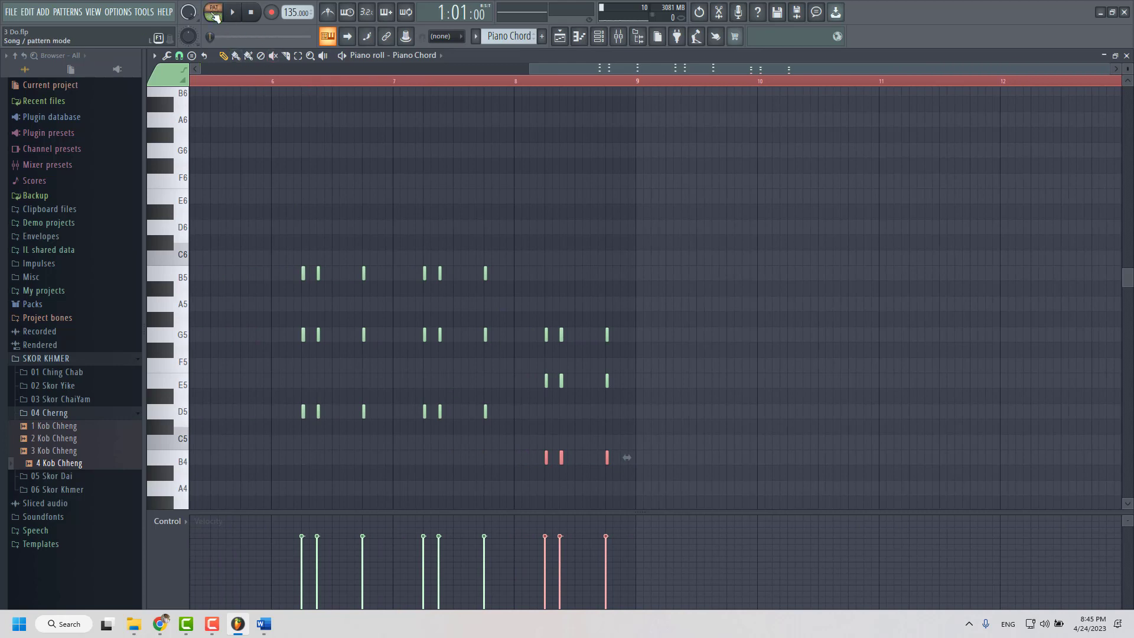
left_click(249, 81)
key("space")
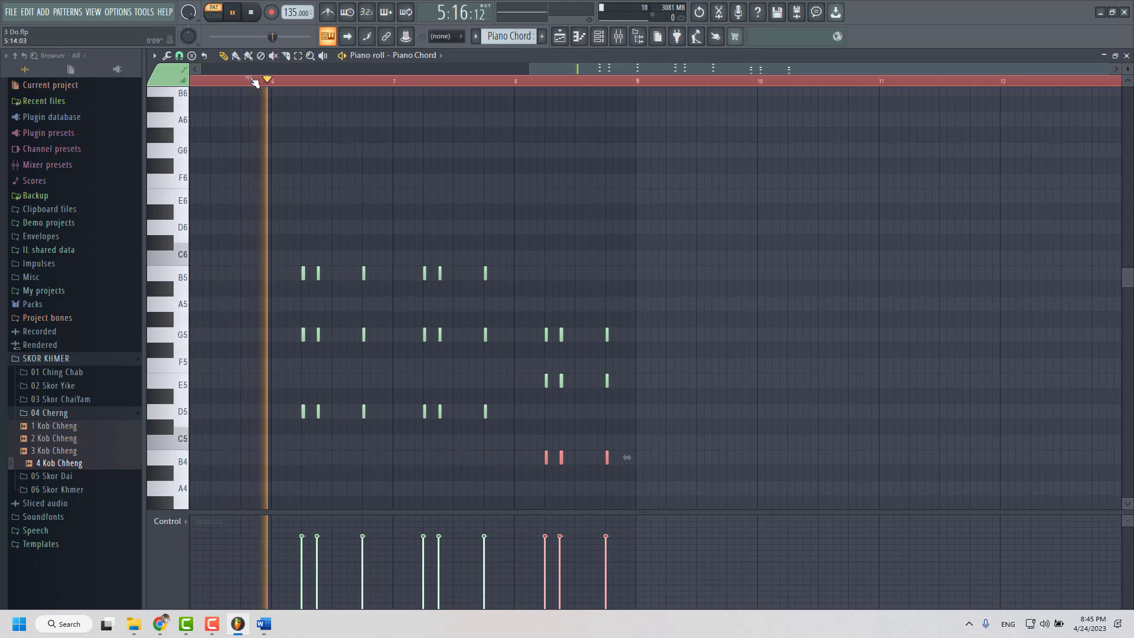
scroll(412, 231, "up", 2, "ctrl")
scroll(398, 228, "up", 2, "ctrl")
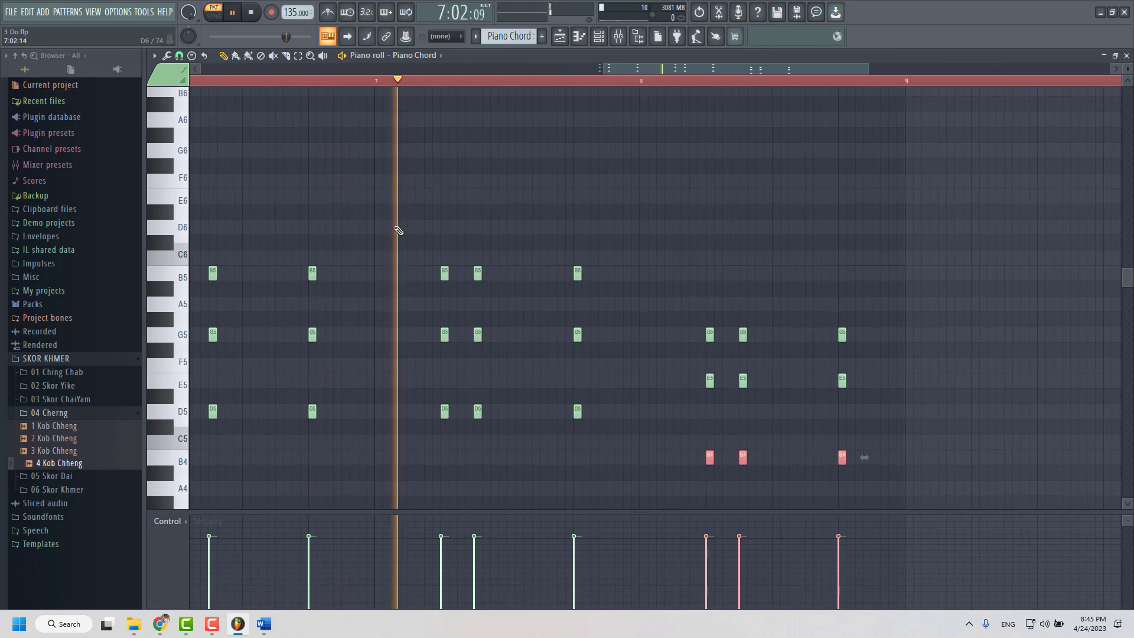
scroll(500, 283, "up", 2)
scroll(452, 257, "down", 3)
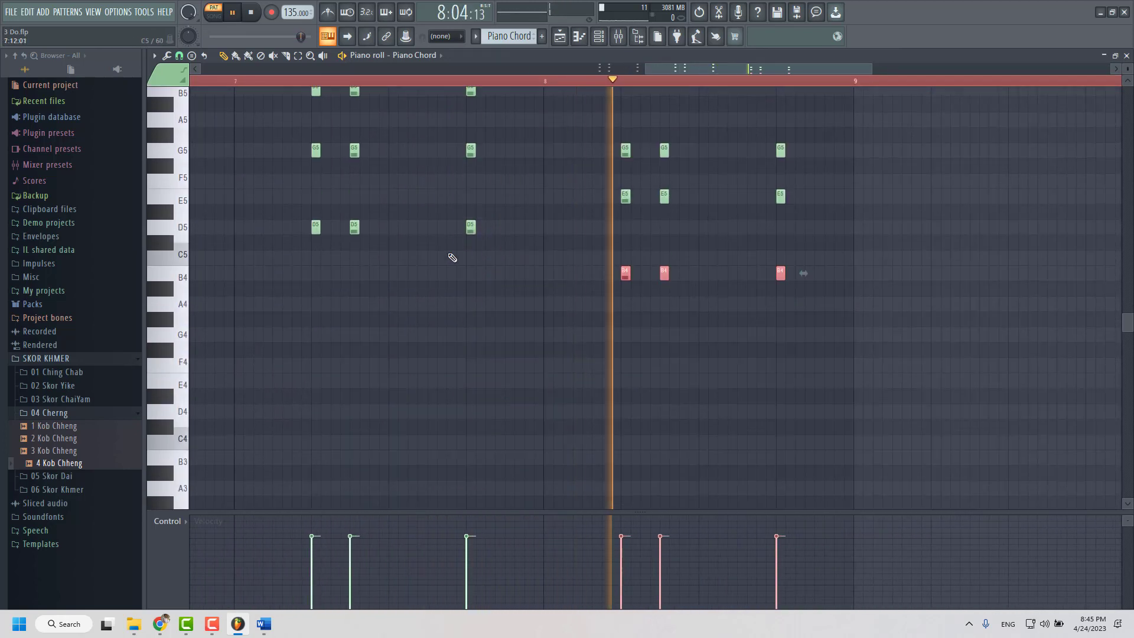
scroll(472, 260, "down", 2, "ctrl")
key("space")
- Copy the three B4 notes of the bar 8 chords up an octave to B5, keeping the originals
scroll(590, 425, "up", 4)
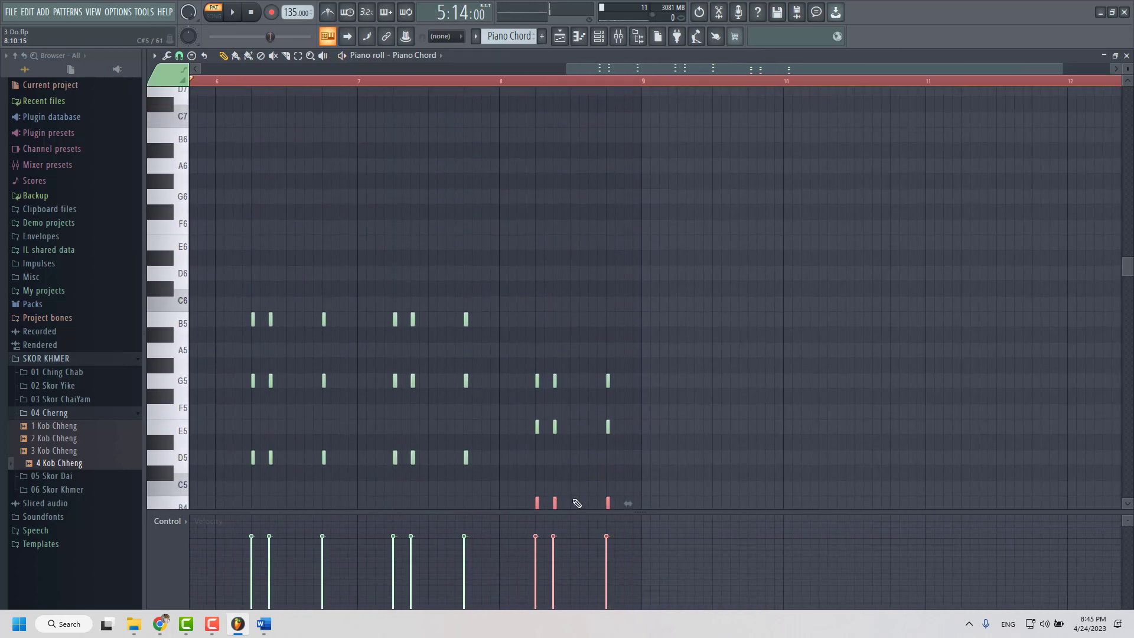
scroll(575, 451, "up", 2, "ctrl")
scroll(540, 417, "up", 2, "ctrl")
scroll(510, 351, "up", 1)
scroll(511, 351, "down", 3)
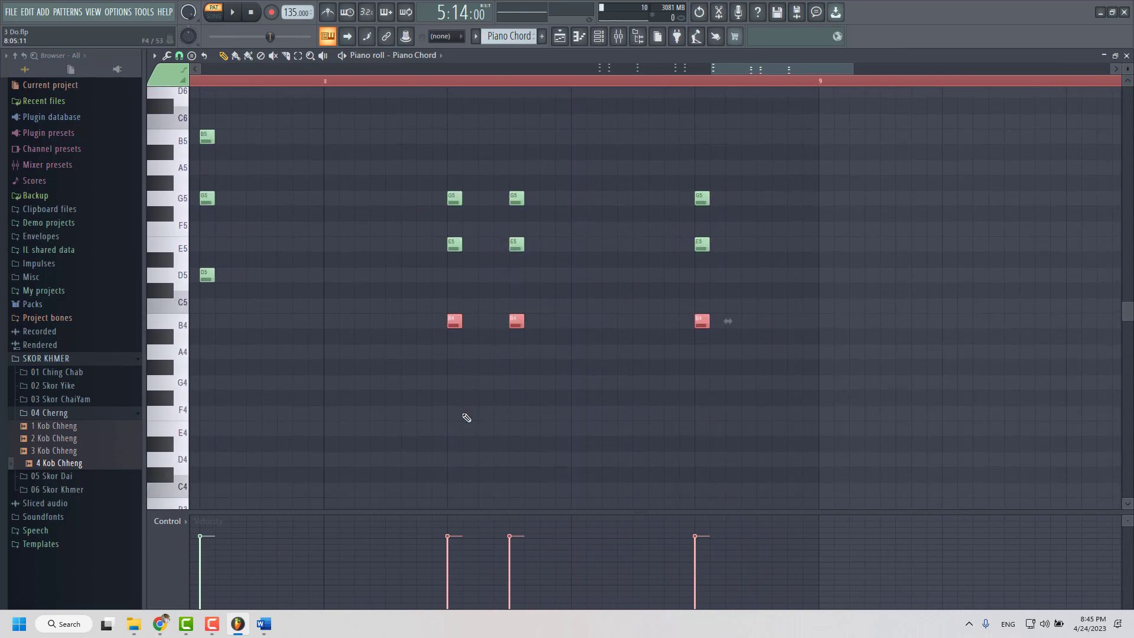
left_click_drag(452, 319, 452, 134)
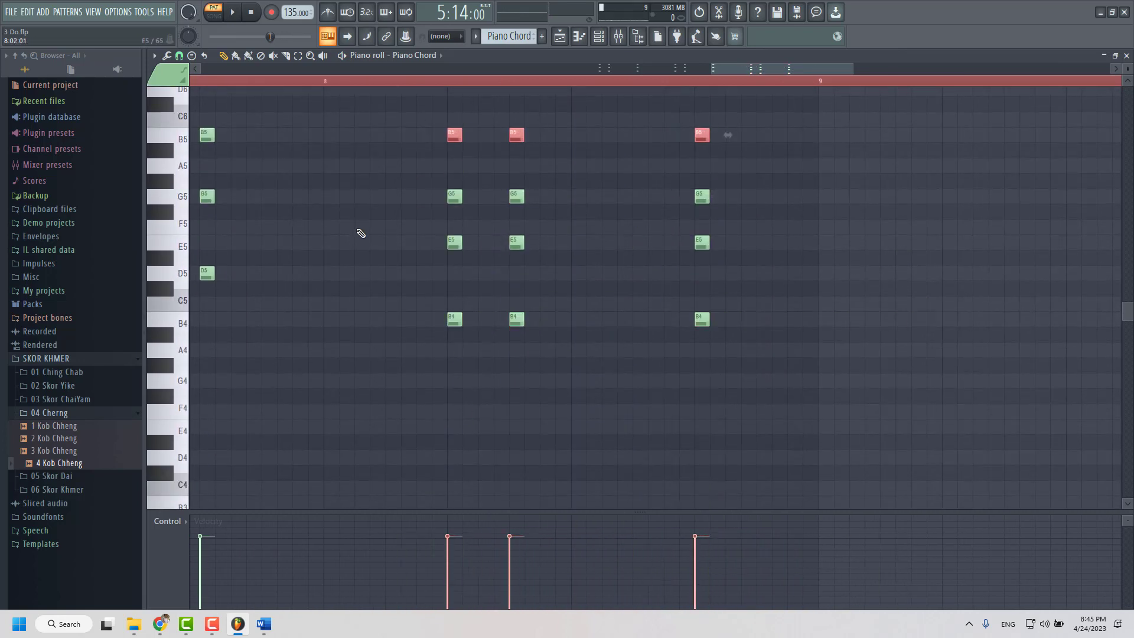
- Play the pattern from the start of bar 8 to check the E minor chords and examine the progression up to bar 9
scroll(432, 208, "down", 1, "ctrl")
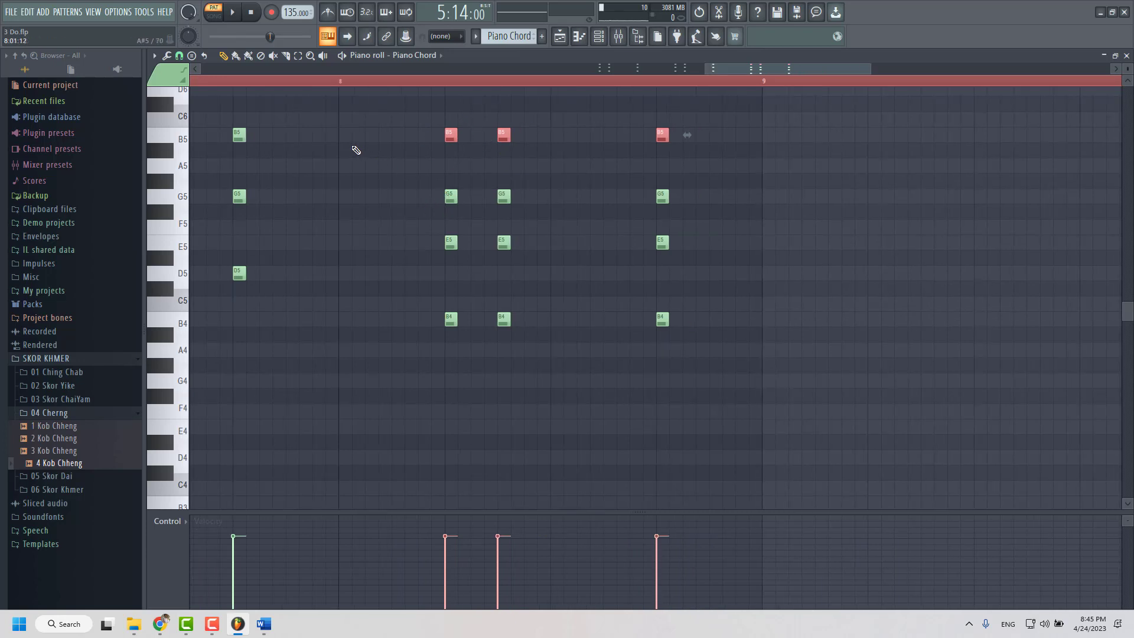
left_click(355, 82)
key("space")
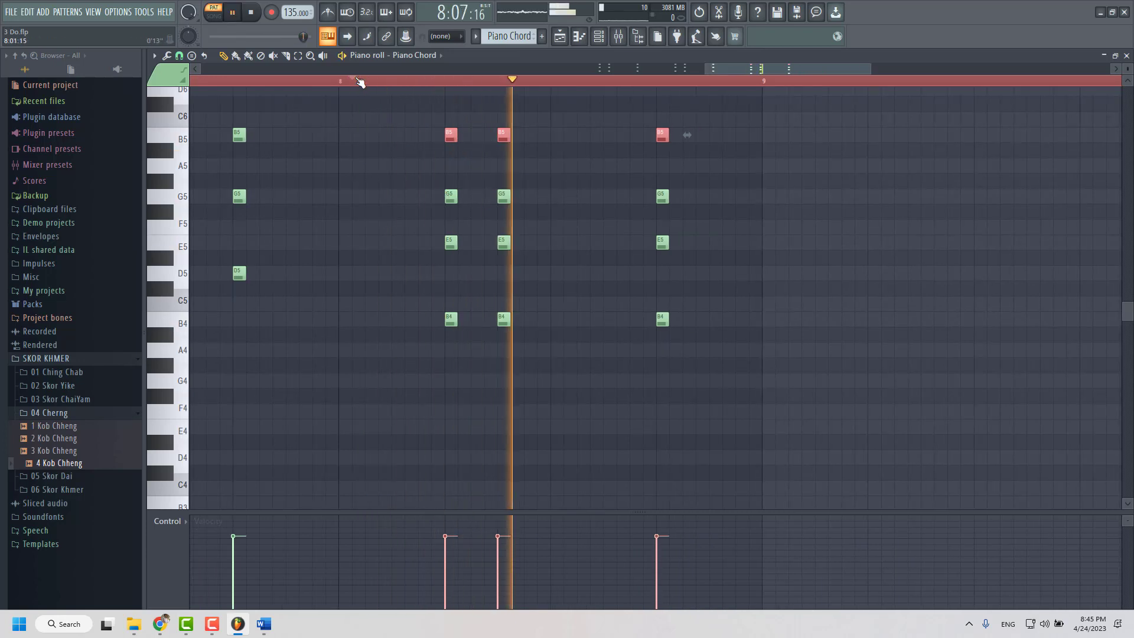
scroll(463, 271, "down", 1, "ctrl")
key("space")
scroll(661, 306, "up", 1, "ctrl")
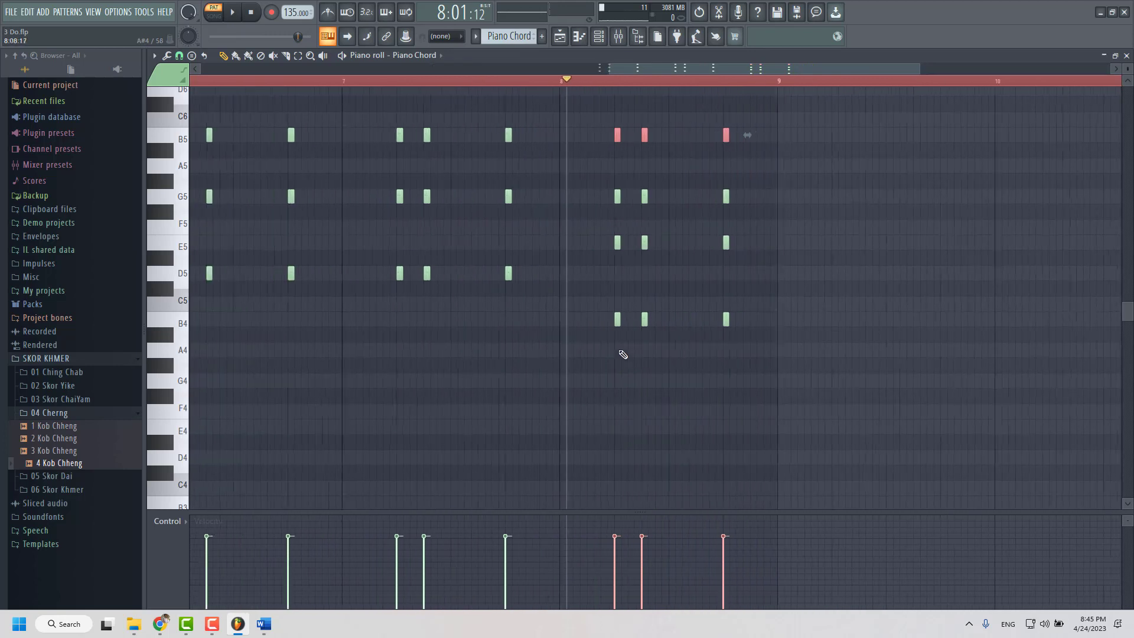
scroll(692, 304, "up", 2, "ctrl")
scroll(553, 231, "down", 3, "ctrl")
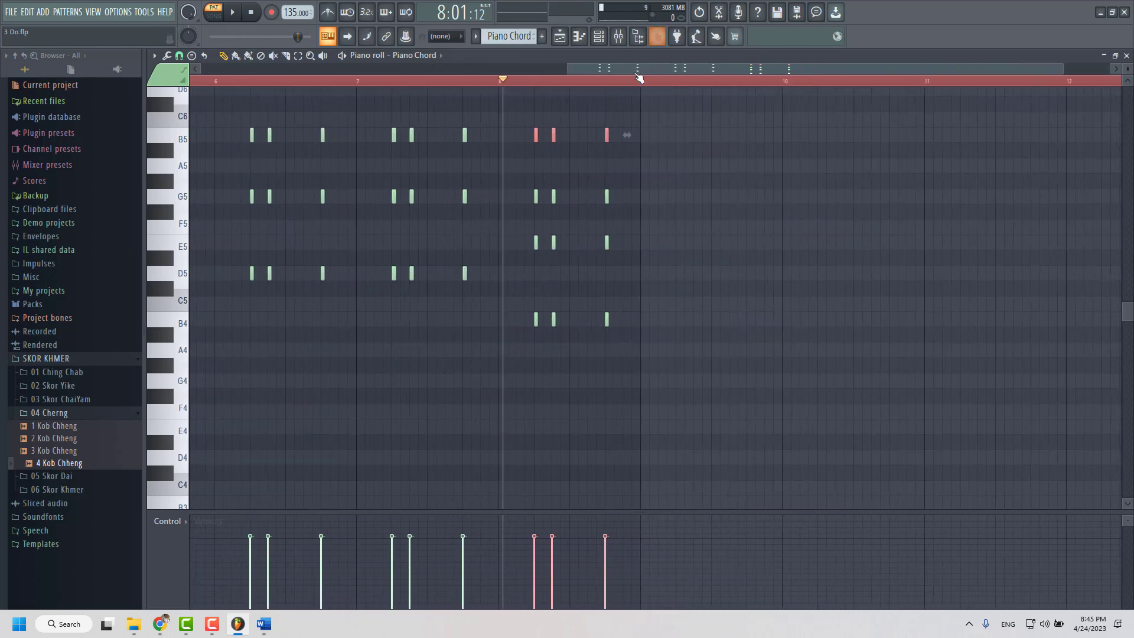
scroll(639, 75, "right", 2)
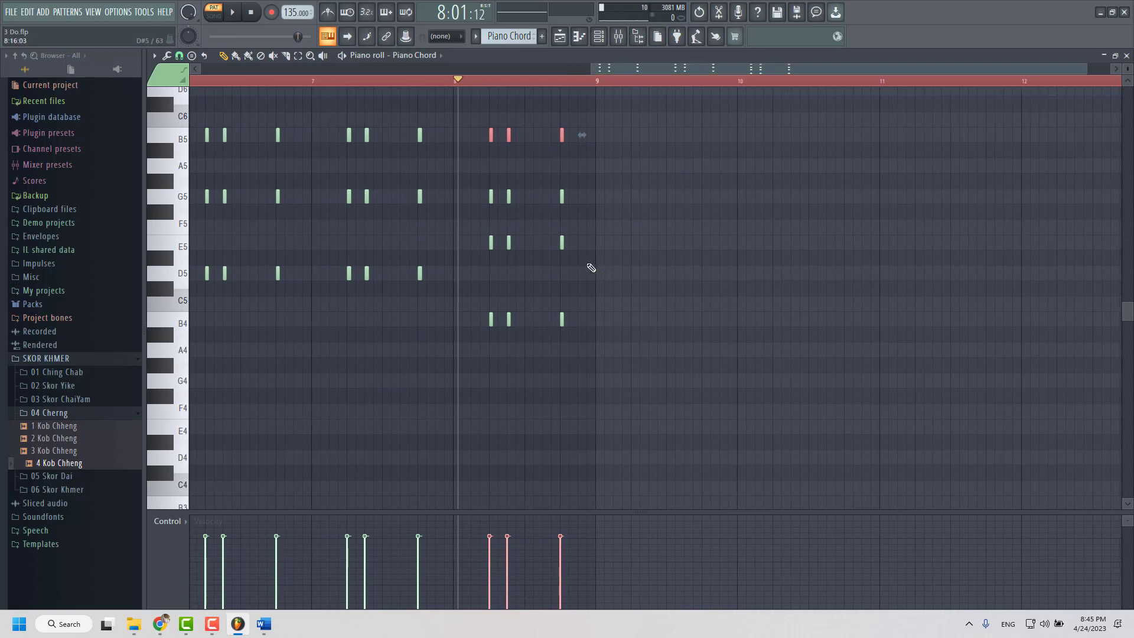
- Check the Word chord sheet for the chord following the first E minor in section I, and return to FL Studio's piano roll
scroll(538, 272, "up", 3, "ctrl")
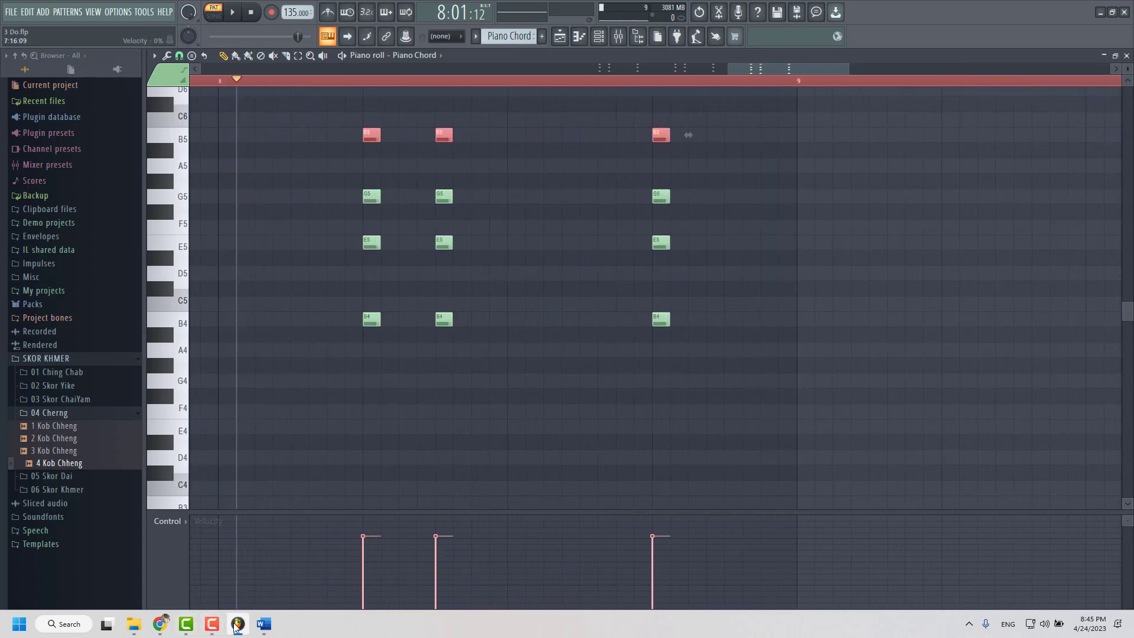
left_click(264, 623)
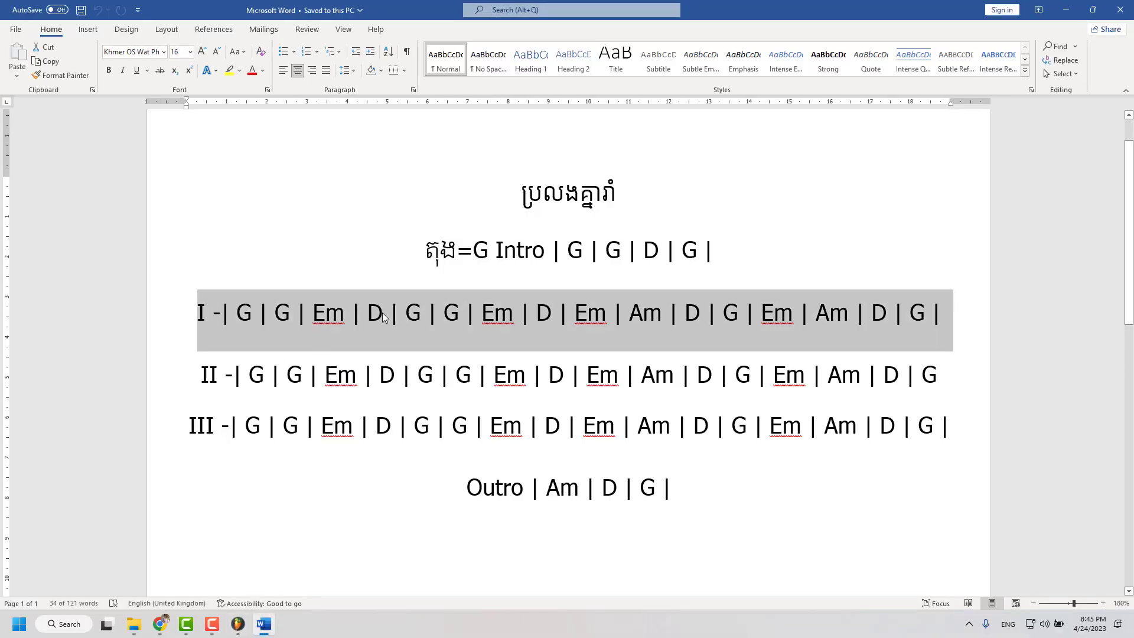
left_click(264, 624)
left_click(271, 600)
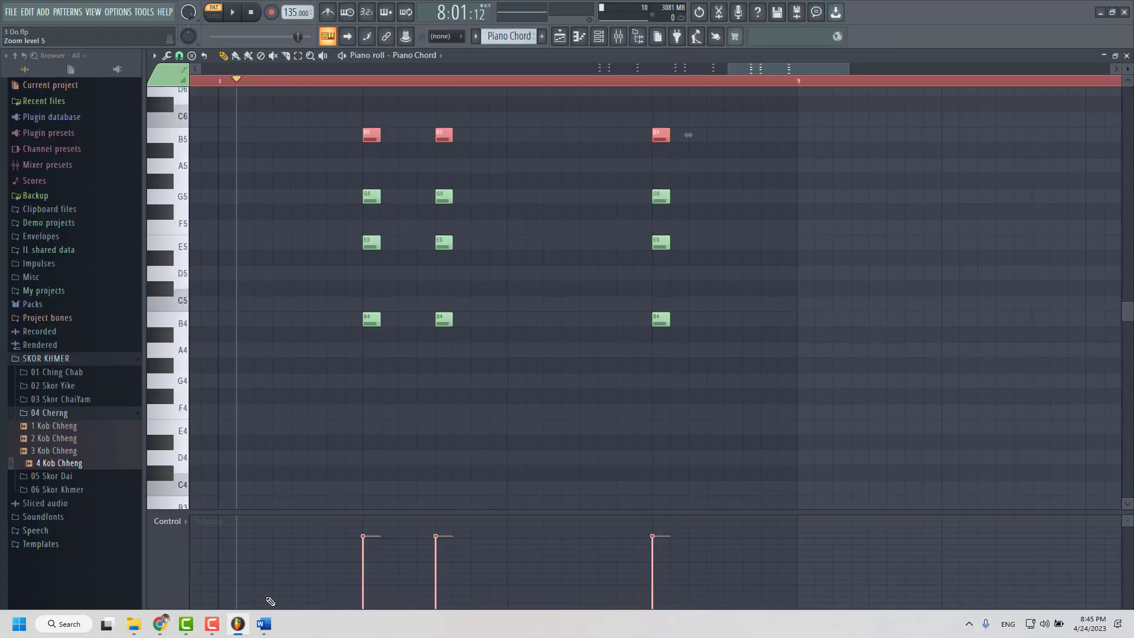
scroll(652, 163, "down", 2, "ctrl")
scroll(430, 228, "down", 1, "ctrl")
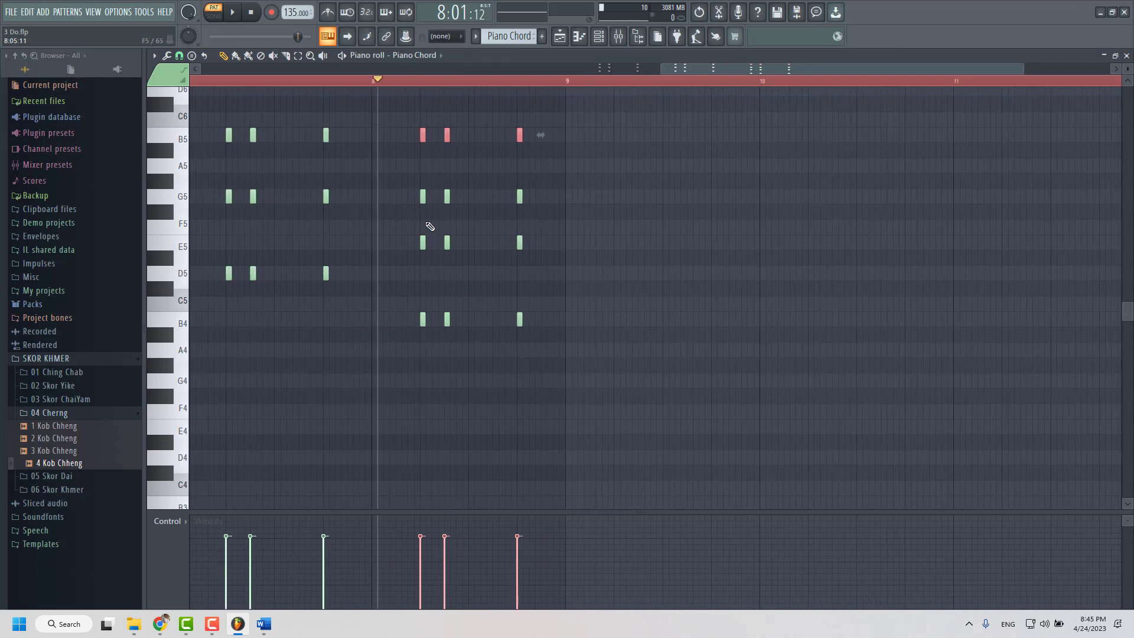
- Use the Major chord stamp to place a D major chord rooted on D5 at the start of bar 9
scroll(278, 281, "up", 4, "ctrl")
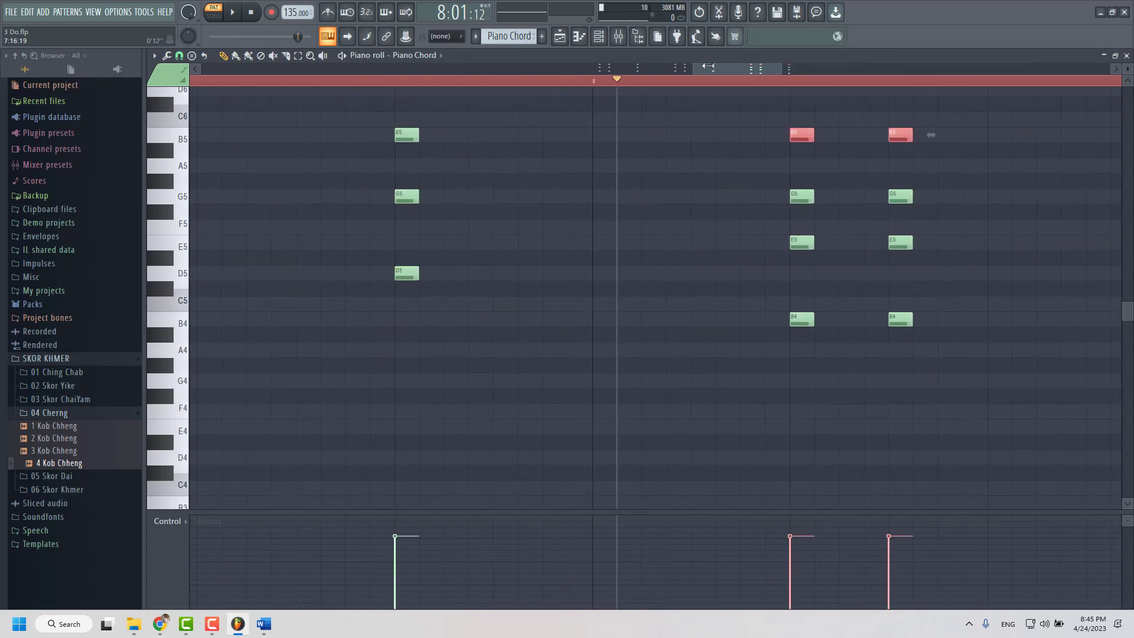
scroll(423, 245, "down", 2, "ctrl")
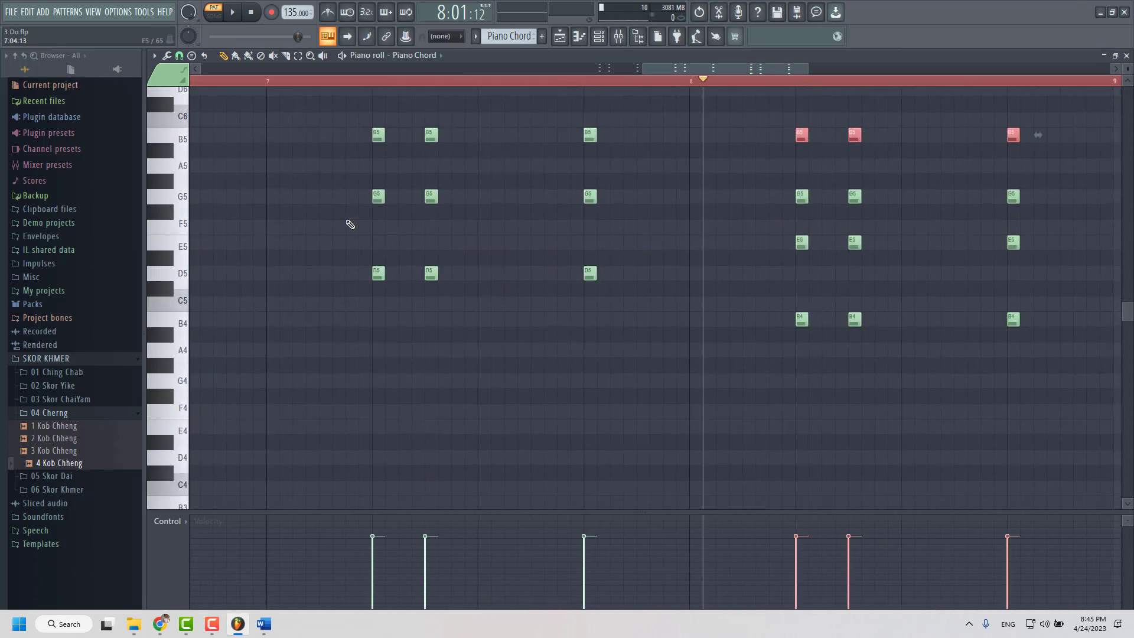
scroll(407, 172, "up", 4)
scroll(370, 246, "down", 2, "ctrl")
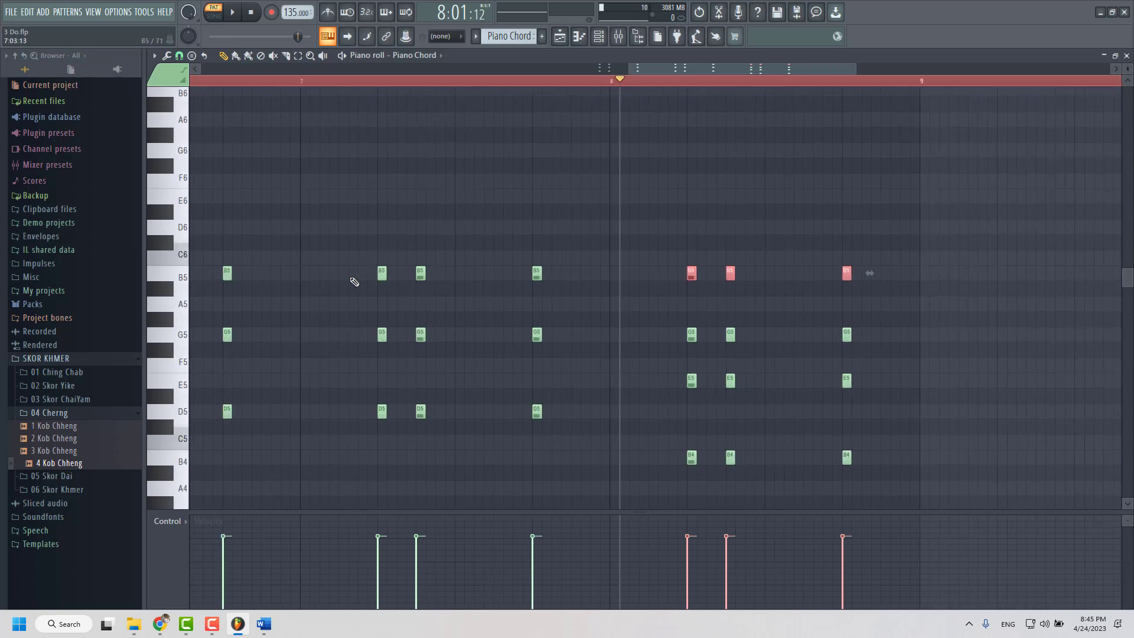
left_click_drag(636, 67, 737, 67)
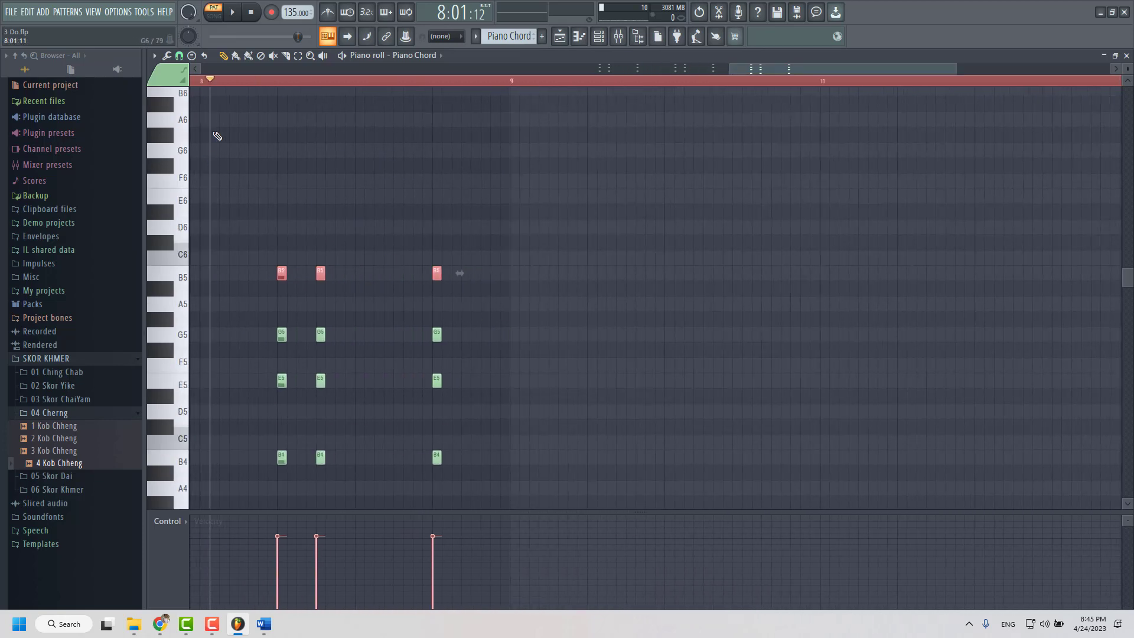
left_click(192, 58)
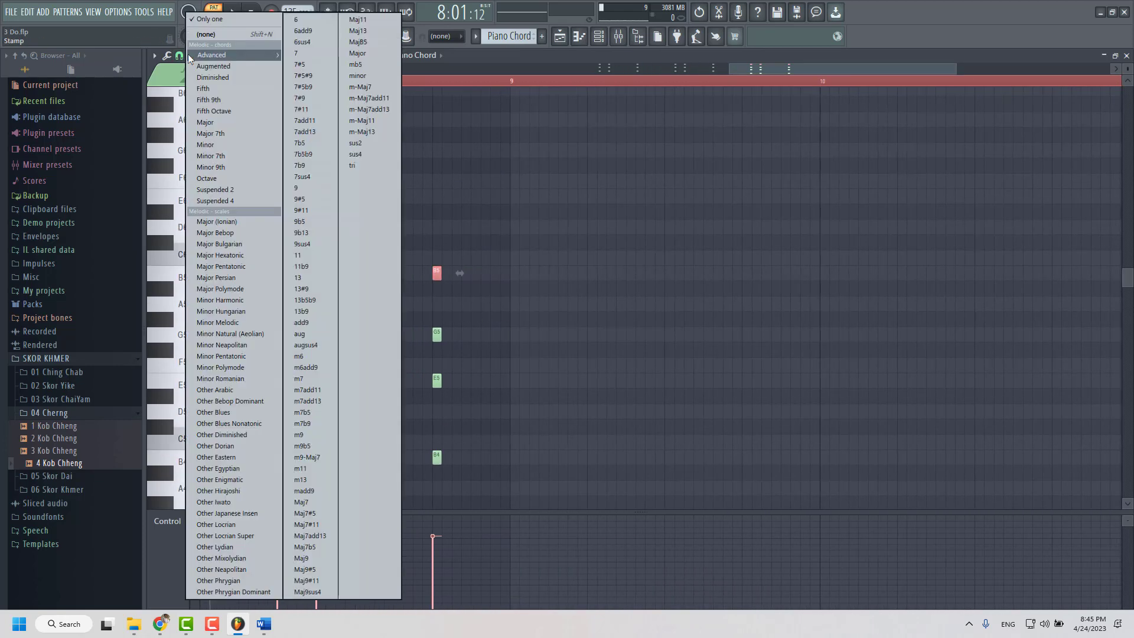
left_click(216, 125)
scroll(325, 449, "up", 1)
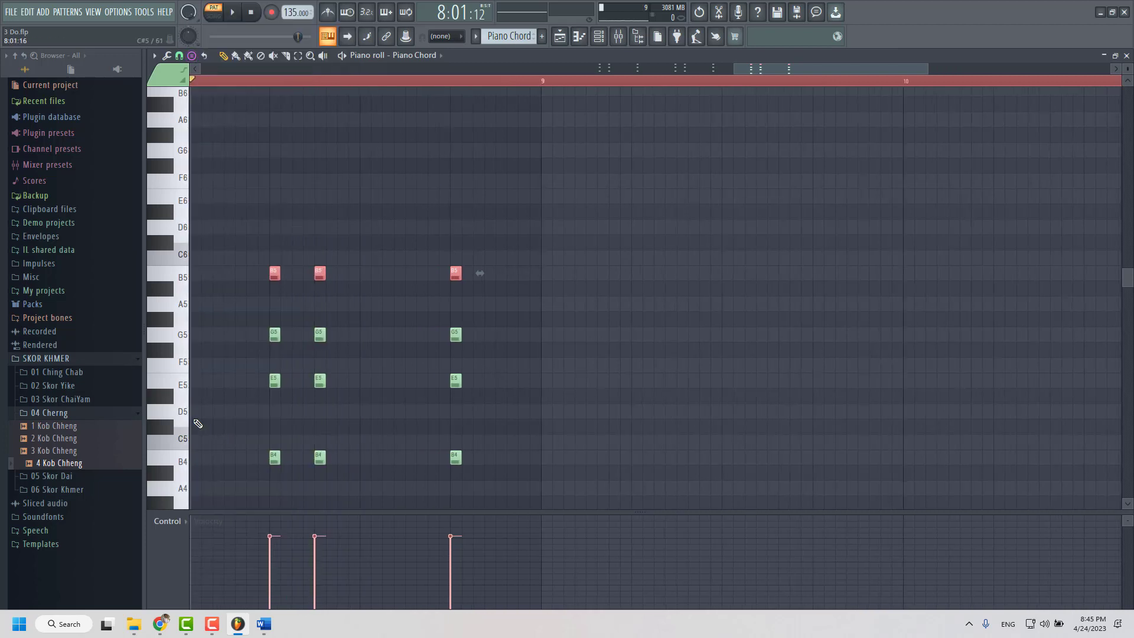
left_click(177, 417)
left_click(549, 413)
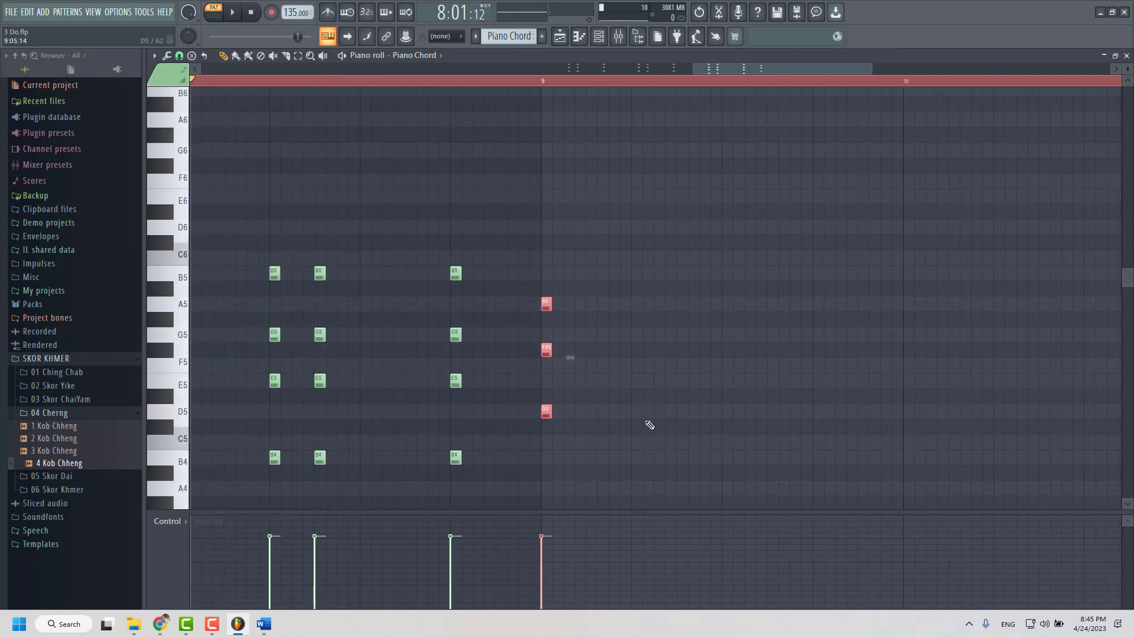
- Move the D major chord from the start of bar 9 to step 5 of the same bar
scroll(591, 437, "up", 1)
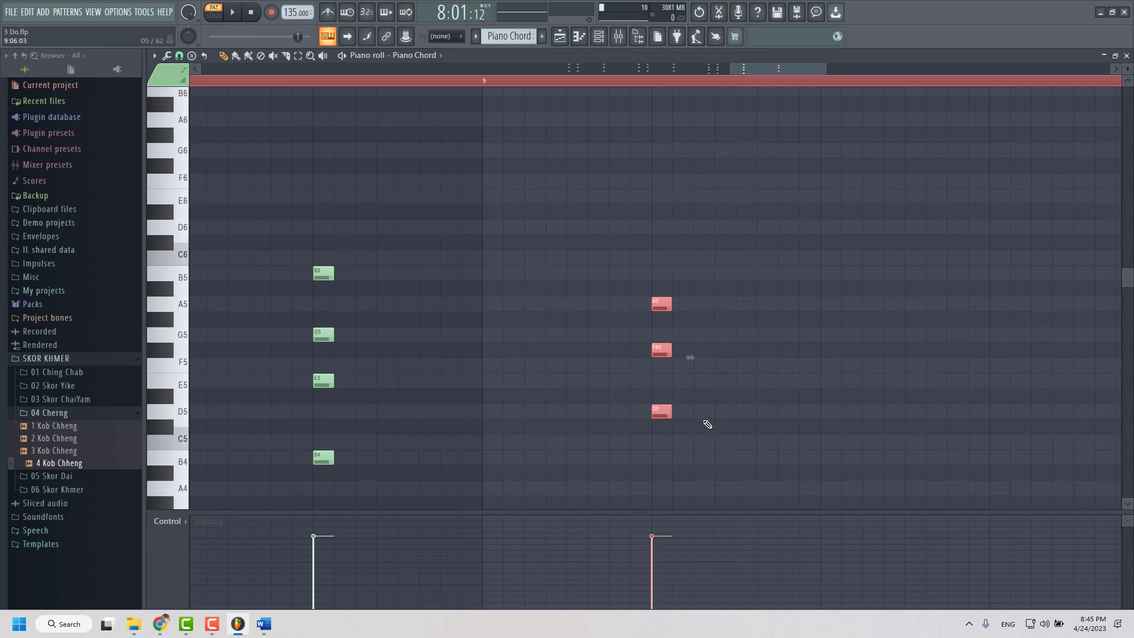
scroll(703, 422, "down", 2)
scroll(681, 423, "down", 3)
scroll(648, 374, "down", 1)
scroll(610, 370, "up", 4)
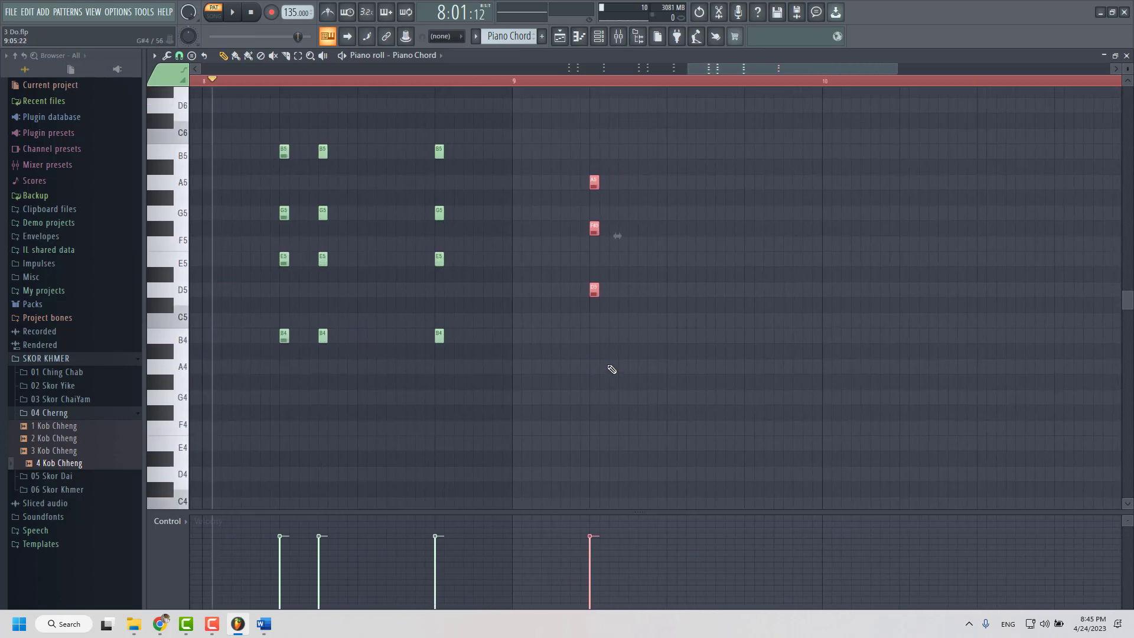
- Play the pattern from the start of bar 8 to check the rhythm leading into bar 9
scroll(620, 370, "down", 2, "ctrl")
key("space")
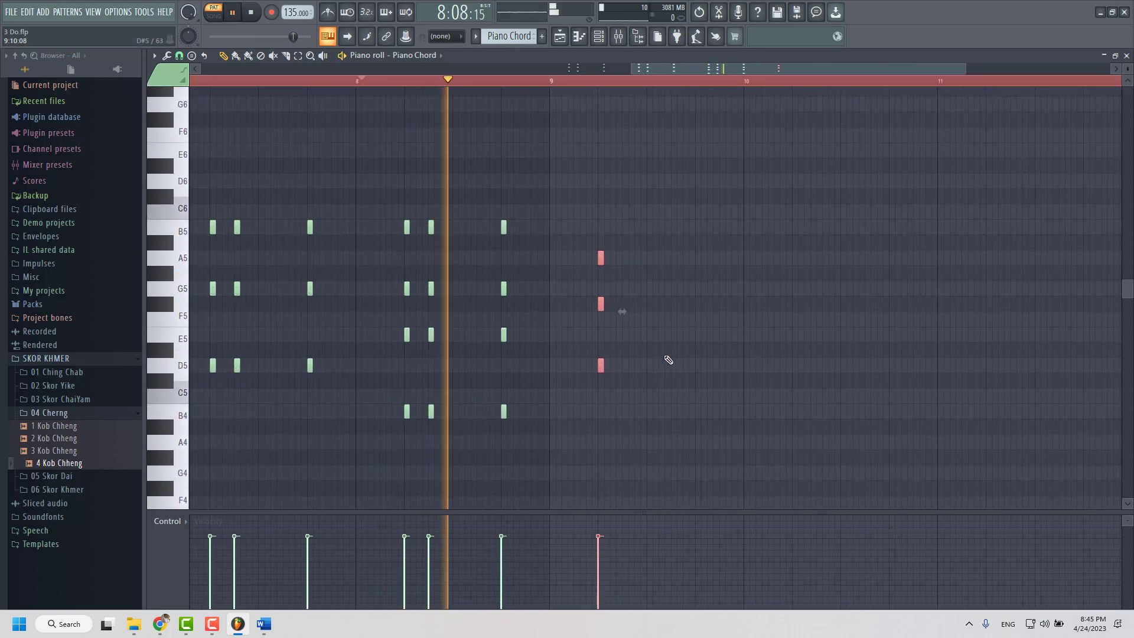
scroll(673, 360, "up", 4, "ctrl")
key("space")
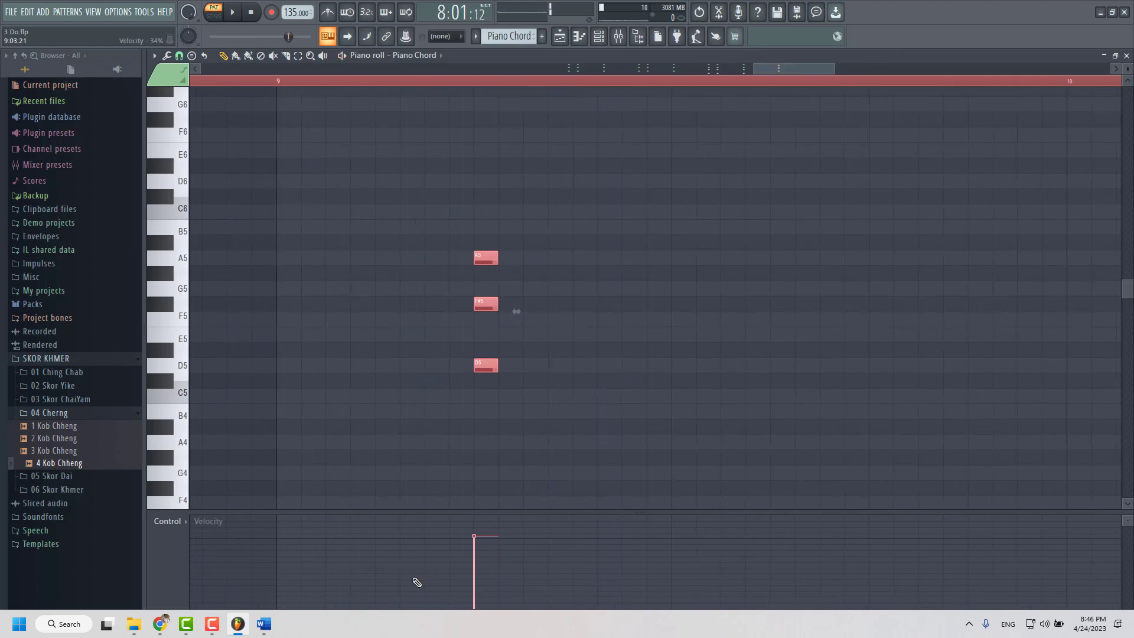
- Review section I of the Word chord sheet again and return to FL Studio's piano roll
left_click(237, 624)
left_click(237, 624)
left_click(263, 624)
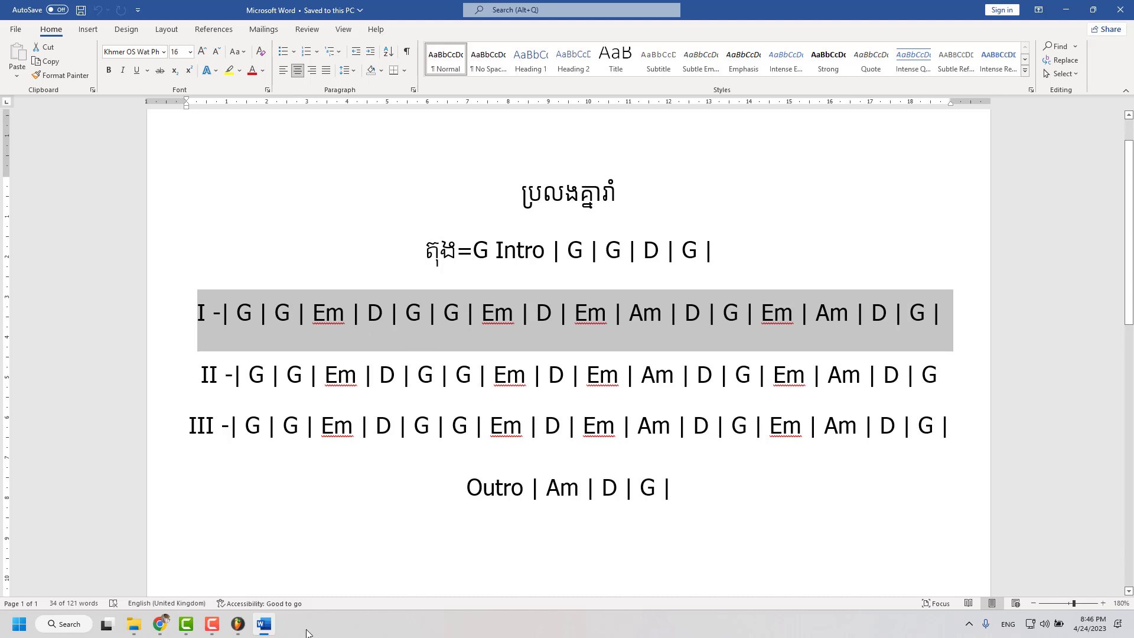
left_click(263, 625)
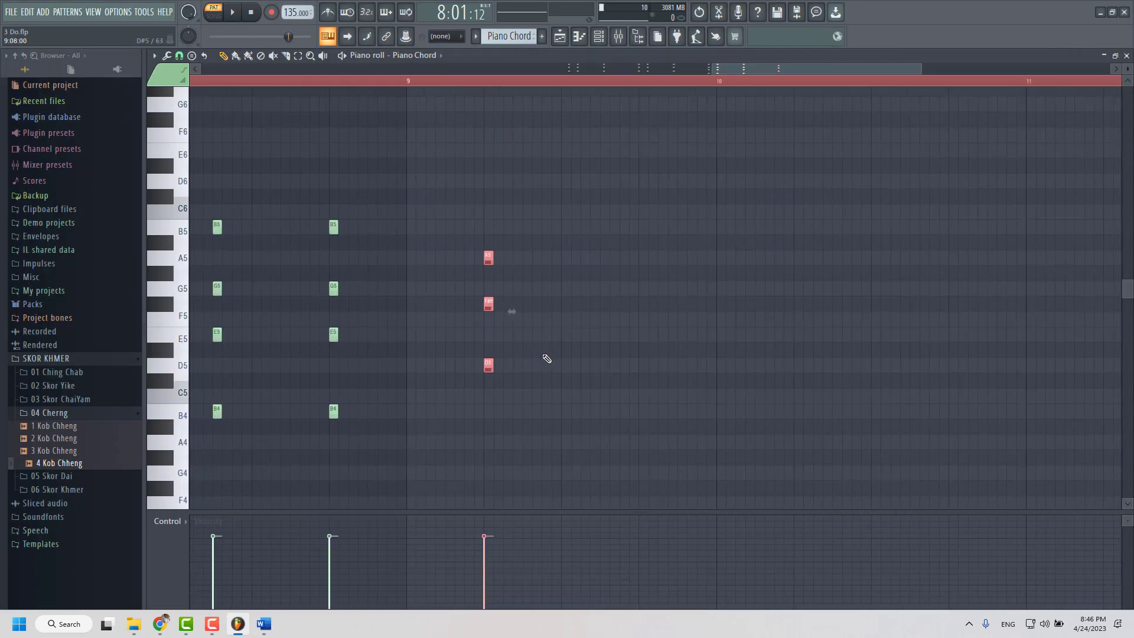
- Copy the D major chord in bar 9 to steps 7 and 13, keeping the original at step 5
scroll(508, 383, "up", 4)
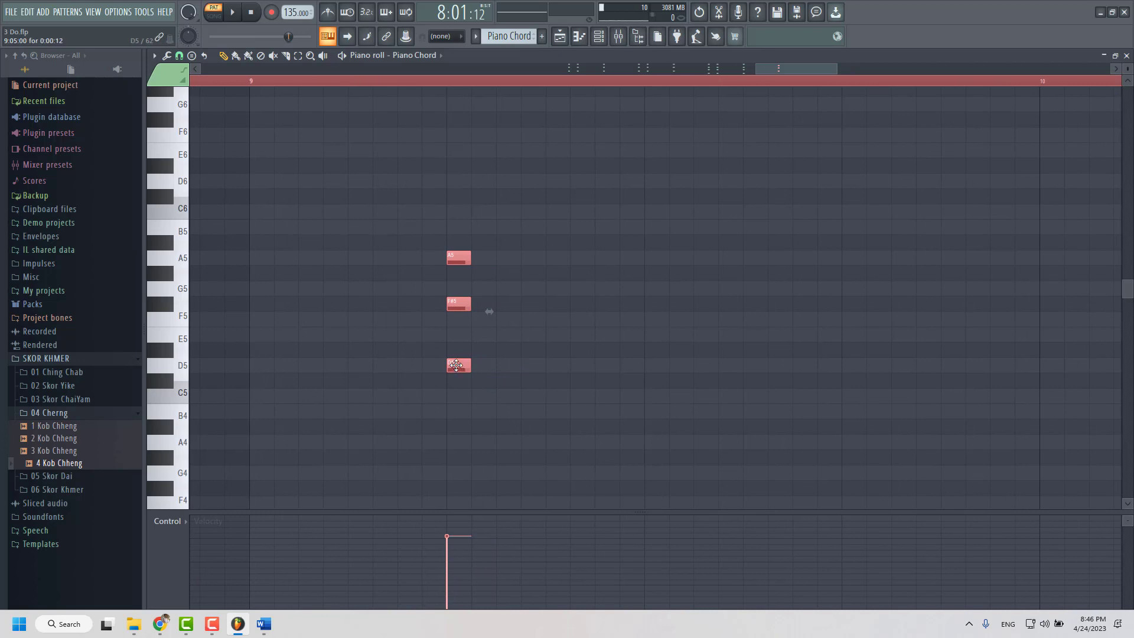
left_click_drag(456, 364, 837, 364)
scroll(591, 307, "down", 5)
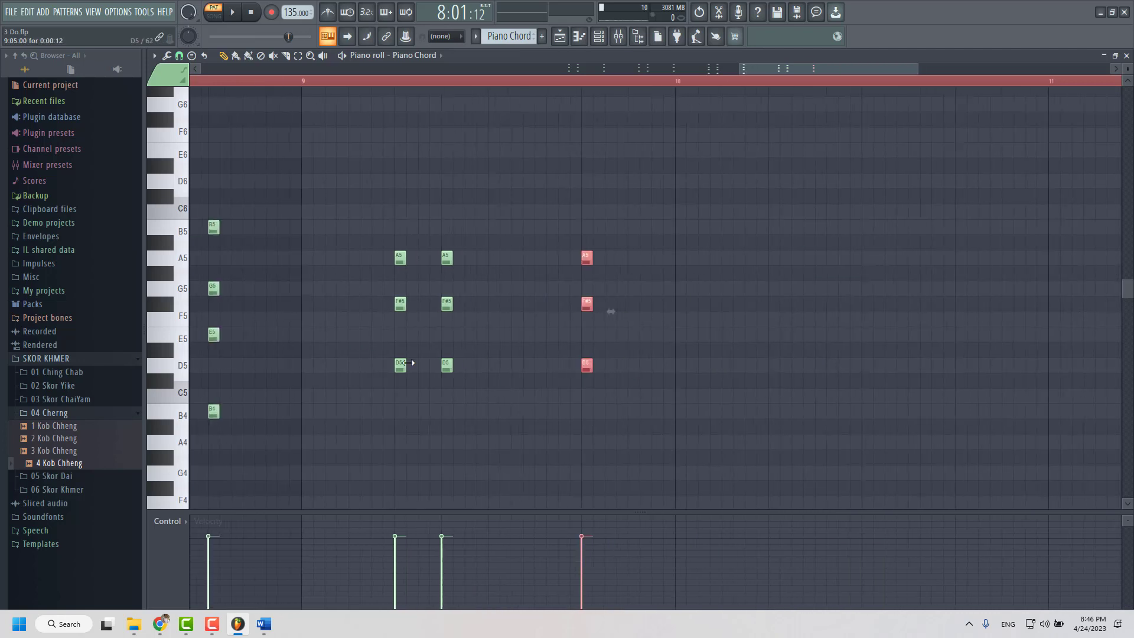
- Examine the notes and spacing of the three D major chords in bar 9 against the E minor chords in bar 8
scroll(529, 325, "up", 5)
scroll(474, 352, "down", 4)
scroll(446, 352, "up", 1)
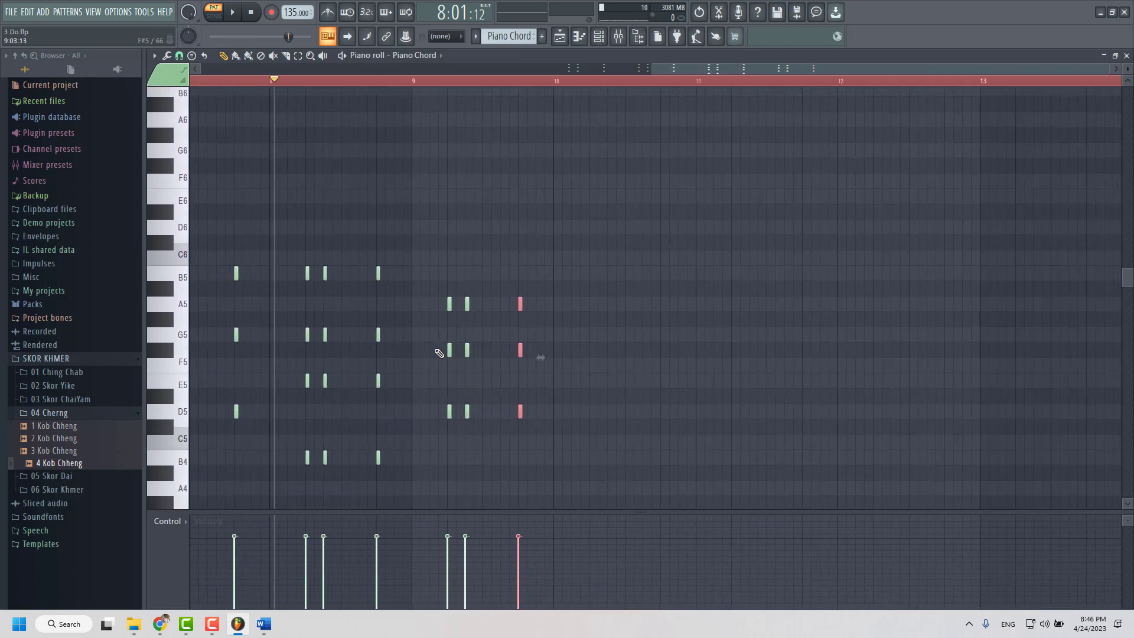
scroll(372, 337, "down", 4)
scroll(455, 325, "up", 2)
scroll(473, 326, "up", 2)
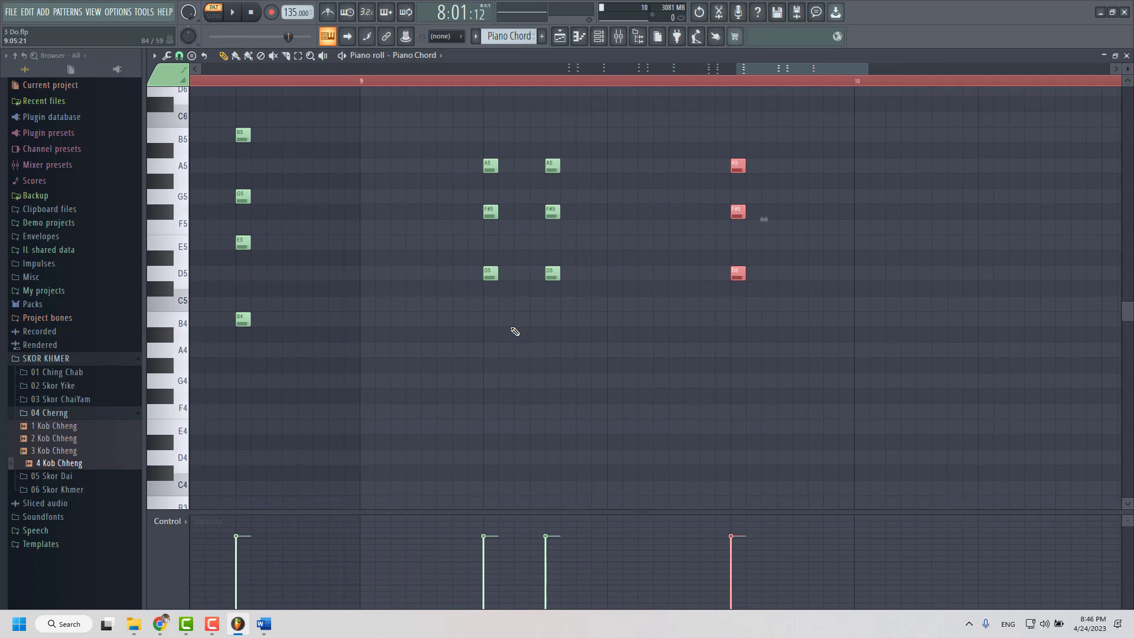
scroll(562, 266, "down", 2)
left_click_drag(747, 70, 749, 218)
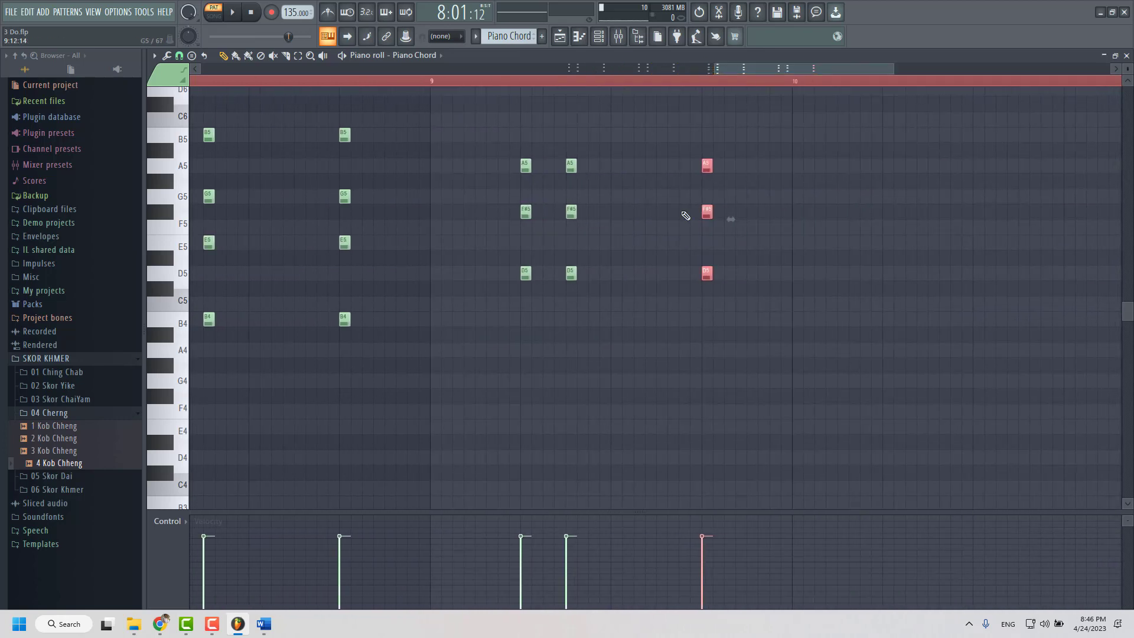
scroll(638, 242, "up", 3)
scroll(527, 336, "down", 5)
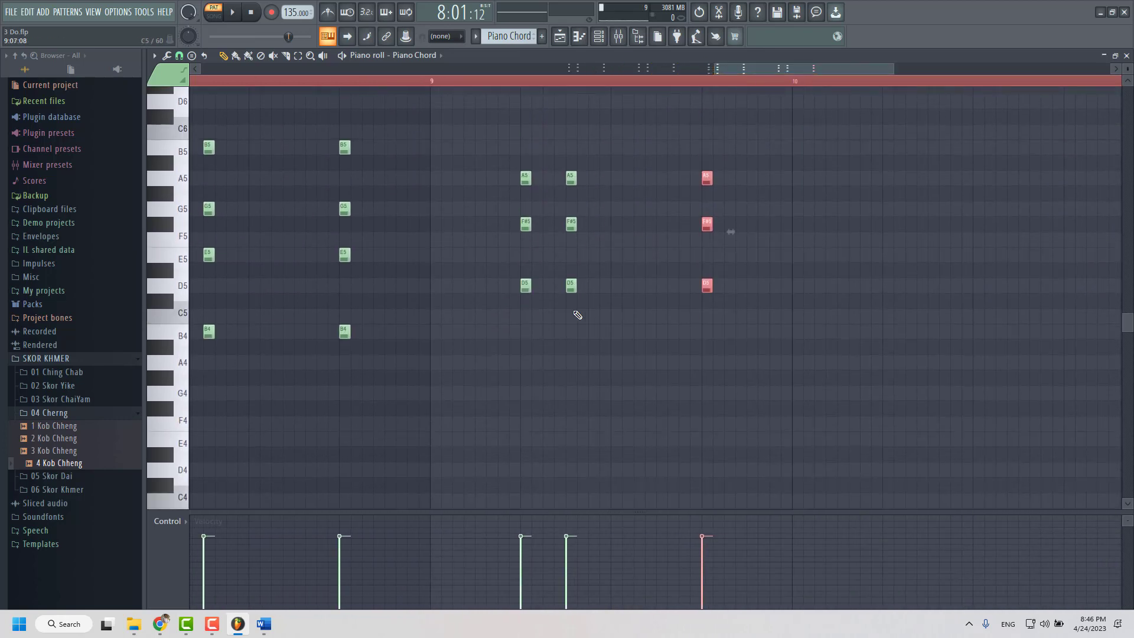
scroll(590, 271, "up", 5)
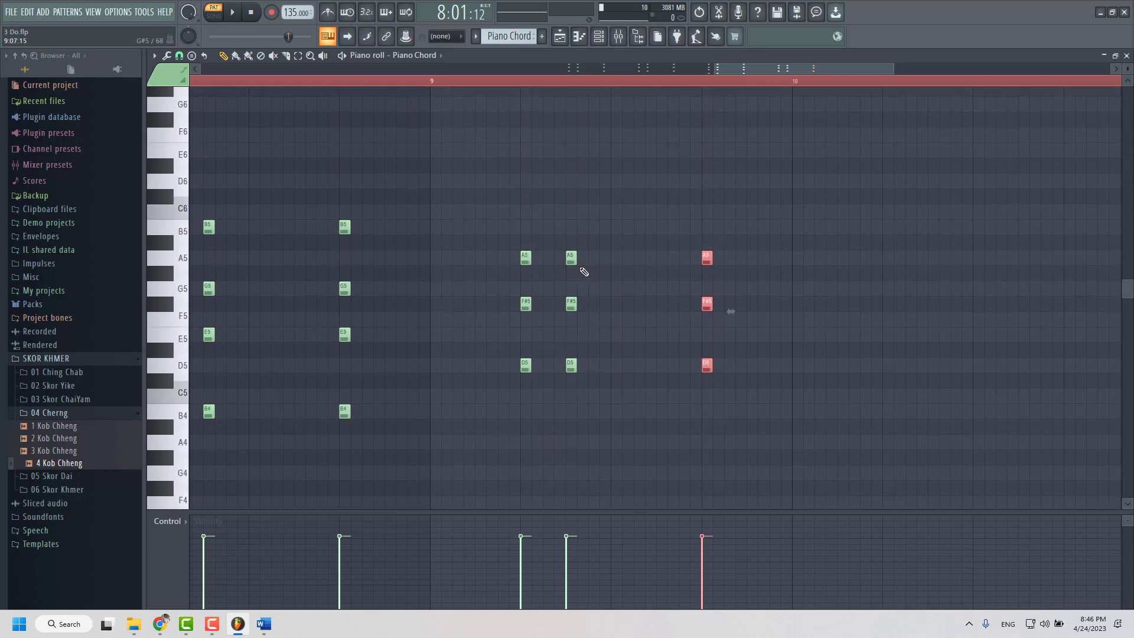
scroll(641, 334, "up", 2)
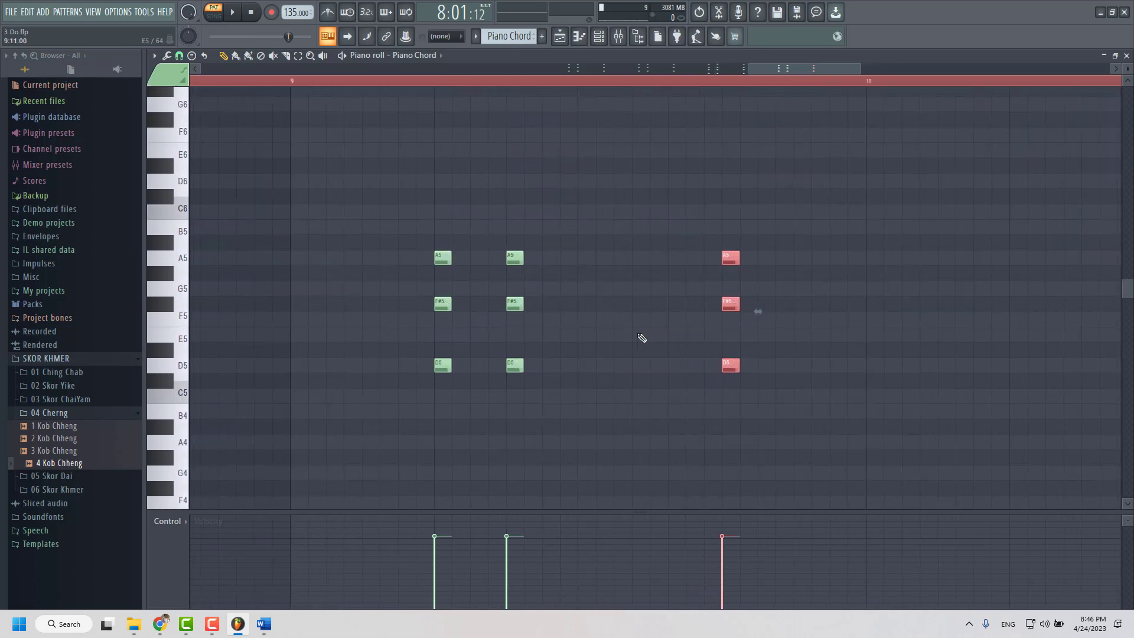
- Briefly play the pattern from bar 8 and stop it
scroll(459, 313, "down", 2)
key("space")
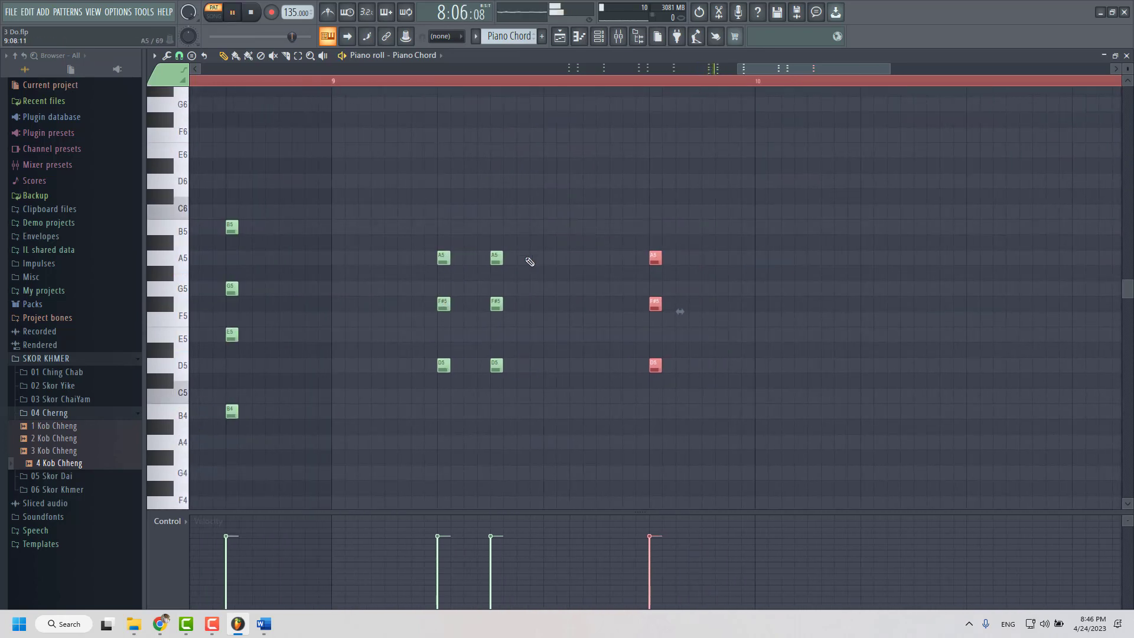
scroll(496, 249, "down", 2)
key("space")
- Set the playhead to bar 5, step 9, and play the pattern to check the chord progression into bar 9
left_click_drag(813, 74, 689, 76)
scroll(514, 119, "down", 3)
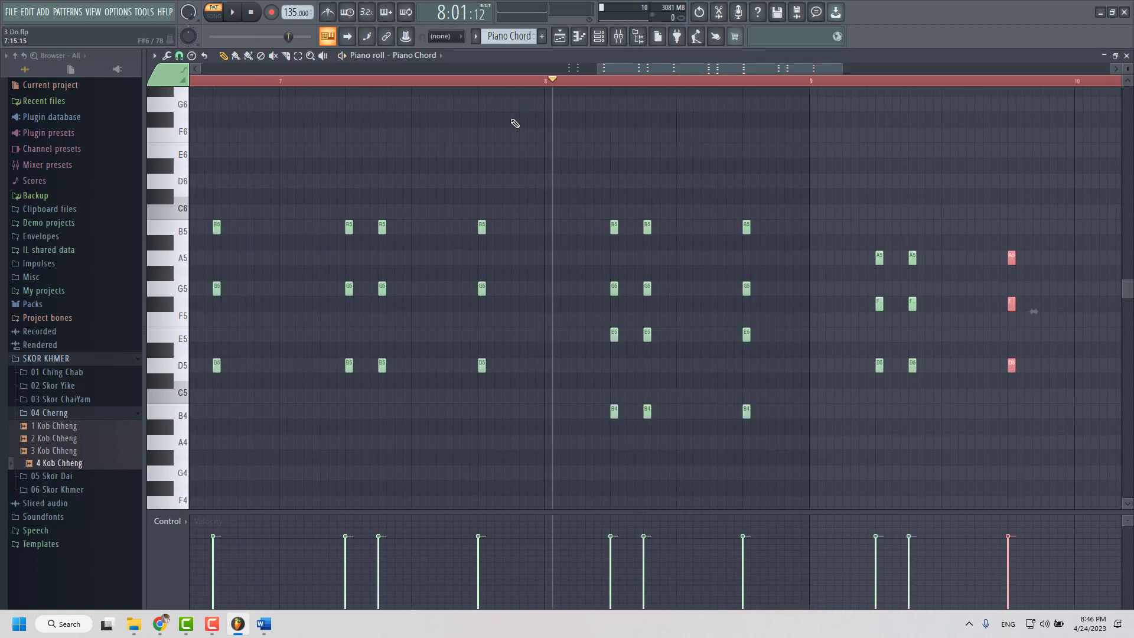
left_click(202, 84)
key("space")
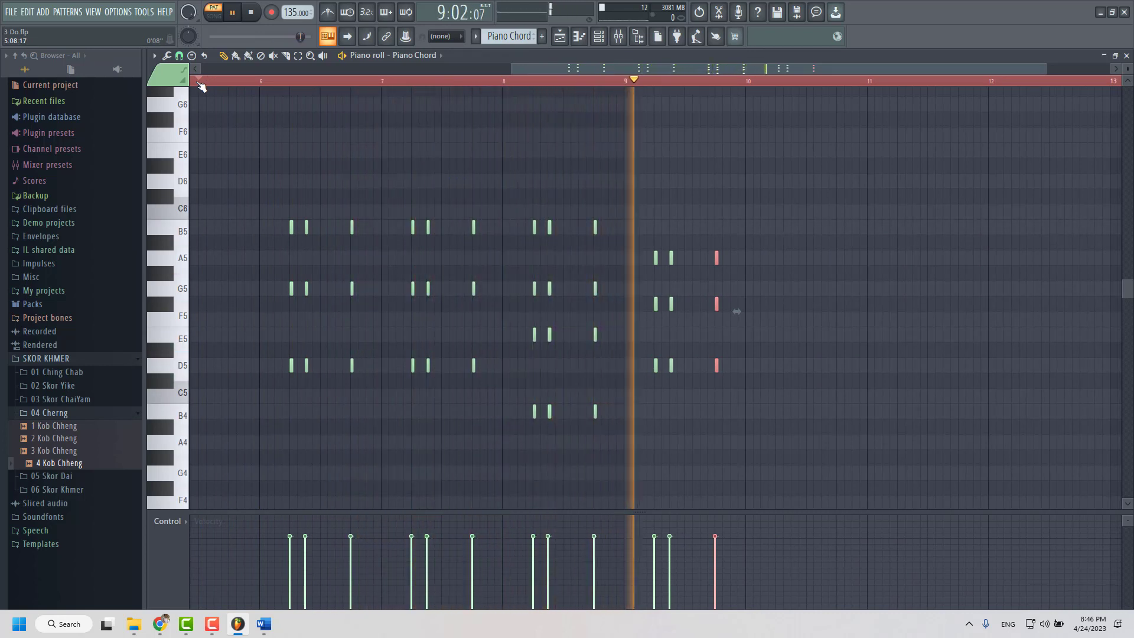
key("space")
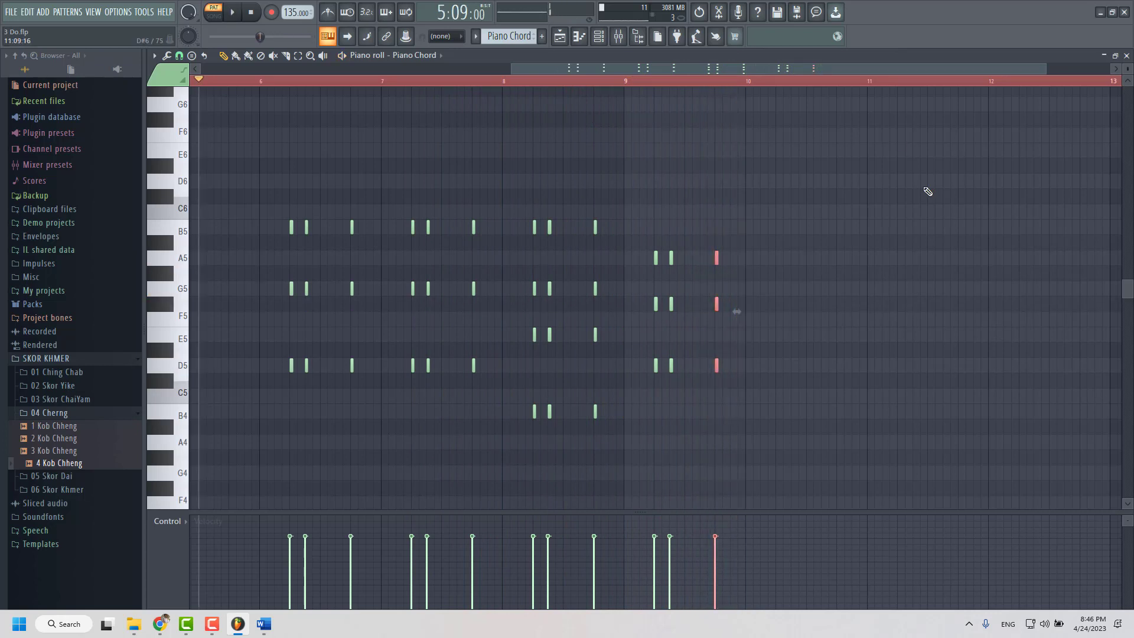
- Examine the placement and spacing of the chord hits in bars 6 to 9
scroll(726, 314, "up", 4)
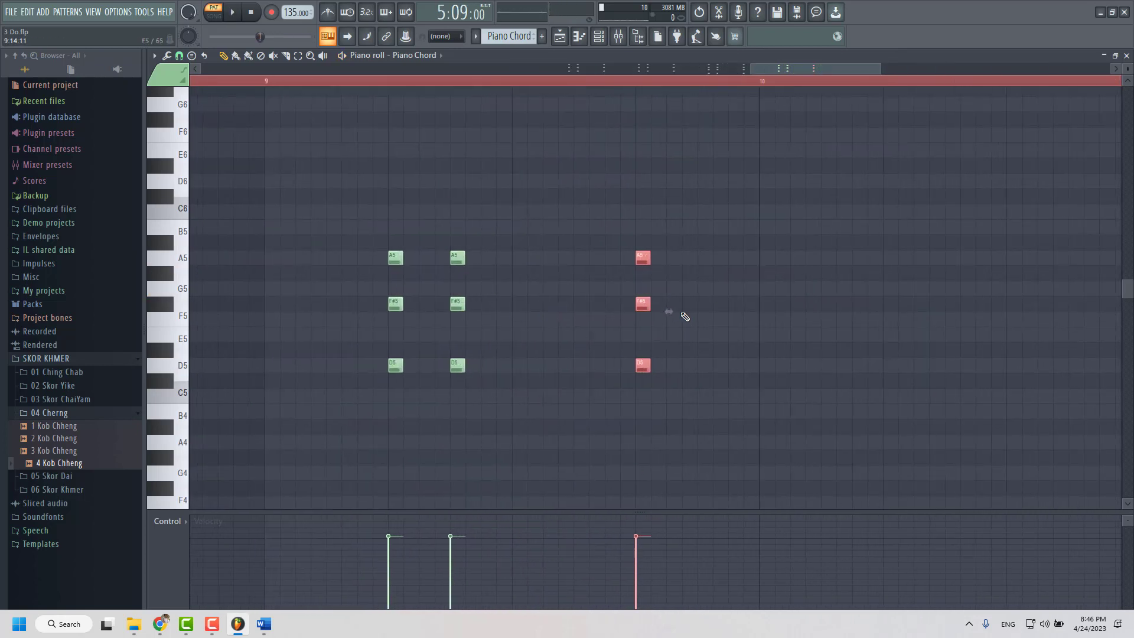
scroll(390, 423, "down", 2)
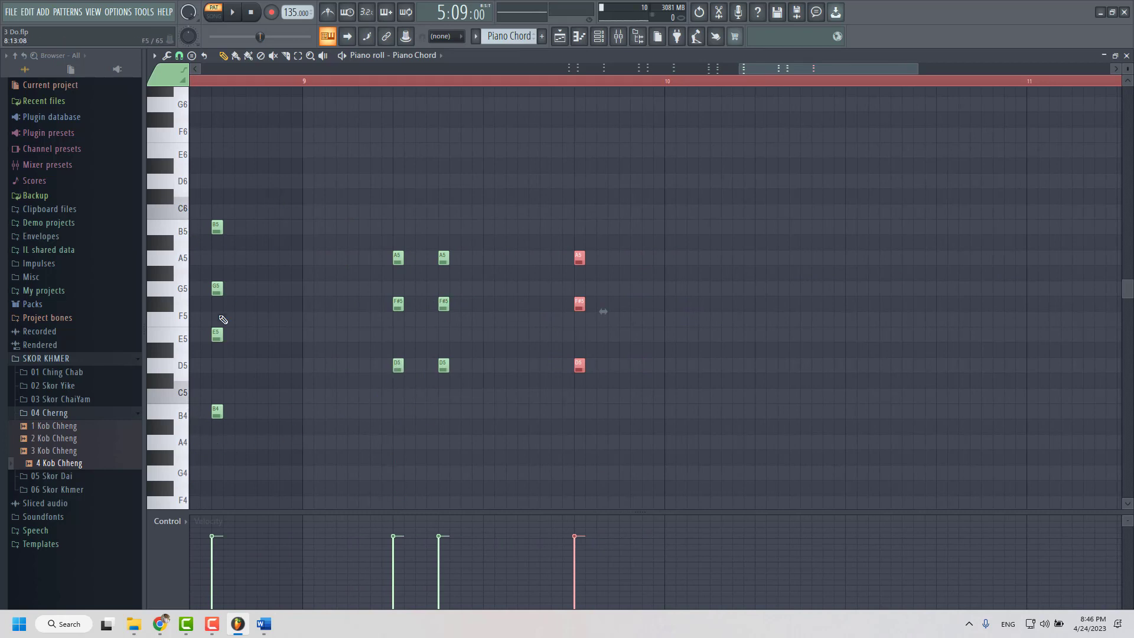
scroll(532, 304, "down", 2)
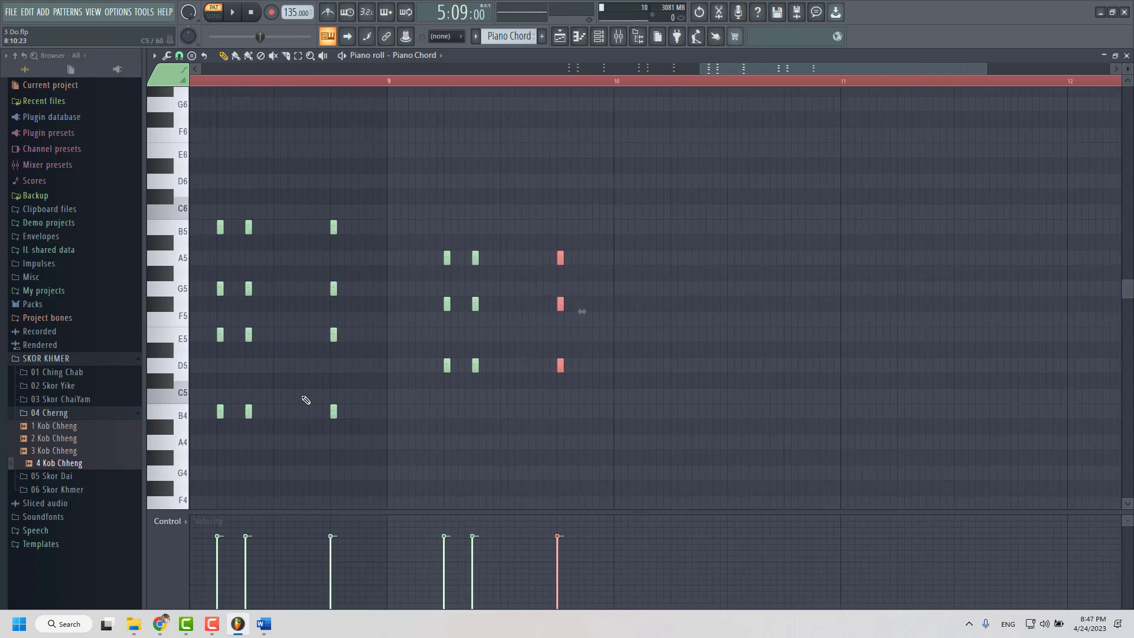
scroll(587, 383, "down", 4)
scroll(583, 321, "up", 3)
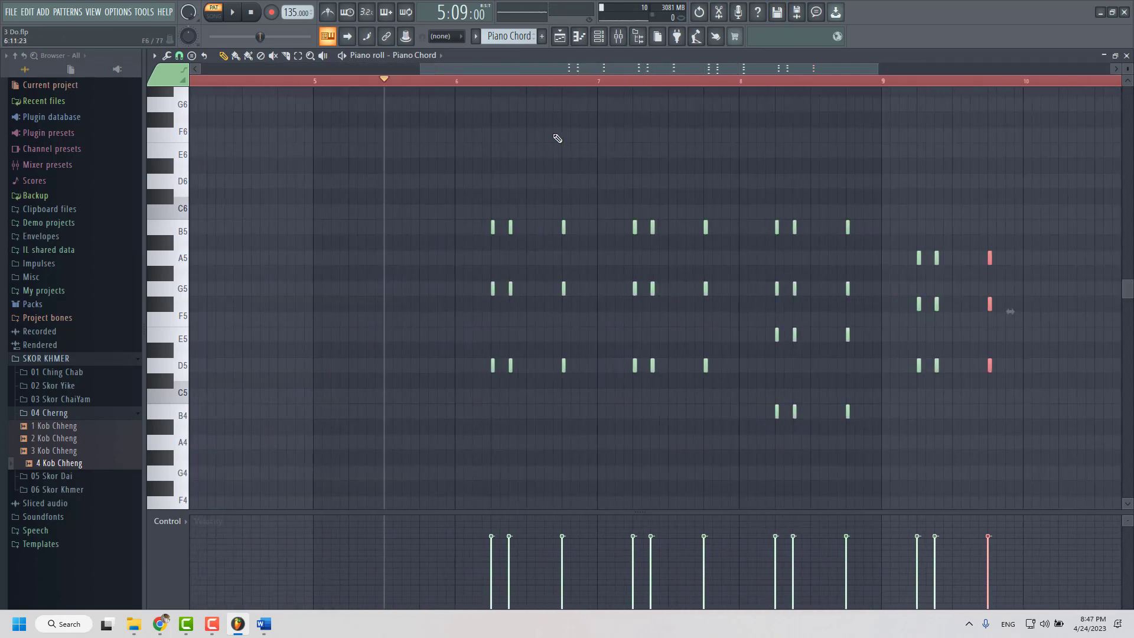
left_click_drag(548, 84, 316, 84)
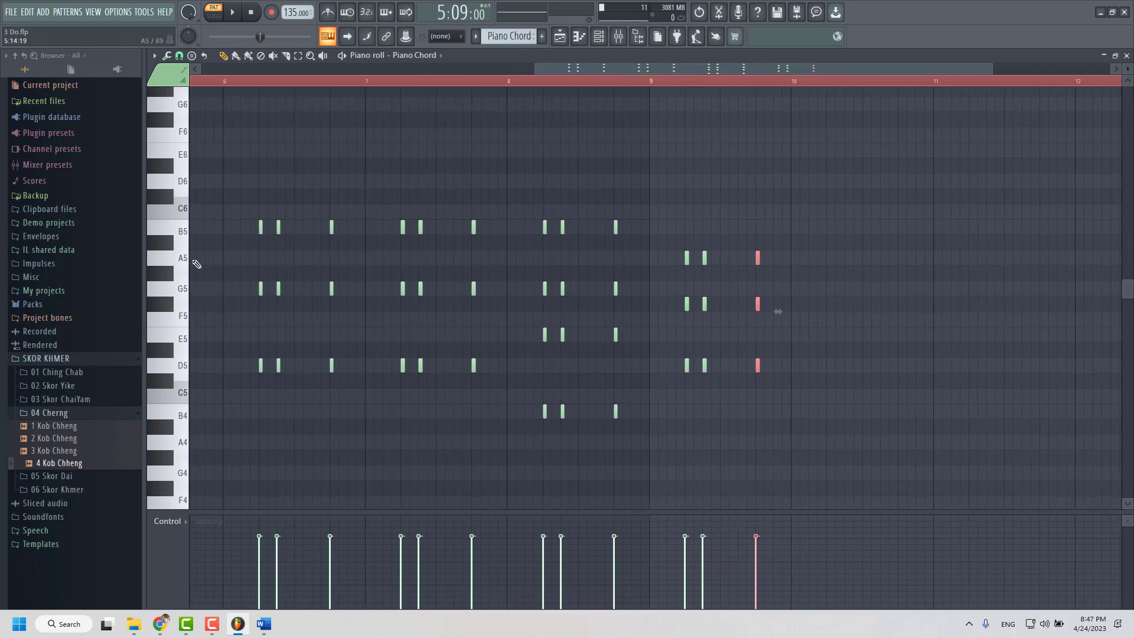
- Check the Word chord sheet and copy all chords from bars 6–9 to bars 10–13, starting at step 5 of bar 10
left_click_drag(235, 154, 842, 474)
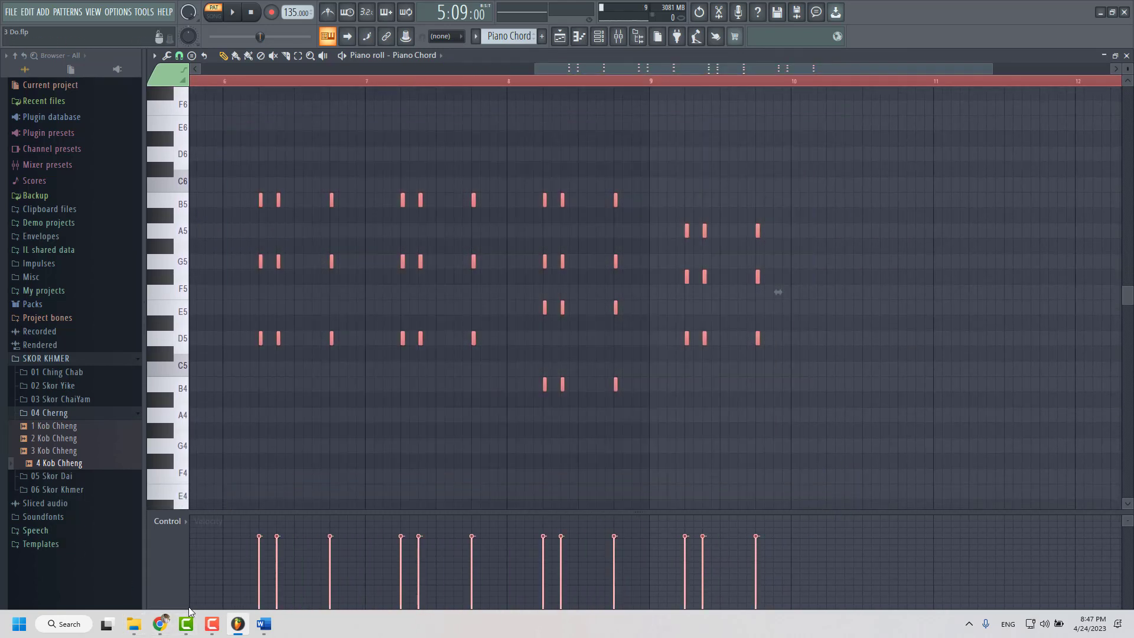
left_click(264, 624)
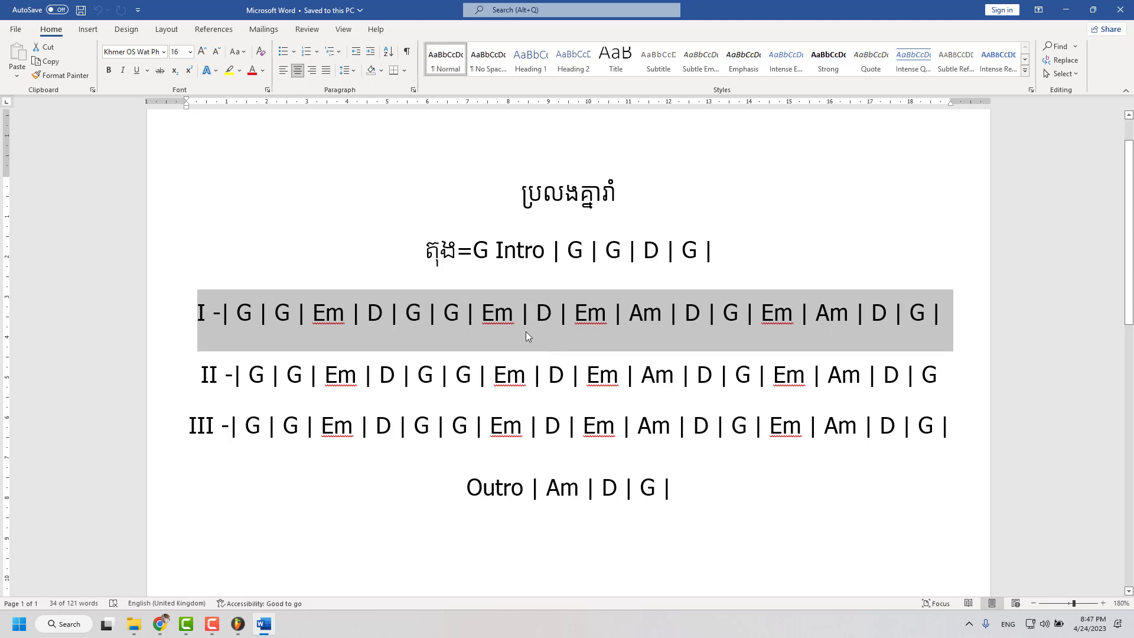
left_click(238, 623)
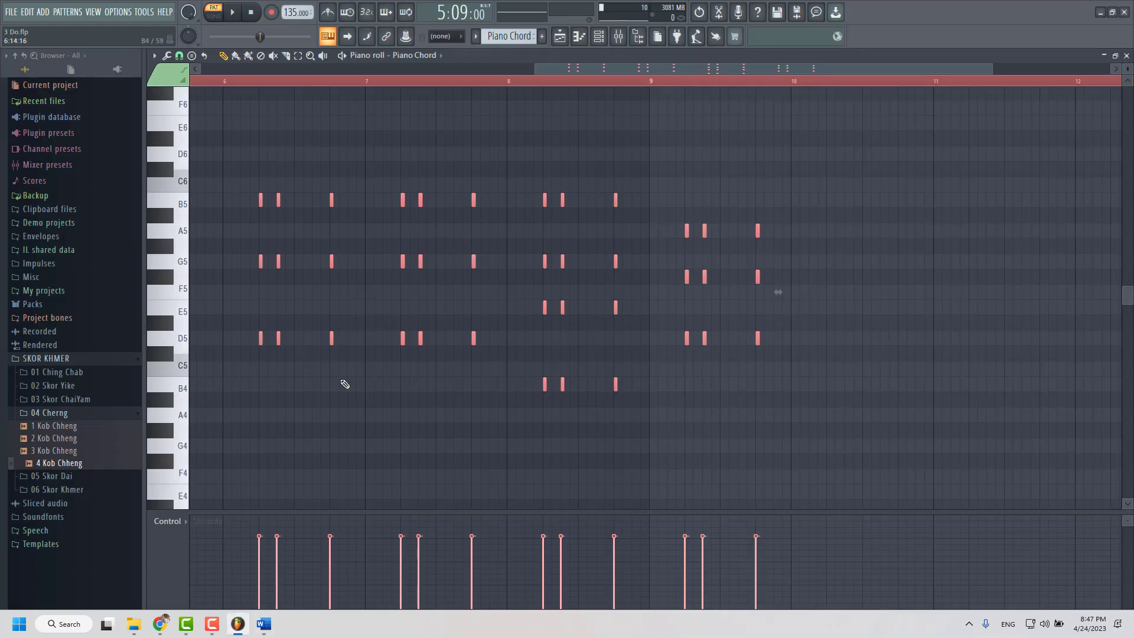
left_click_drag(260, 339, 810, 335)
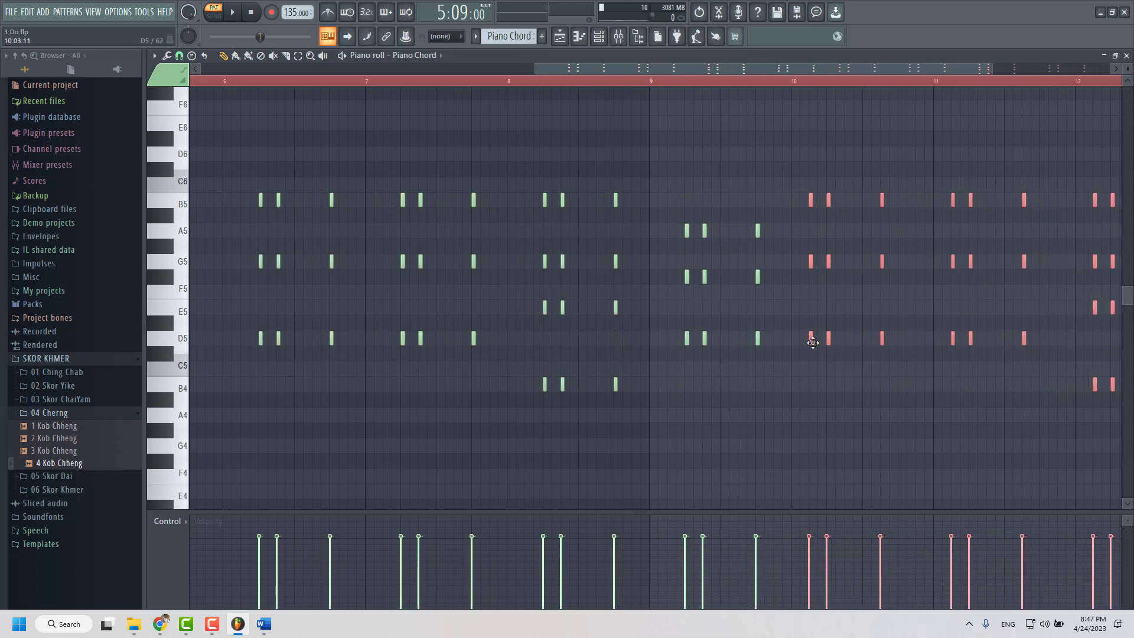
scroll(431, 324, "down", 3)
scroll(825, 303, "up", 3)
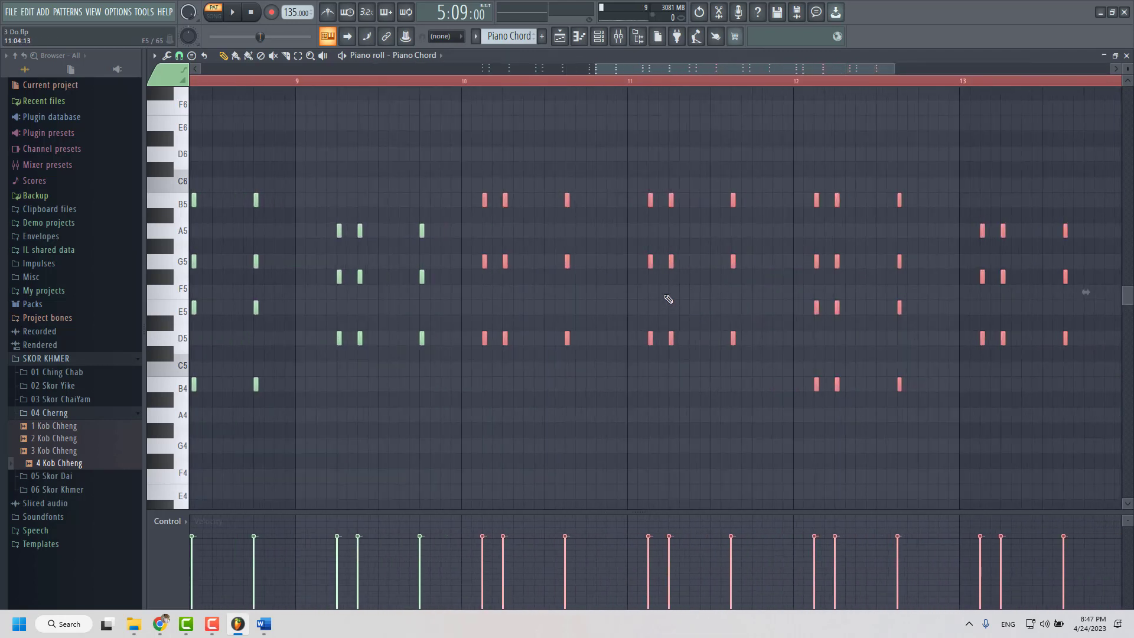
scroll(469, 331, "up", 2)
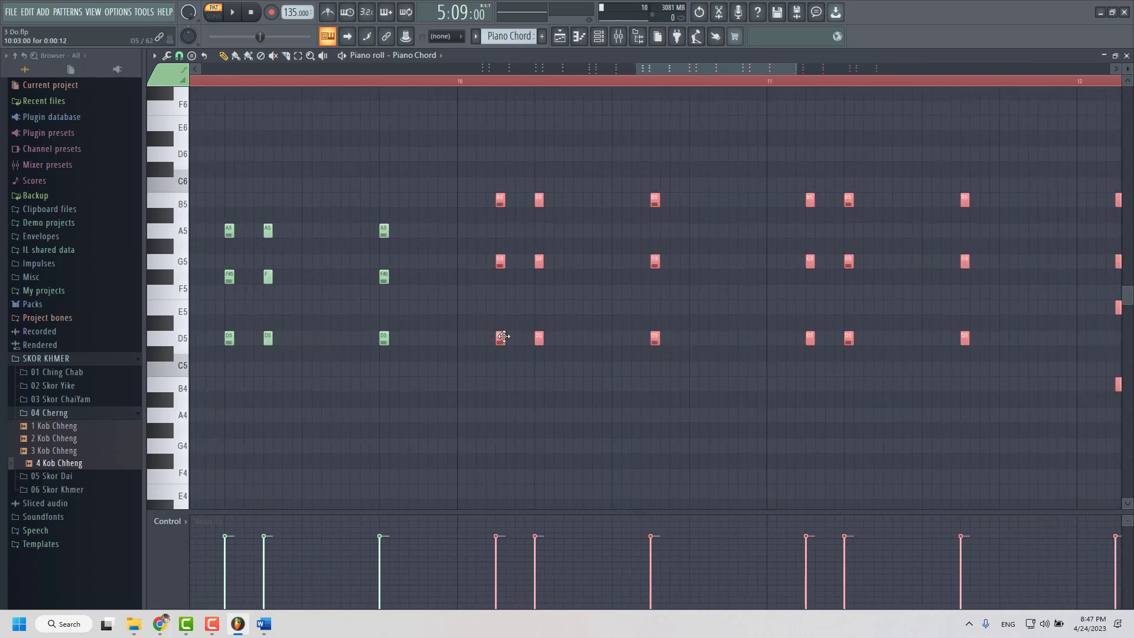
left_click_drag(536, 338, 577, 335)
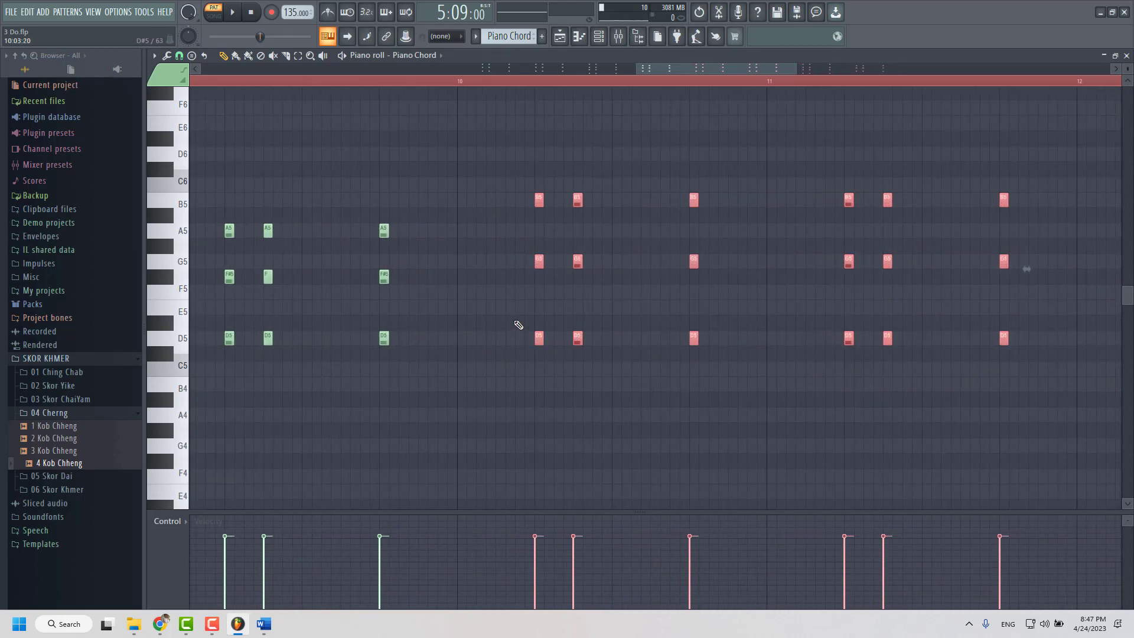
- Play the pattern from bar 5, step 9, into bar 10 to check the chord progression, and stop it
scroll(511, 345, "down", 2)
scroll(512, 345, "down", 3)
key("space")
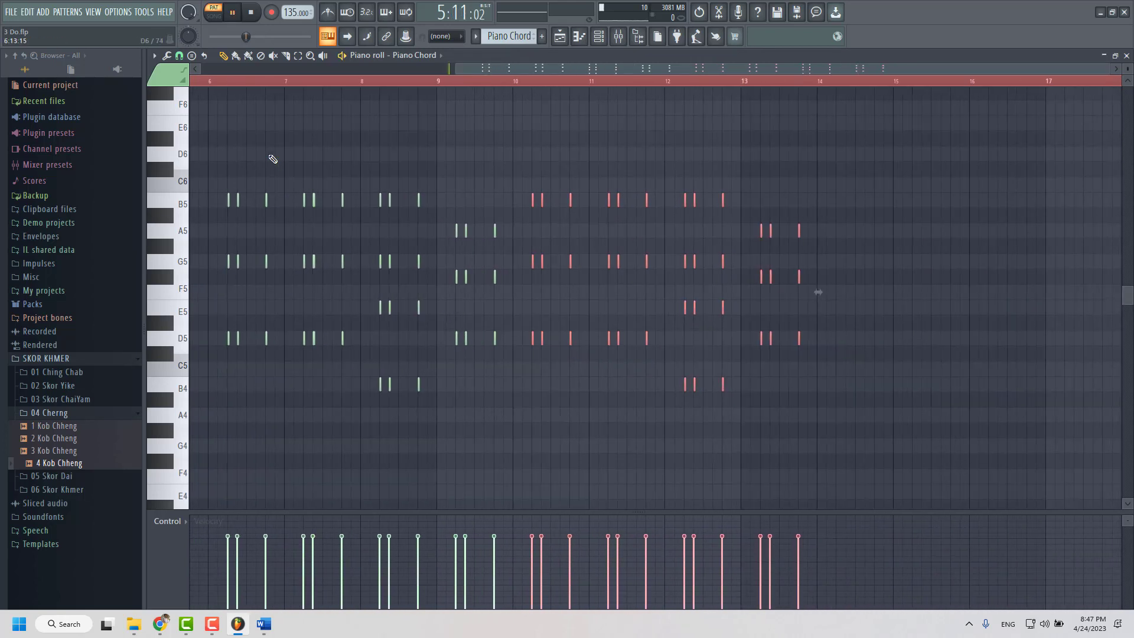
scroll(591, 237, "up", 2)
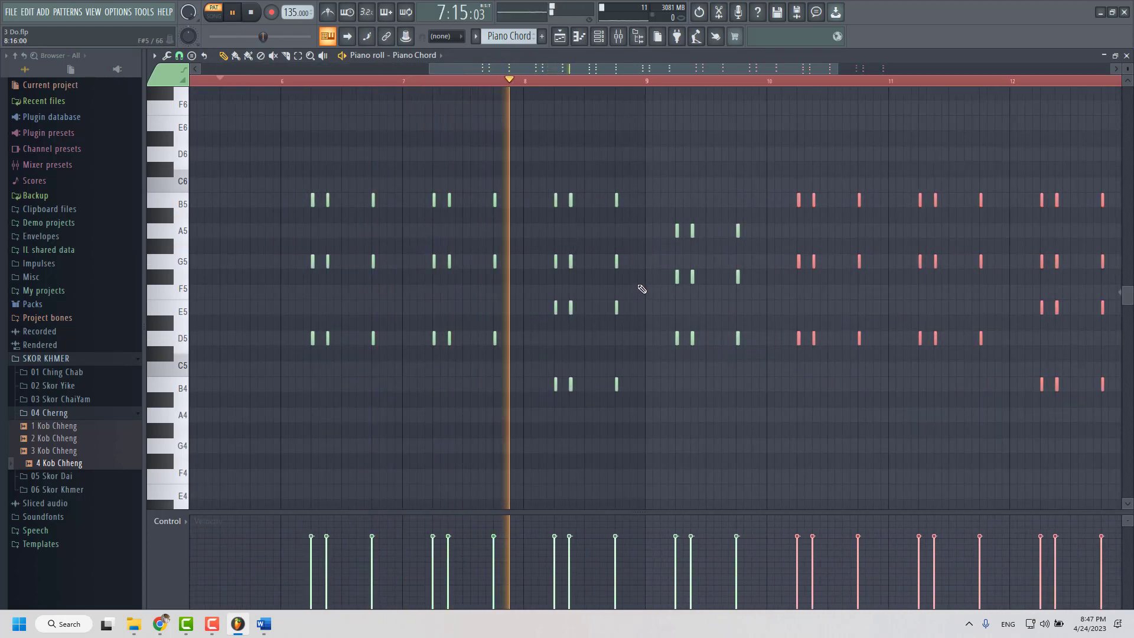
scroll(872, 292, "down", 3)
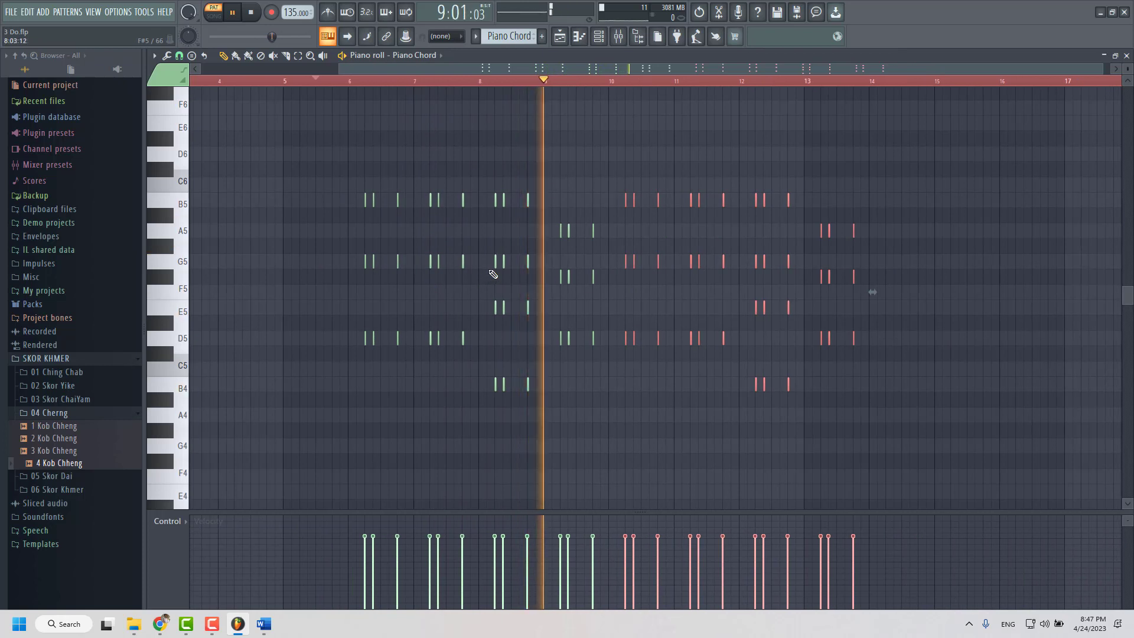
scroll(705, 293, "up", 3)
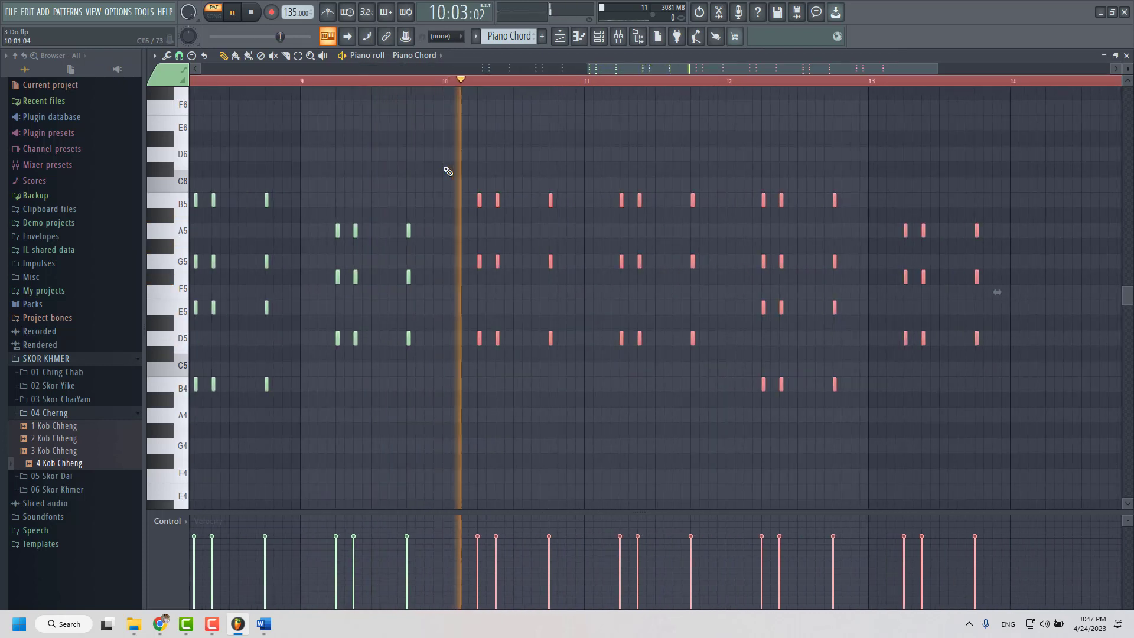
key("space")
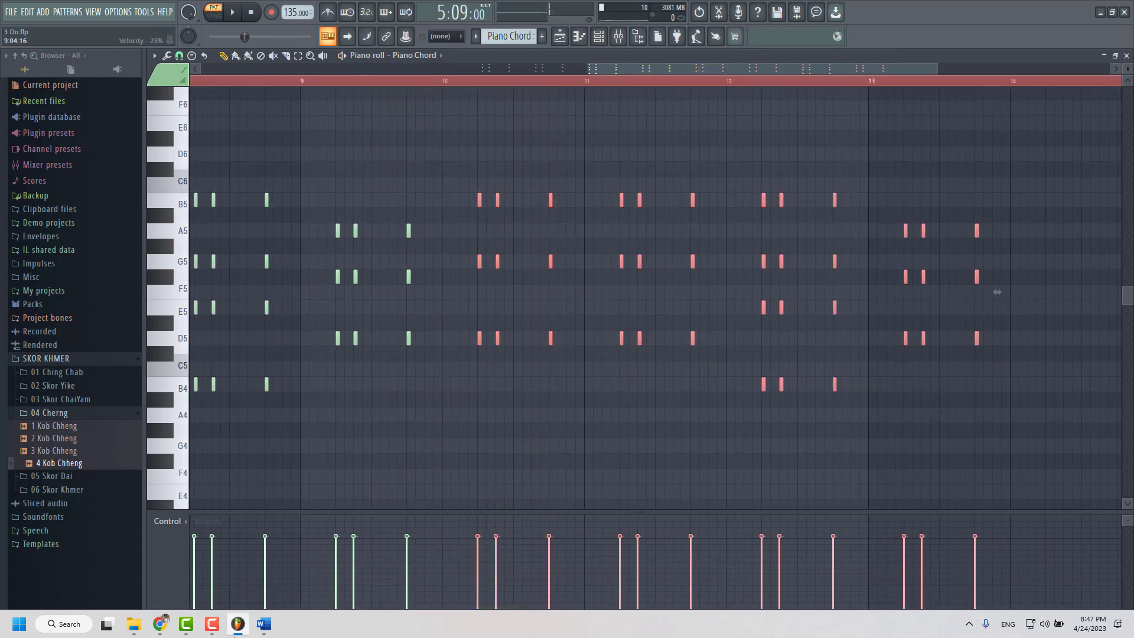
- Switch to the Word chord sheet to read the verse I progression after its second Em and D, and return to FL Studio
left_click(264, 623)
triple_click(480, 328)
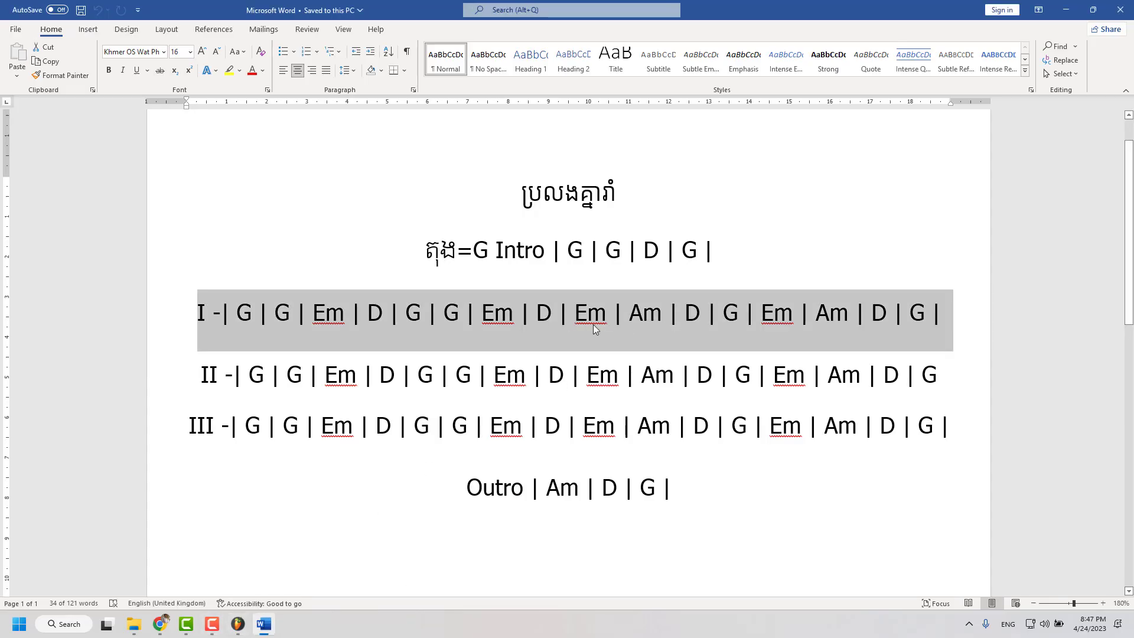
mouse_move(239, 625)
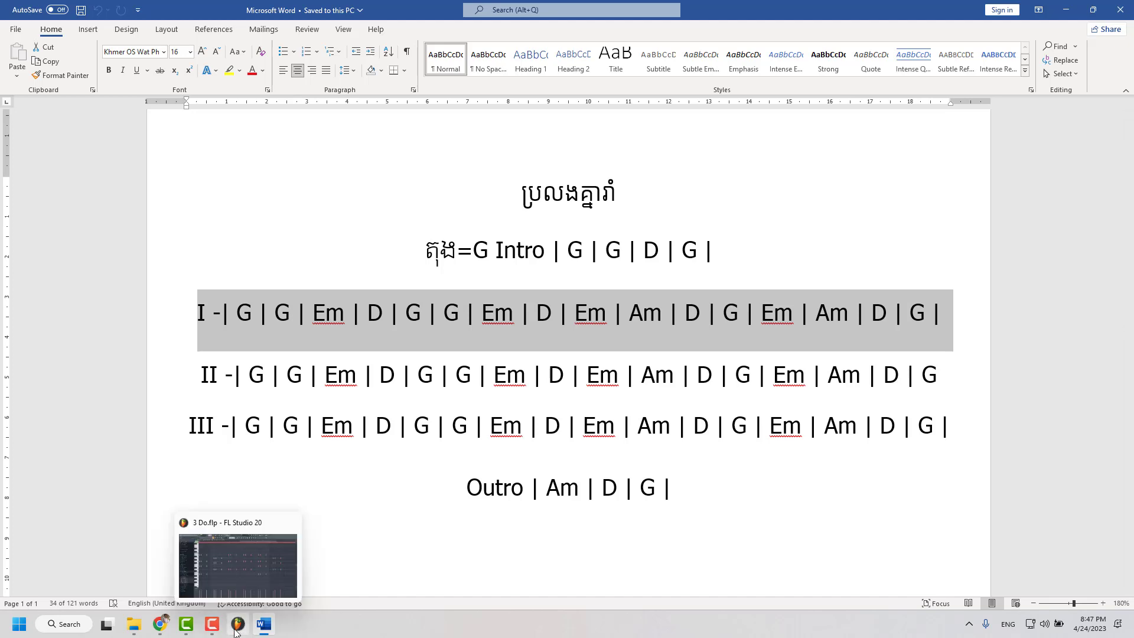
left_click(260, 598)
- Copy the three E minor chords from bar 8 to bar 14, starting at step 5
scroll(404, 307, "down", 2)
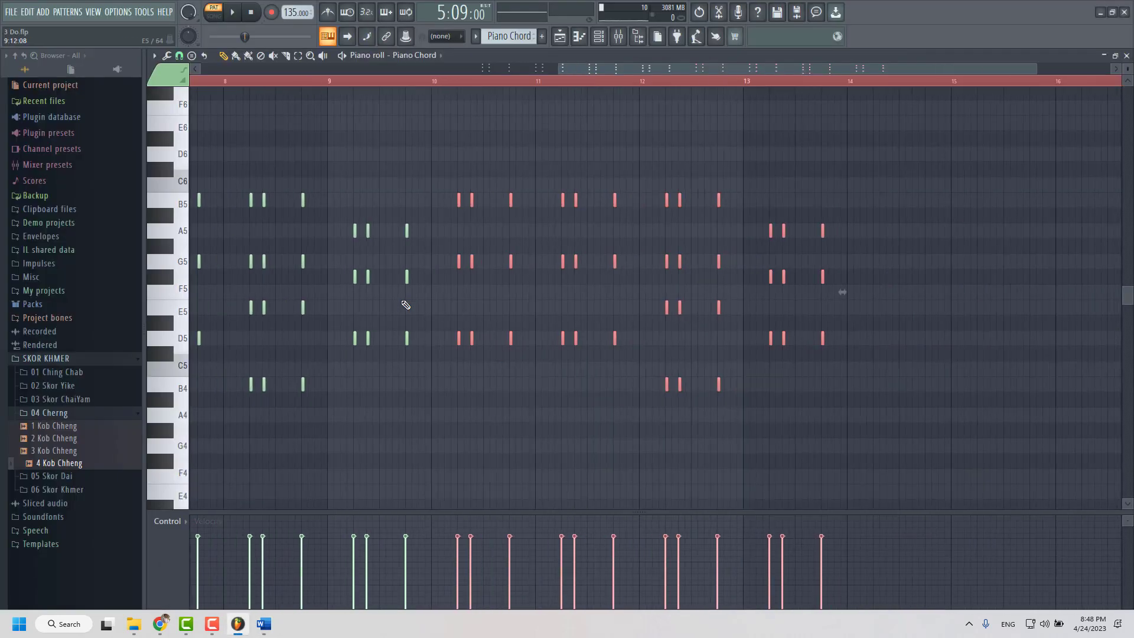
scroll(626, 85, "left", 1)
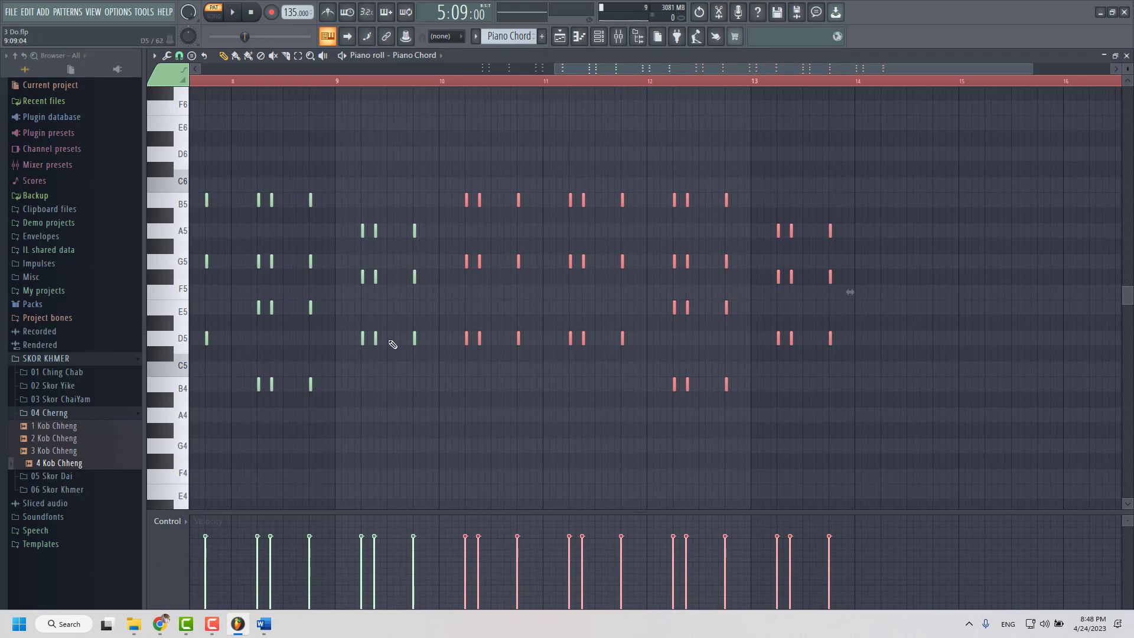
scroll(299, 329, "up", 1)
scroll(406, 357, "up", 1)
scroll(259, 362, "up", 1)
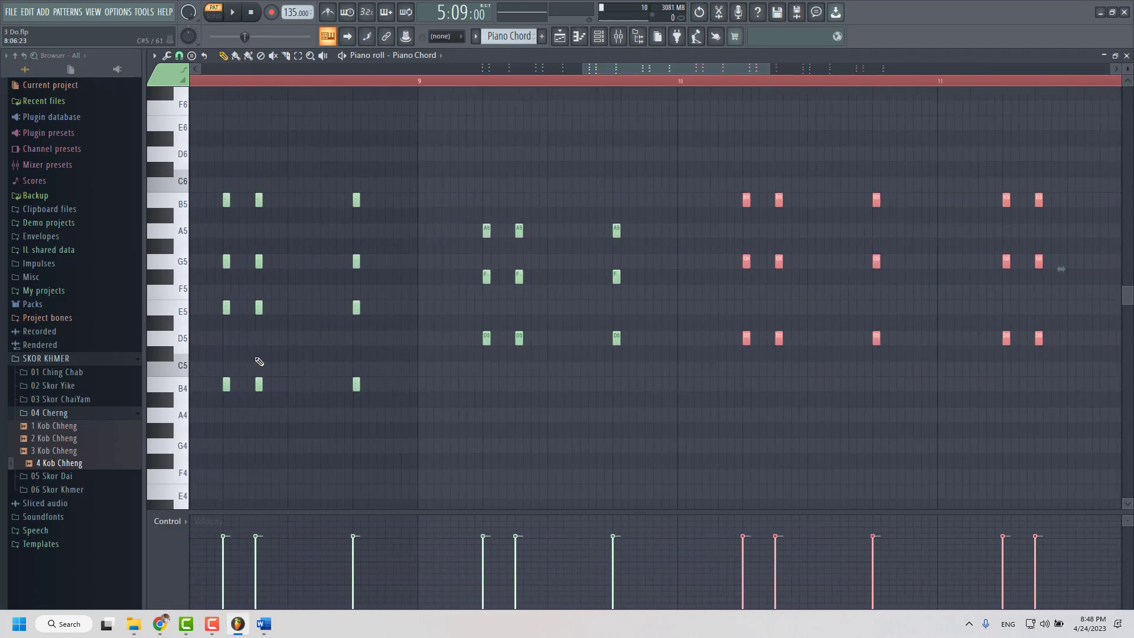
scroll(260, 362, "up", 2)
left_click_drag(213, 176, 537, 473)
scroll(375, 438, "down", 3)
scroll(269, 423, "down", 1)
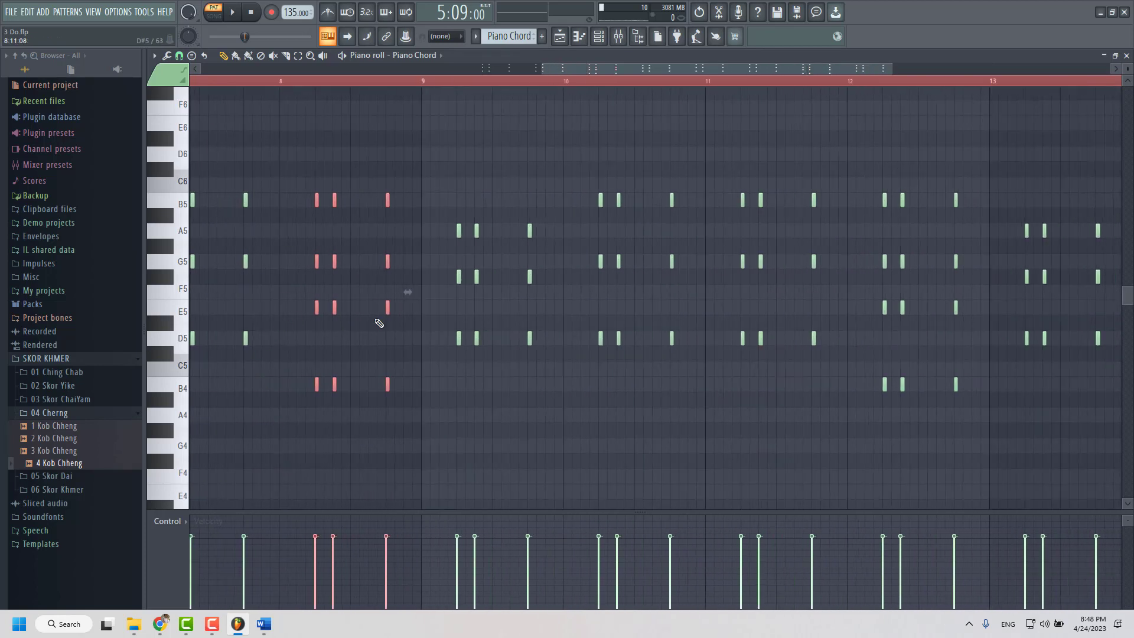
scroll(376, 338, "down", 2)
left_click_drag(316, 307, 939, 307)
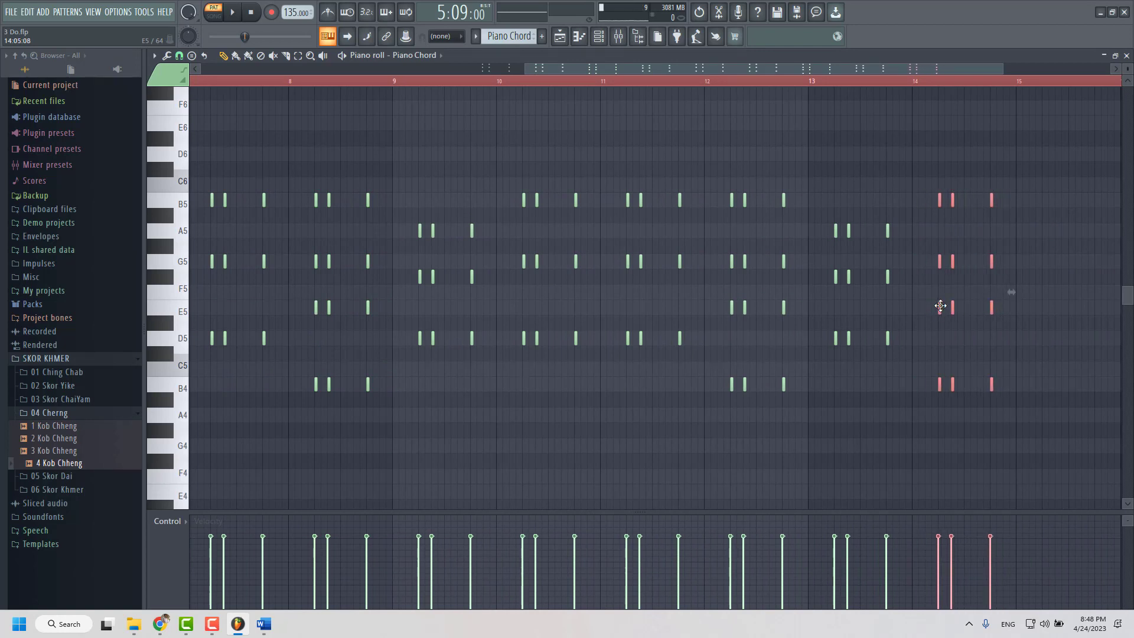
- Copy the three E minor chords from bar 14 to bar 15, starting at step 5
left_click_drag(770, 71, 790, 75)
scroll(579, 293, "up", 5)
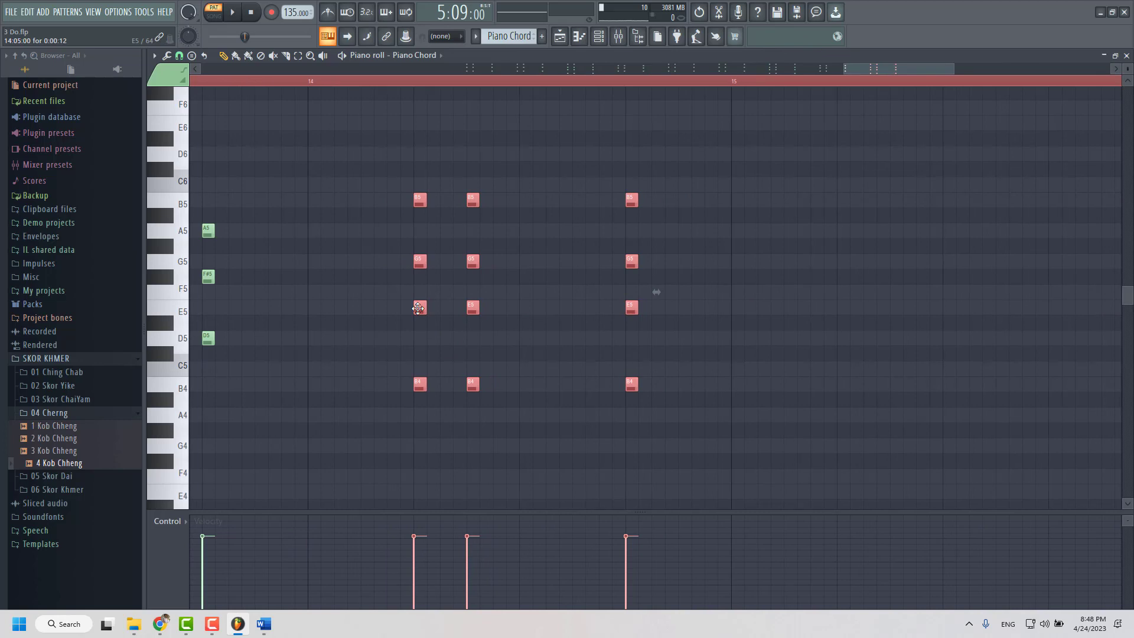
left_click_drag(419, 308, 843, 313)
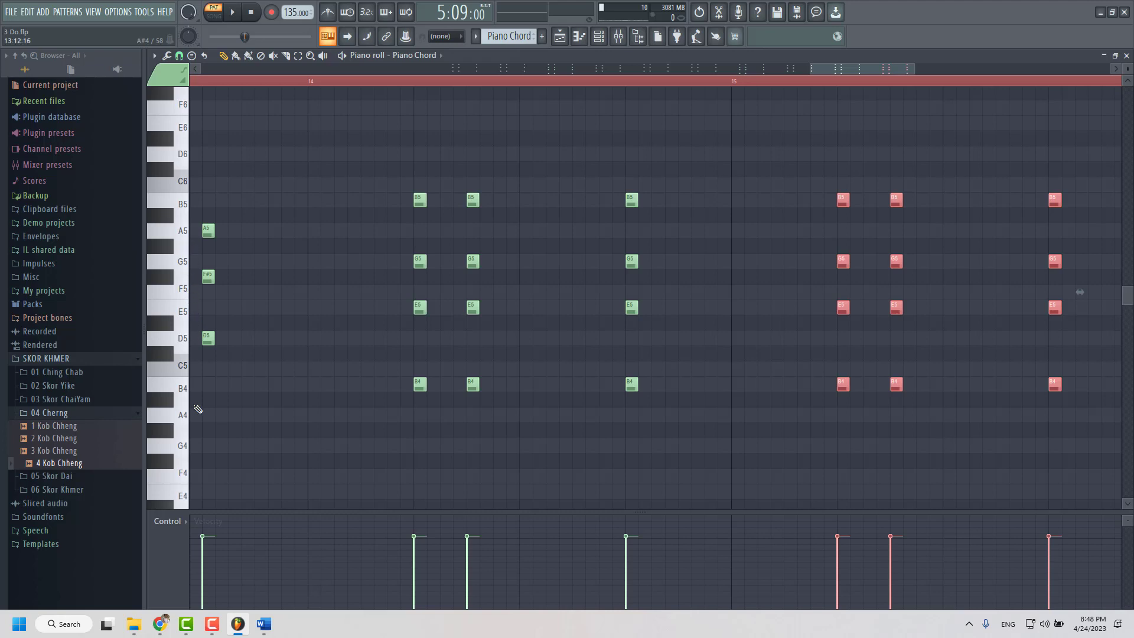
- Audition A4 on the piano keyboard and transpose the bar 15 chords down seven semitones to A minor
left_click(177, 423)
left_click(183, 235)
left_click_drag(183, 235, 184, 434)
left_click(184, 416)
left_click(187, 420)
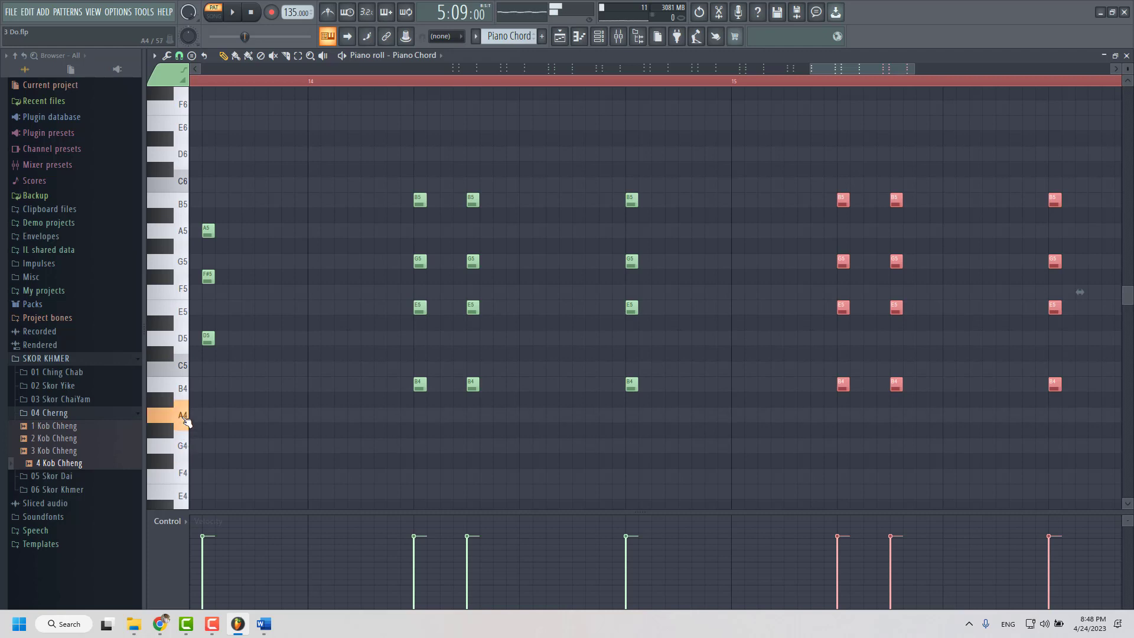
scroll(922, 378, "up", 4)
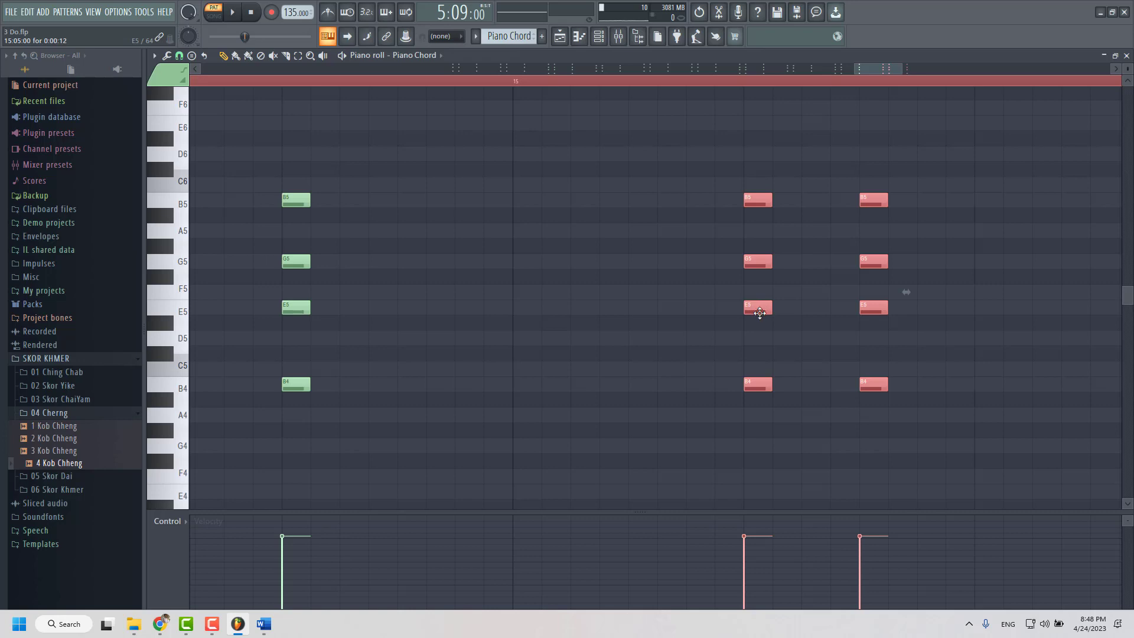
left_click_drag(759, 312, 761, 432)
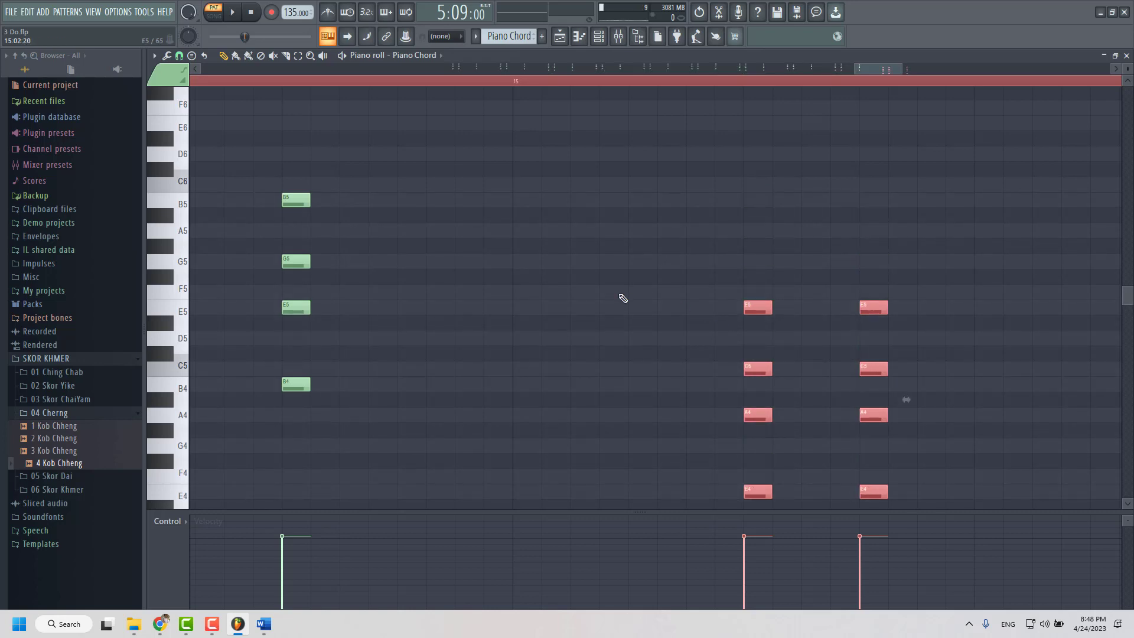
- Delete the three low E4 notes from the A minor chords in bar 15, keeping A4, C5 and E5
scroll(626, 296, "down", 4)
scroll(676, 296, "down", 4)
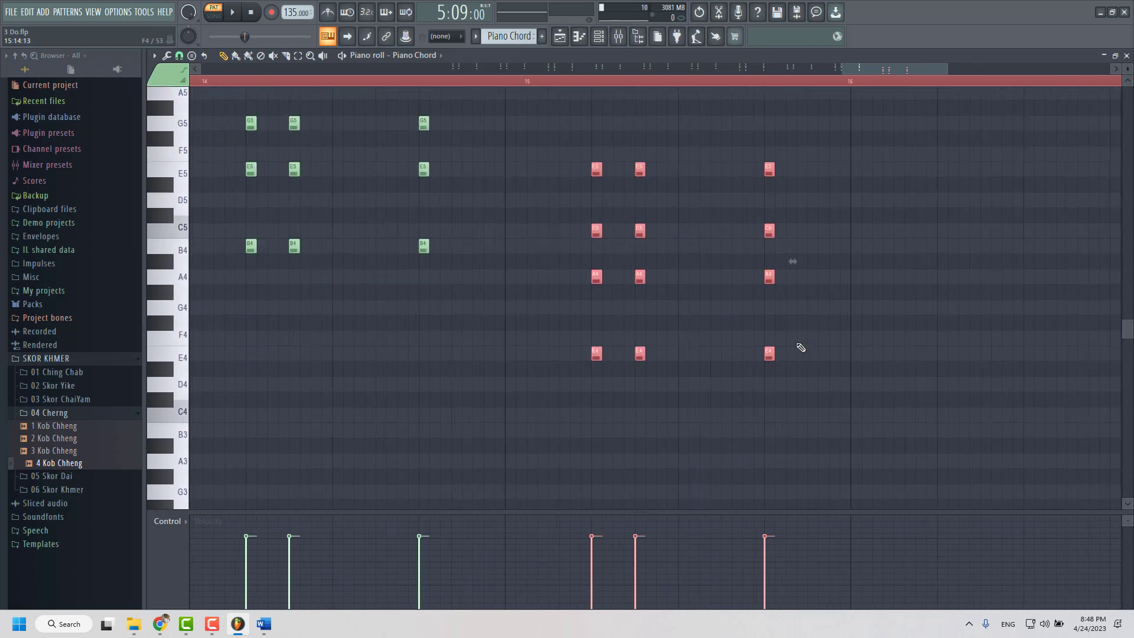
scroll(703, 352, "up", 4)
left_click_drag(370, 318, 937, 435)
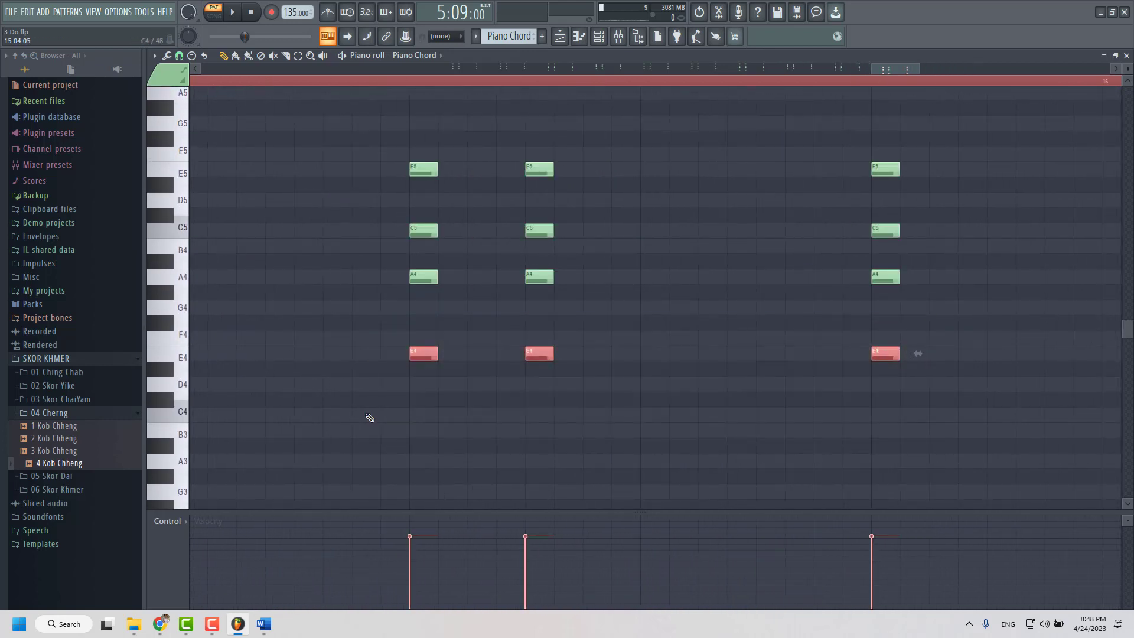
scroll(468, 424, "up", 6)
scroll(459, 413, "down", 3)
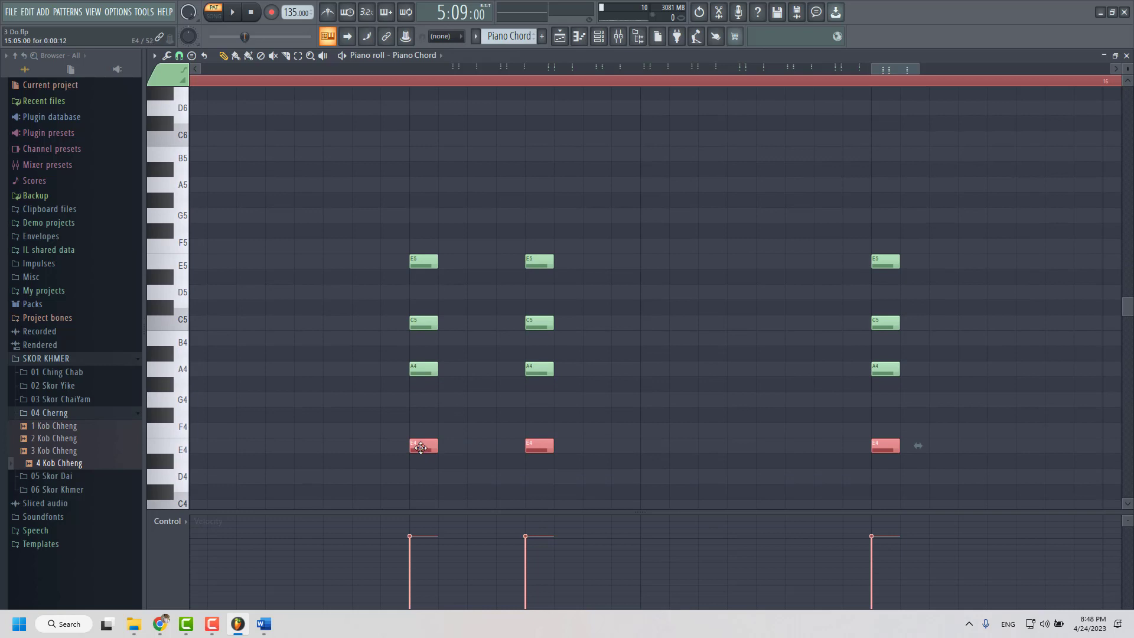
right_click(420, 447)
right_click(539, 446)
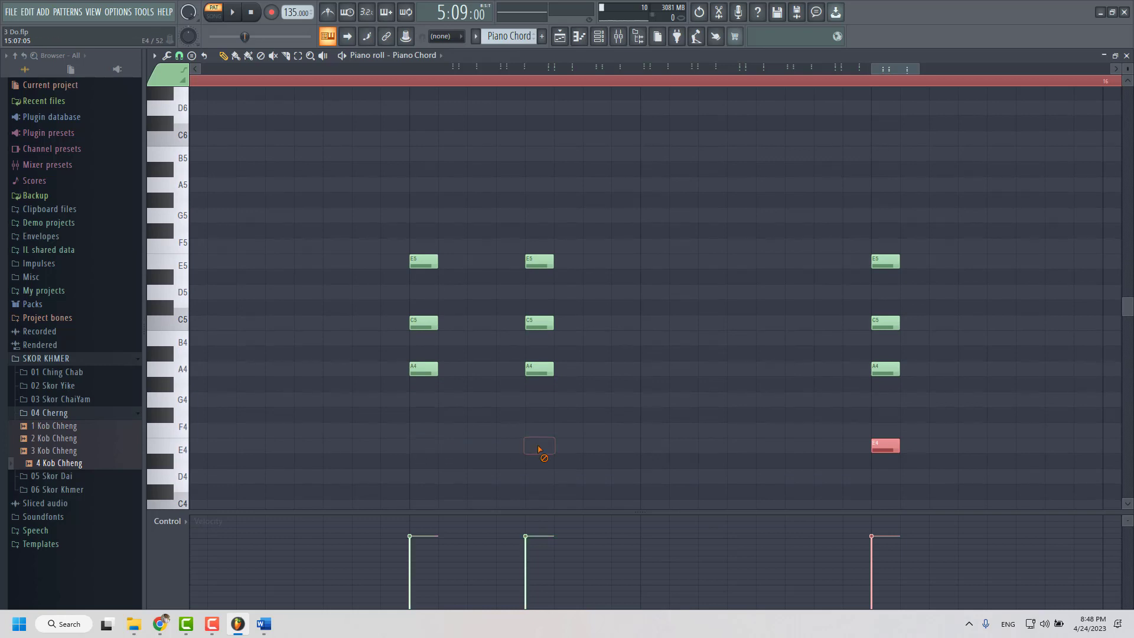
right_click(885, 446)
scroll(378, 378, "down", 5)
scroll(647, 247, "down", 2)
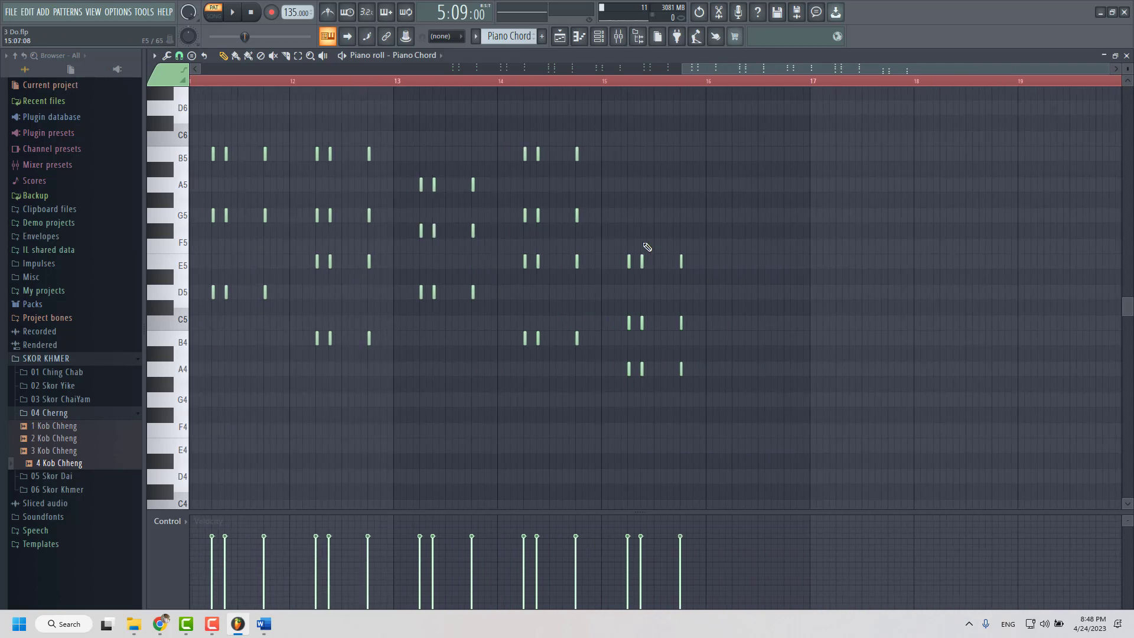
scroll(628, 293, "up", 6)
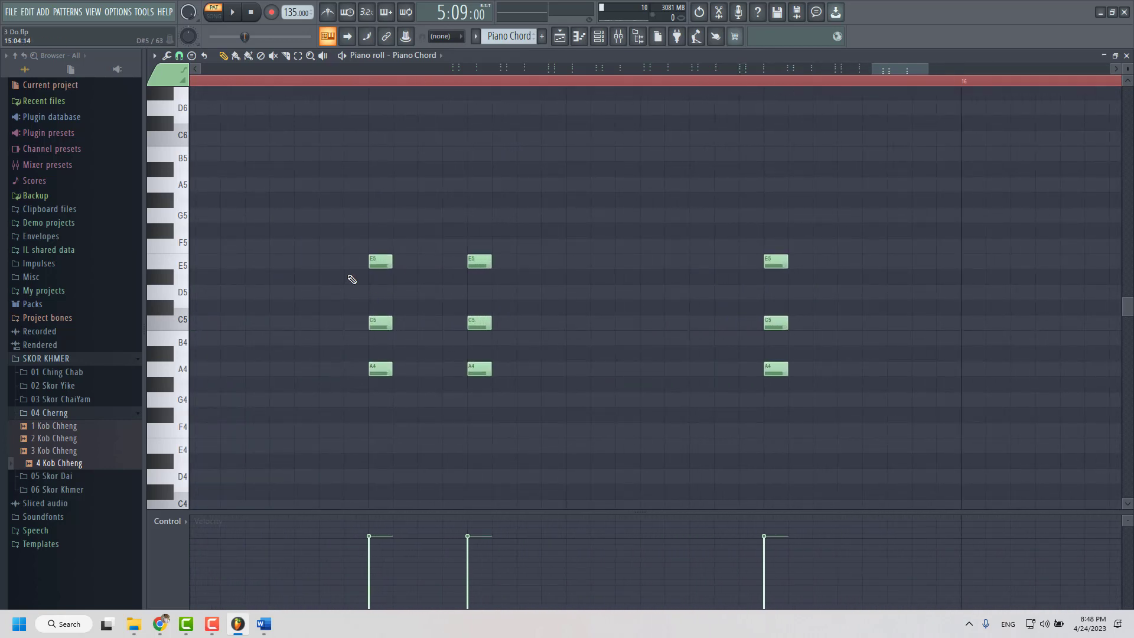
- Audition A5 and copy the three A4 notes in bar 15 up to A5, keeping the originals
left_click(180, 186)
left_click_drag(359, 351, 369, 185)
key("ctrl+b")
scroll(406, 248, "down", 4)
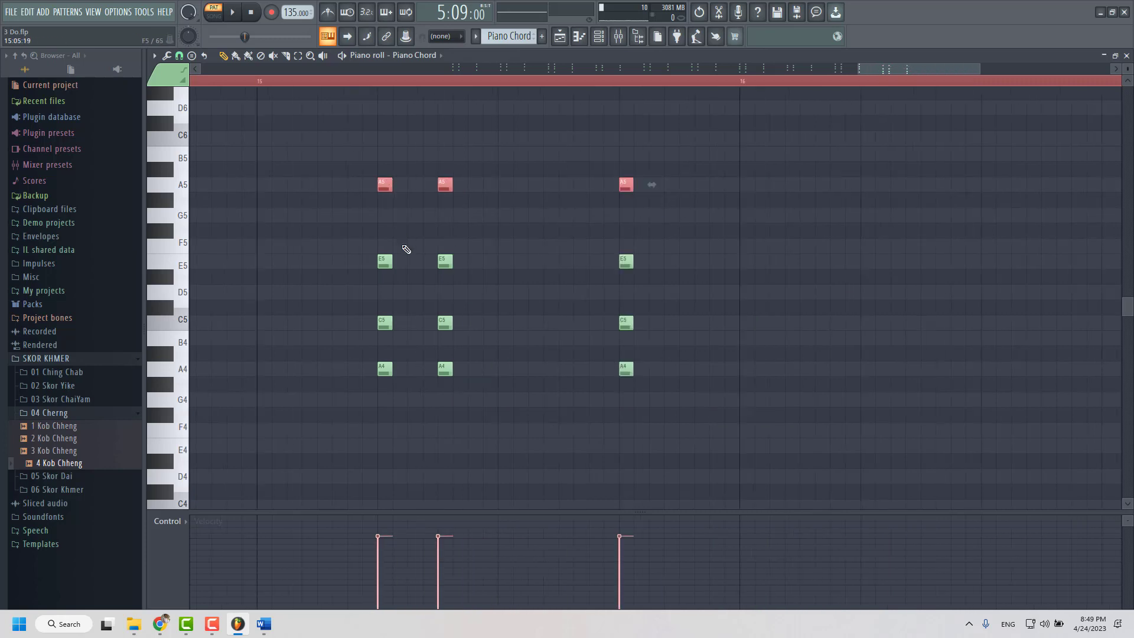
scroll(741, 217, "up", 4)
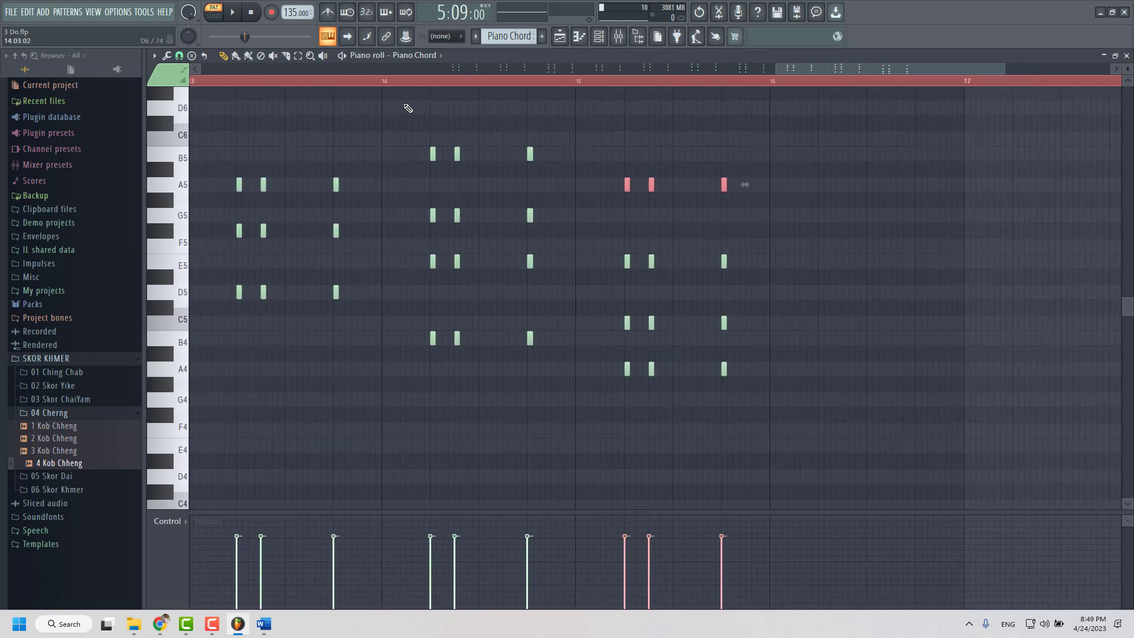
- Play the pattern from late in bar 13 to check the E minor and A minor chords
left_click(349, 83)
key("space")
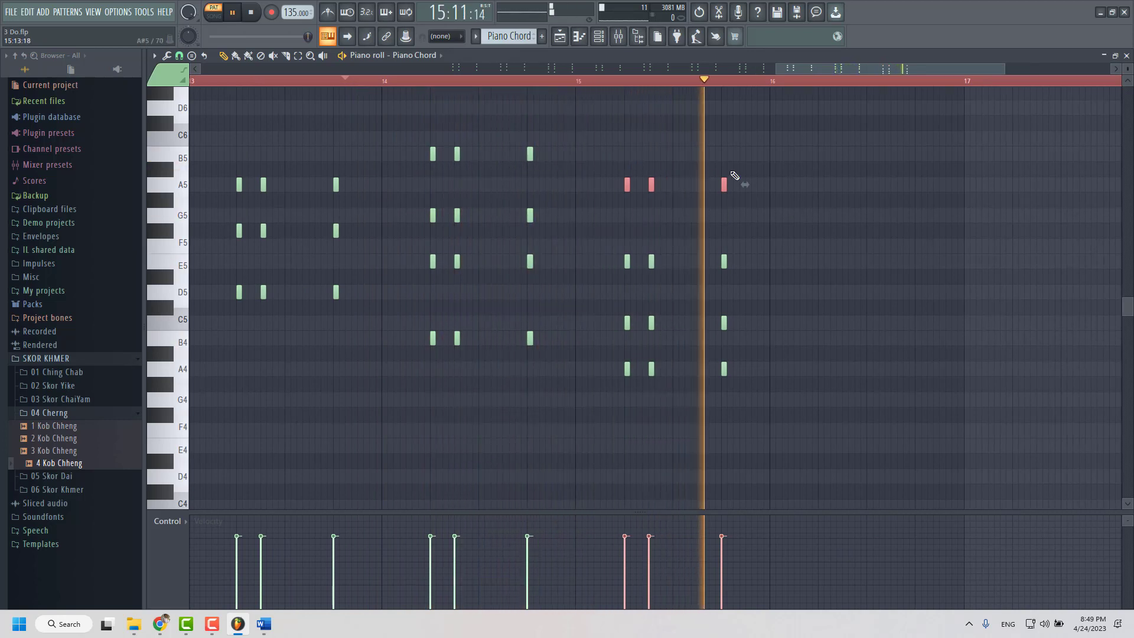
scroll(483, 223, "down", 3)
key("space")
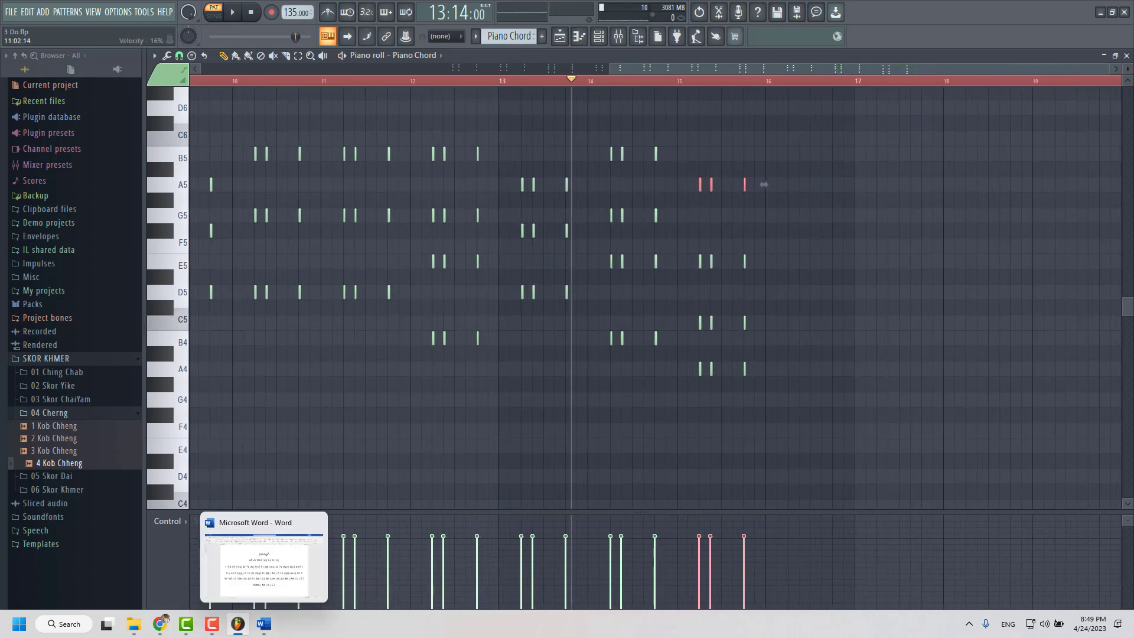
- Switch to Word to read which chords follow Em and Am in verse I, and return to FL Studio
mouse_move(201, 629)
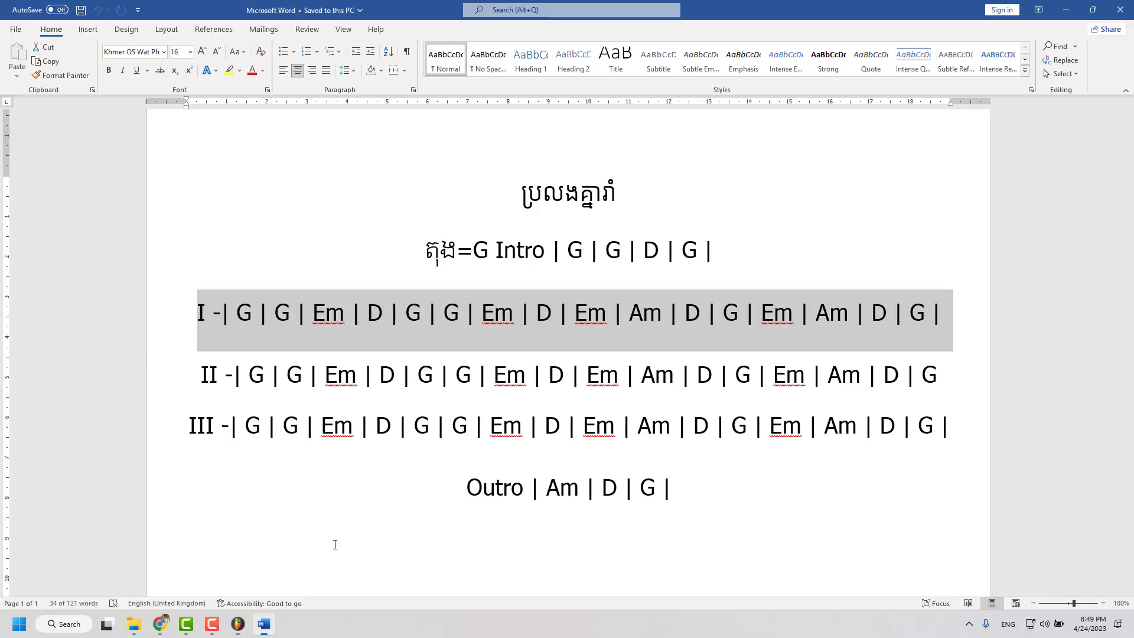
left_click(263, 624)
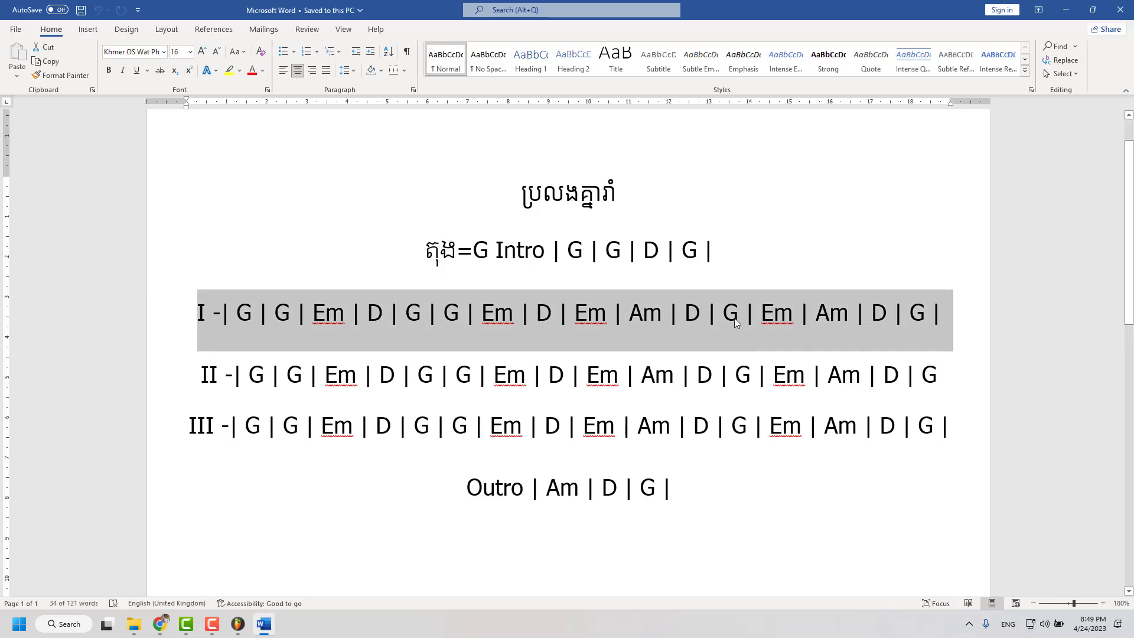
key("alt+Tab")
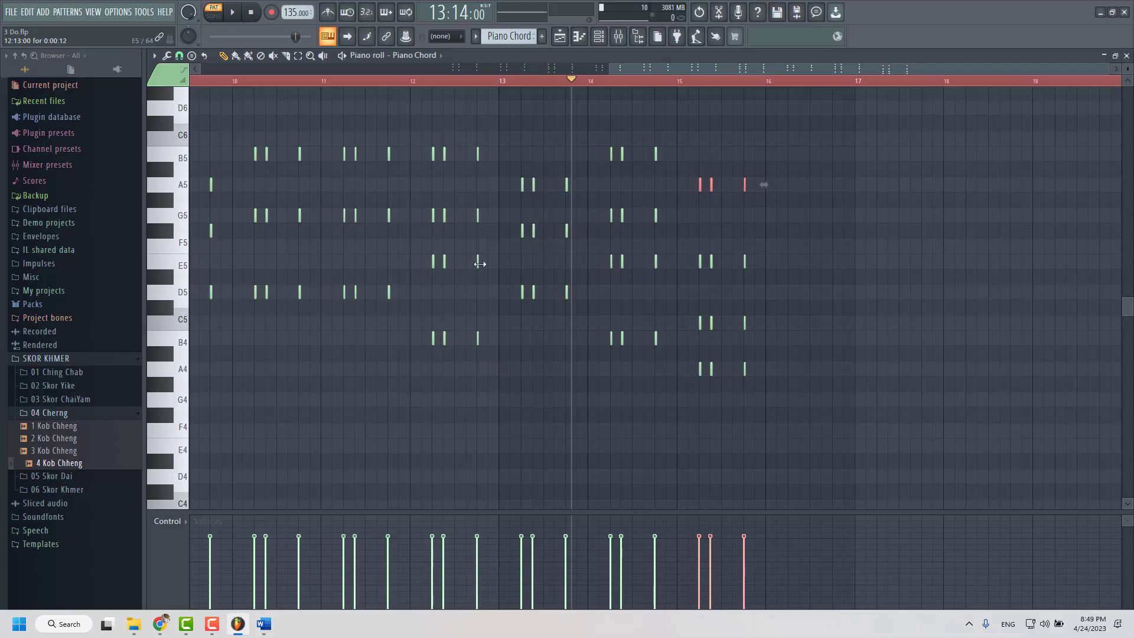
- Copy the three D major chords from bar 9 to bar 16, starting at step 5
mouse_move(628, 67)
left_mouse_down()
mouse_move(479, 148)
mouse_move(438, 274)
mouse_move(478, 246)
left_mouse_up()
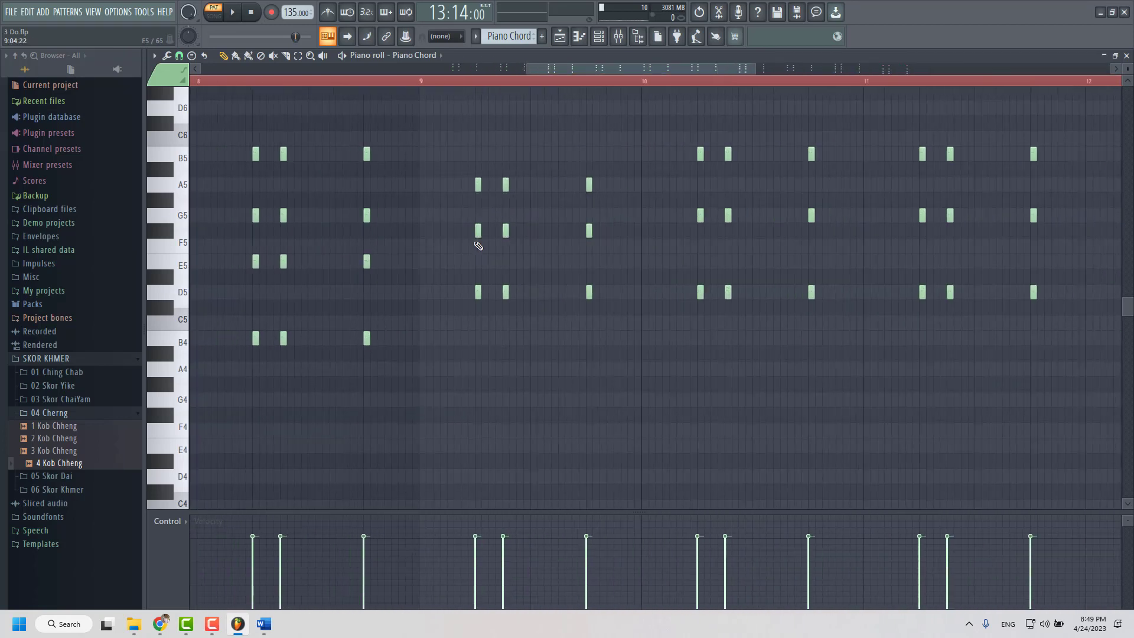
left_click_drag(436, 165, 501, 324)
scroll(469, 266, "up", 6)
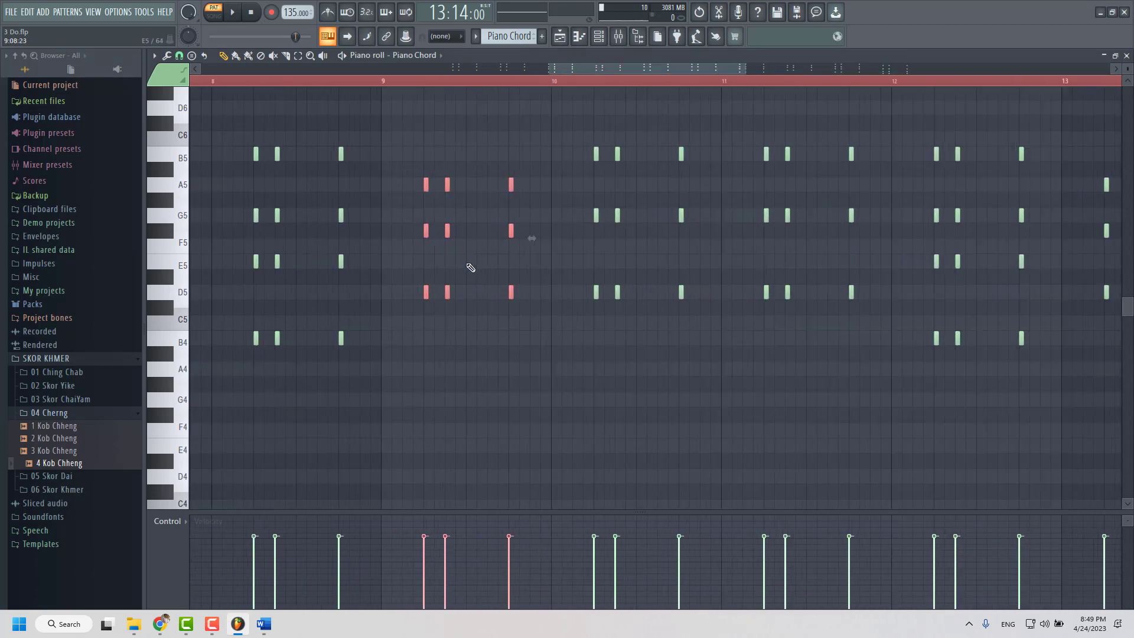
scroll(471, 268, "up", 2)
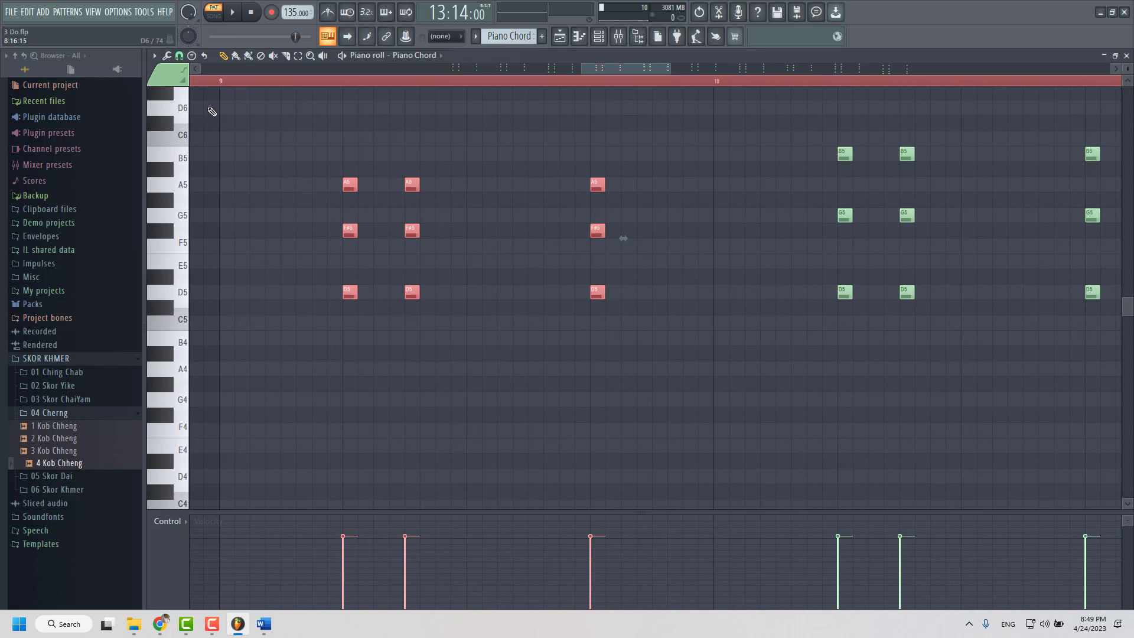
scroll(228, 218, "down", 7)
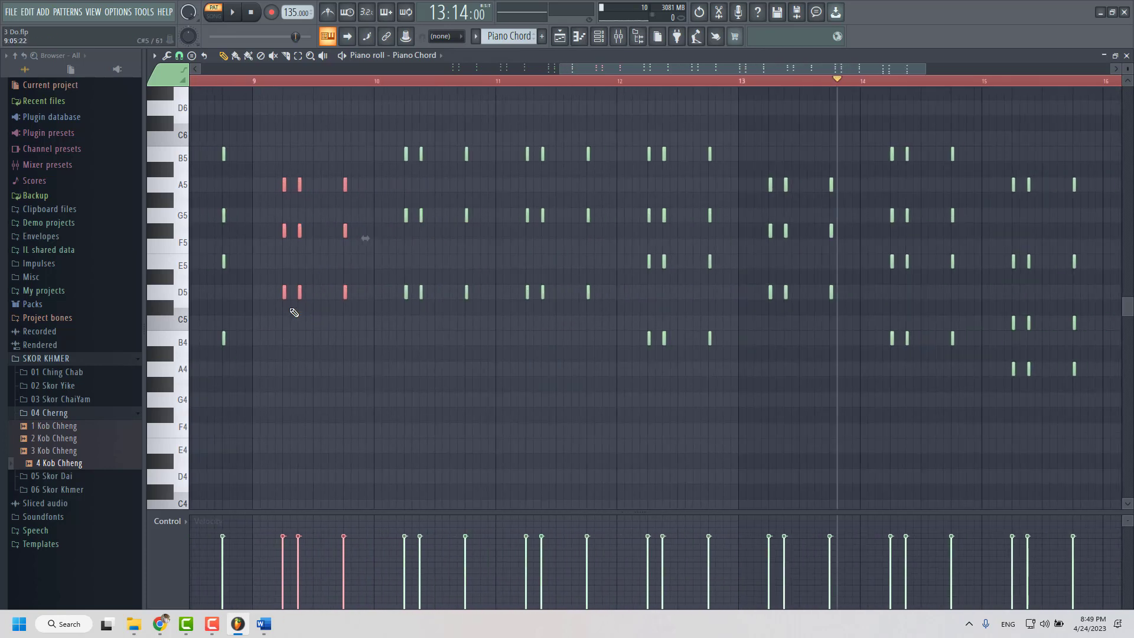
scroll(314, 319, "down", 3)
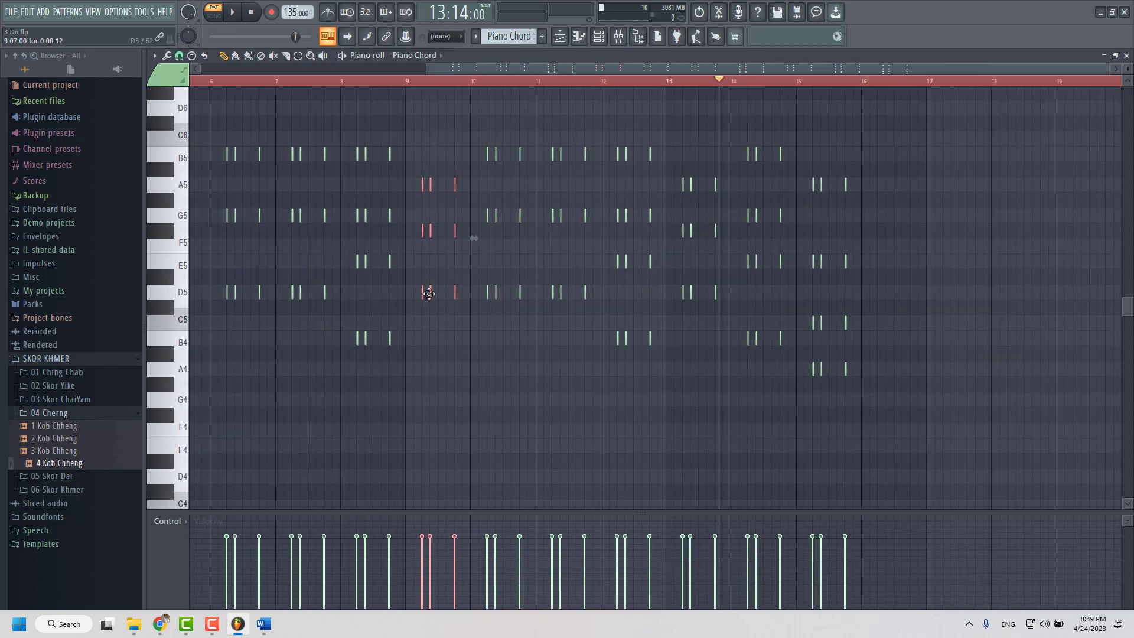
left_click_drag(430, 293, 886, 290)
scroll(853, 306, "up", 6)
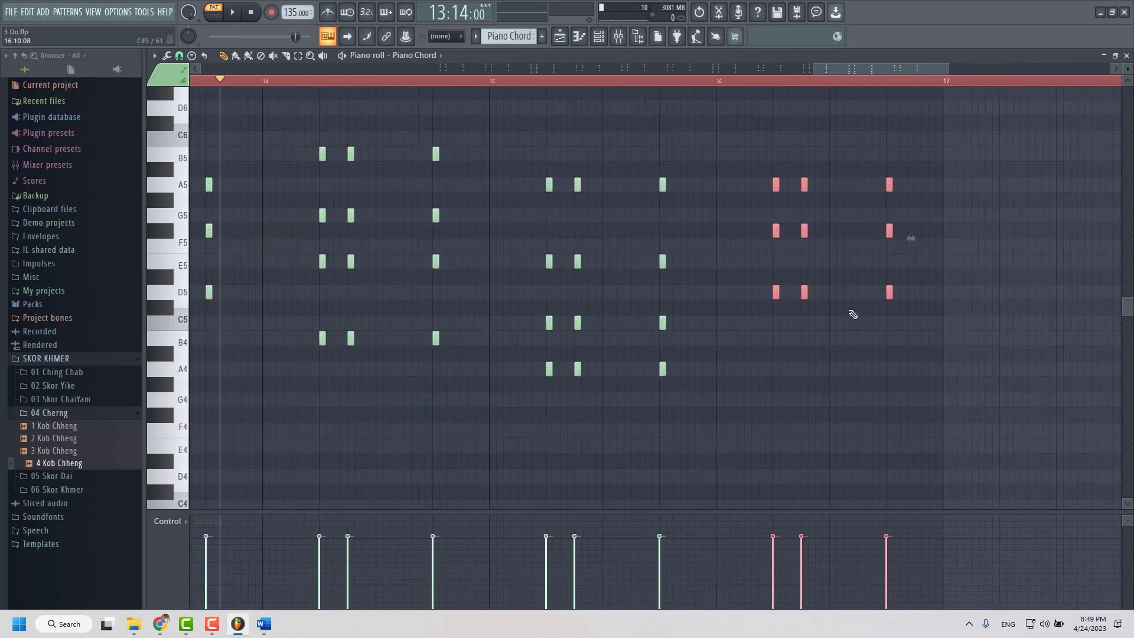
- Copy the three G major chords from bar 11 to bar 17, starting at step 5
scroll(704, 318, "down", 6)
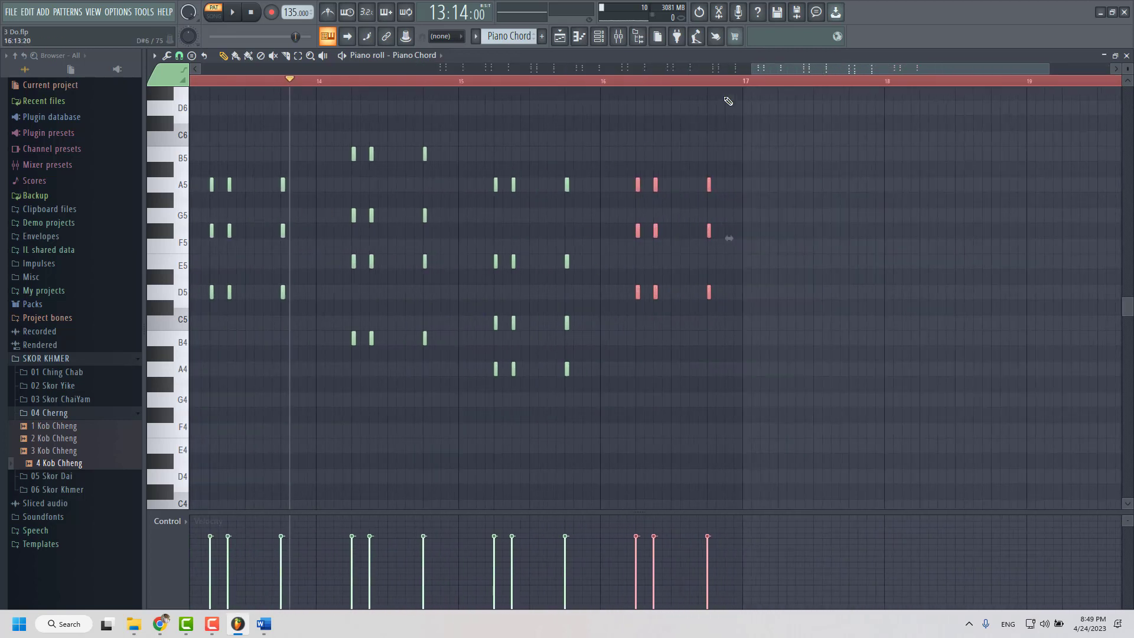
scroll(679, 284, "down", 3)
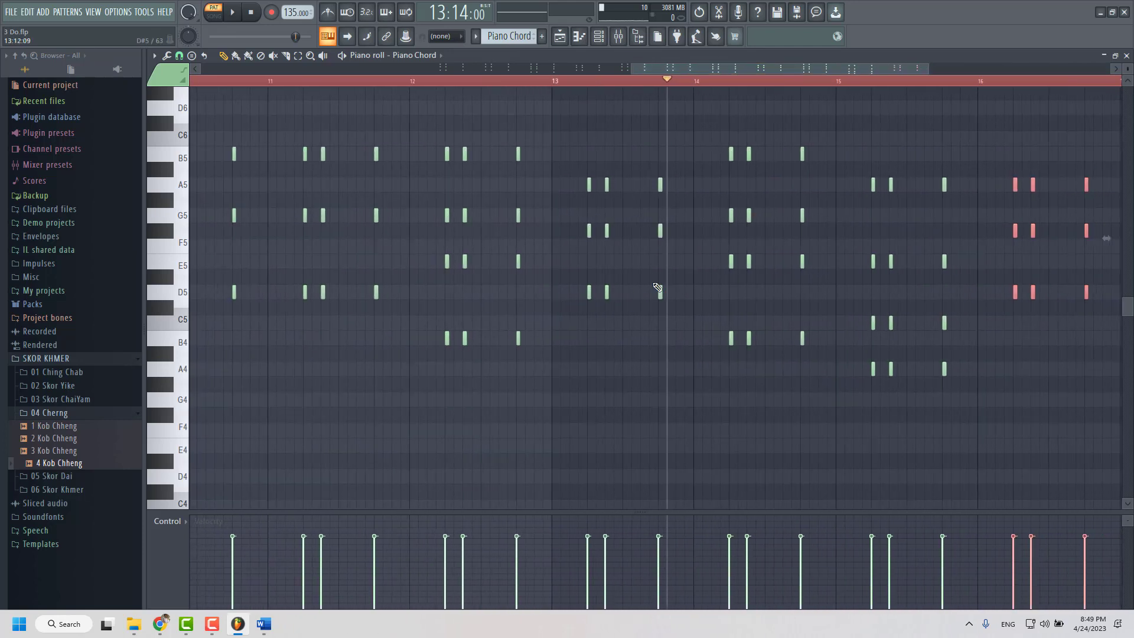
left_click_drag(404, 101, 473, 317)
scroll(415, 329, "up", 5)
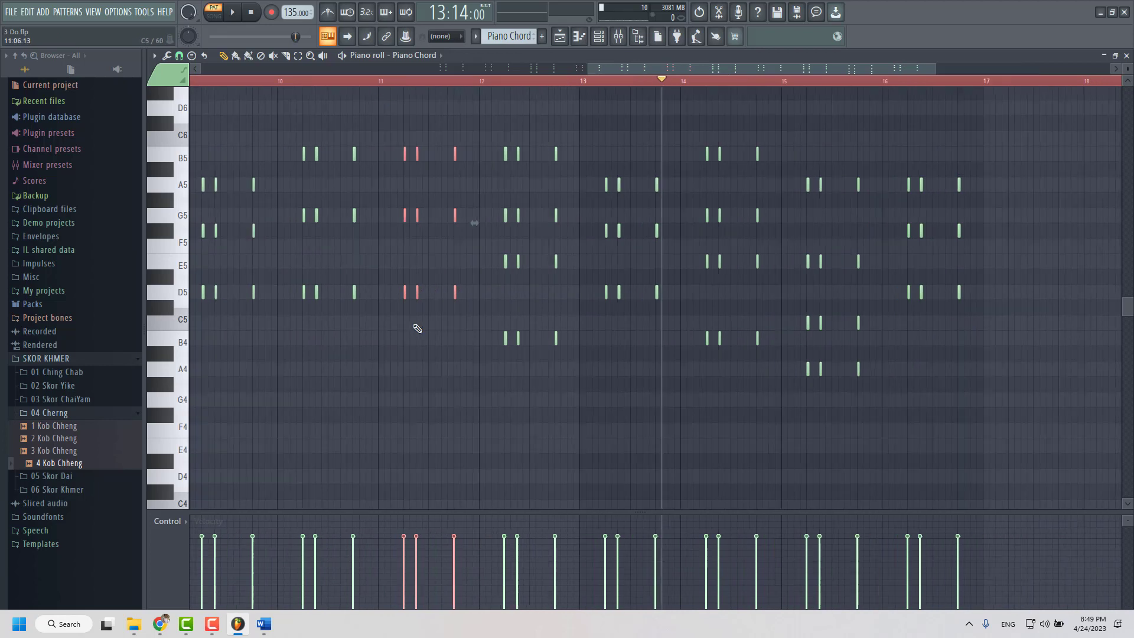
scroll(397, 319, "down", 2)
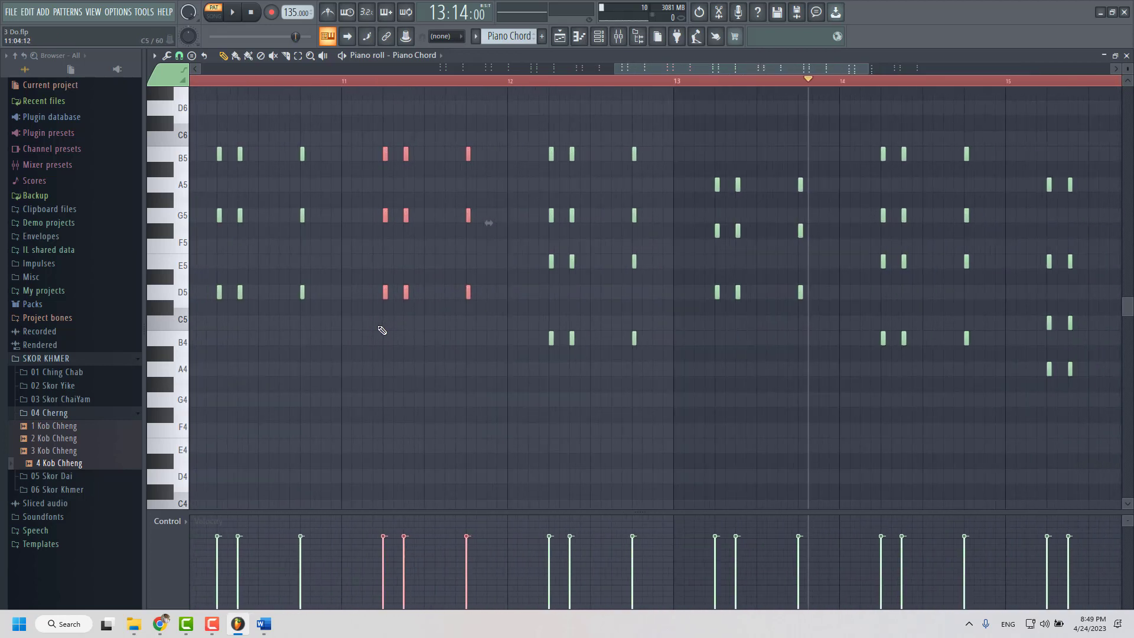
scroll(380, 324, "up", 4)
scroll(382, 337, "down", 3)
scroll(400, 347, "down", 3)
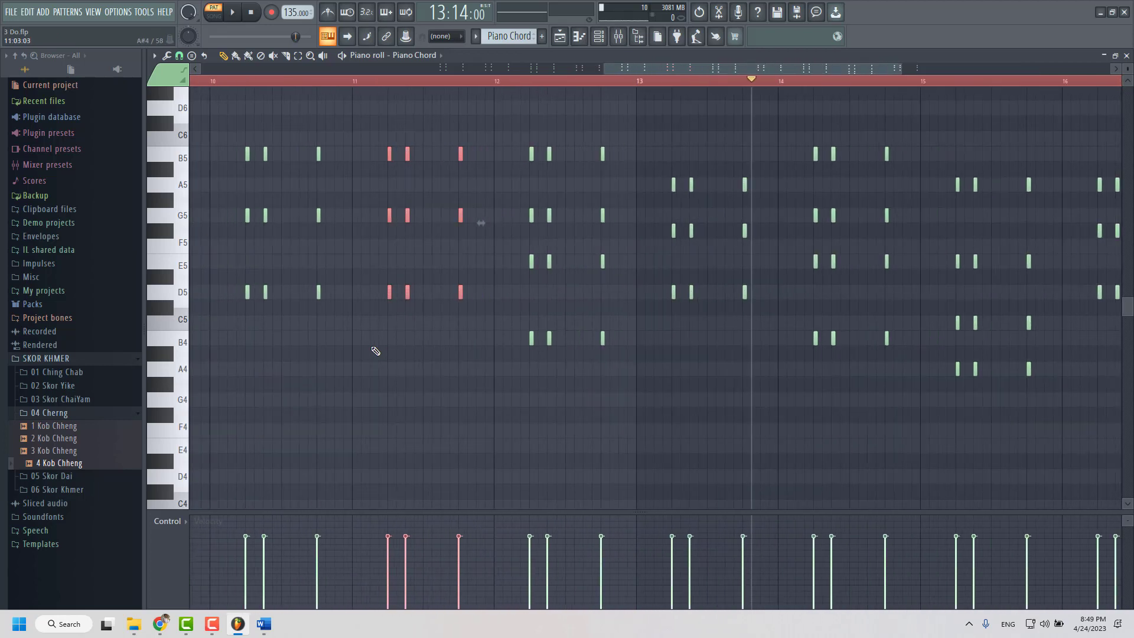
left_click_drag(410, 293, 1032, 296)
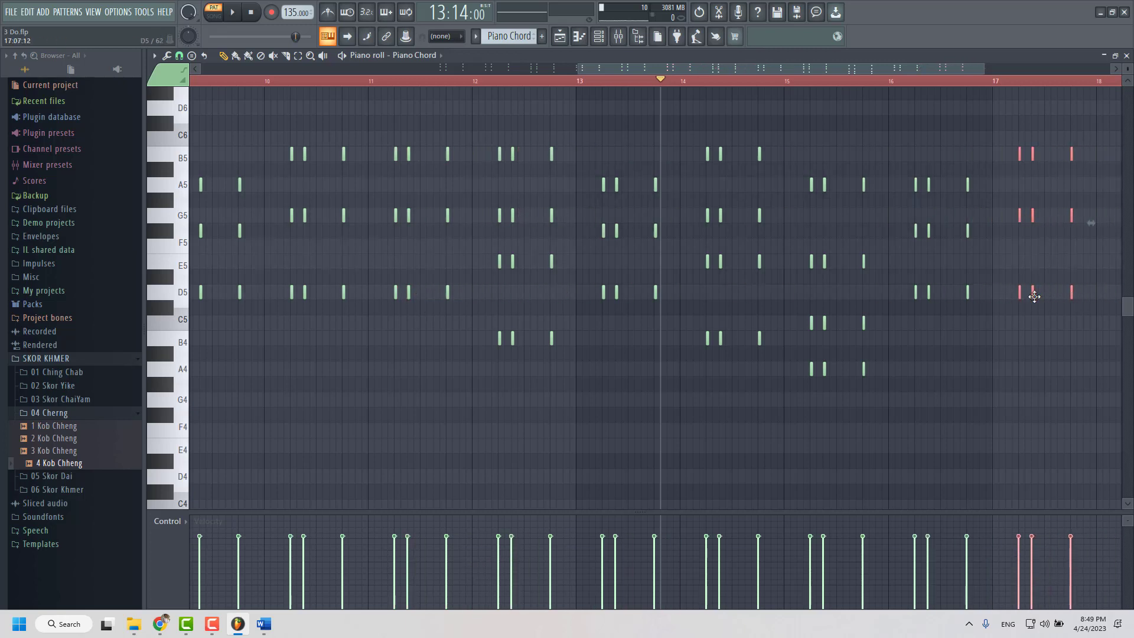
- Play the pattern from bar 15 and again from the start of bar 17 to check the copied chords
left_click_drag(747, 82, 836, 80)
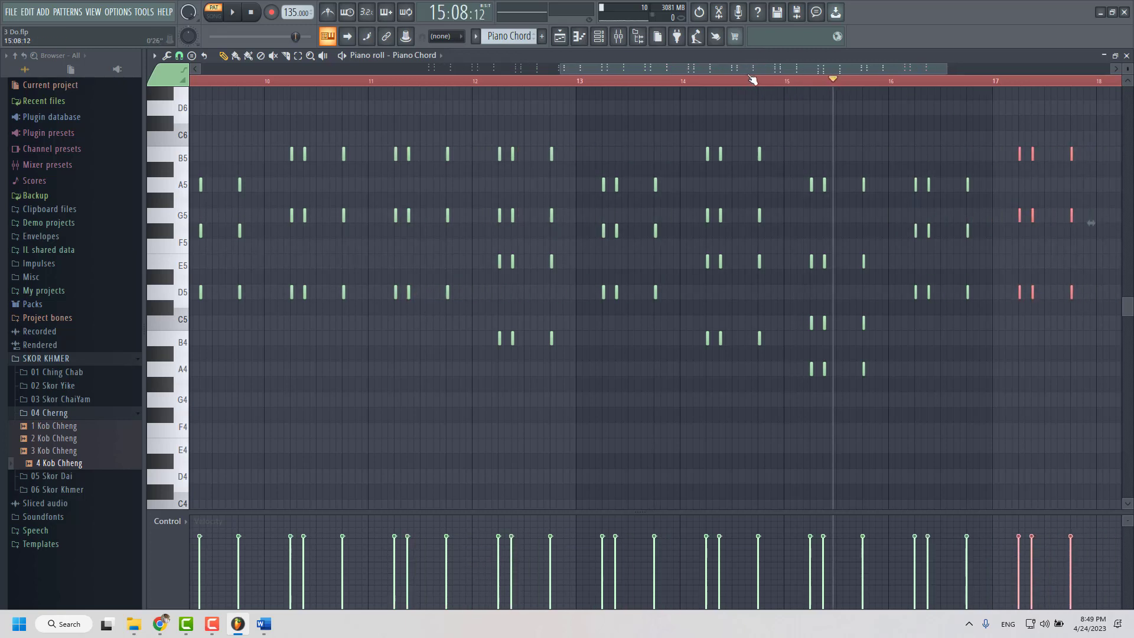
scroll(752, 79, "up", 5)
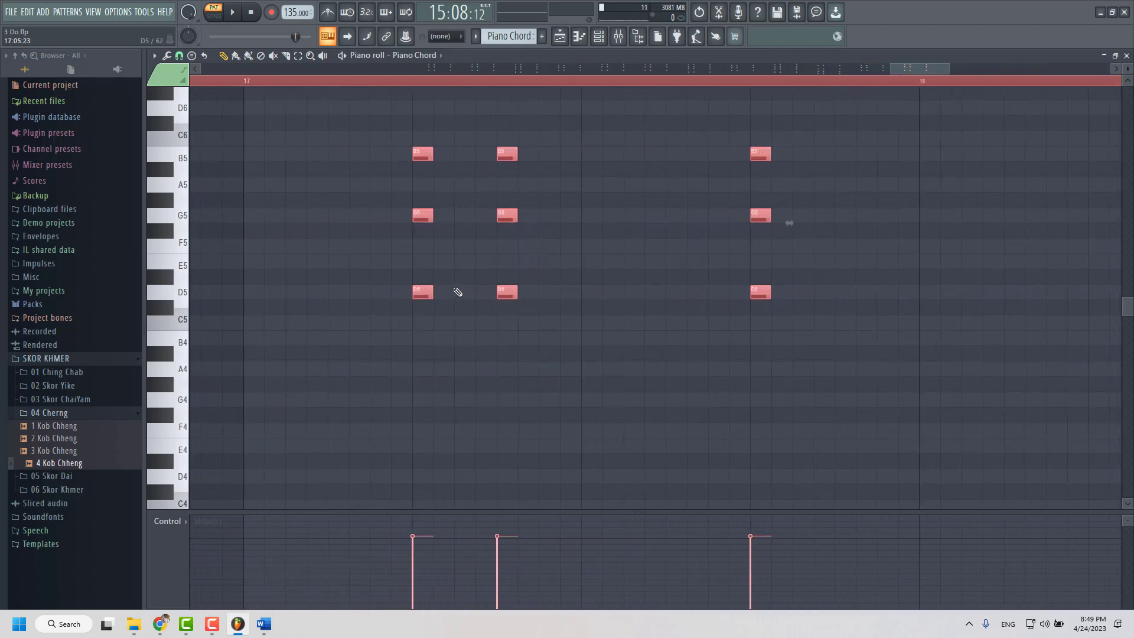
scroll(440, 293, "down", 3)
key("space")
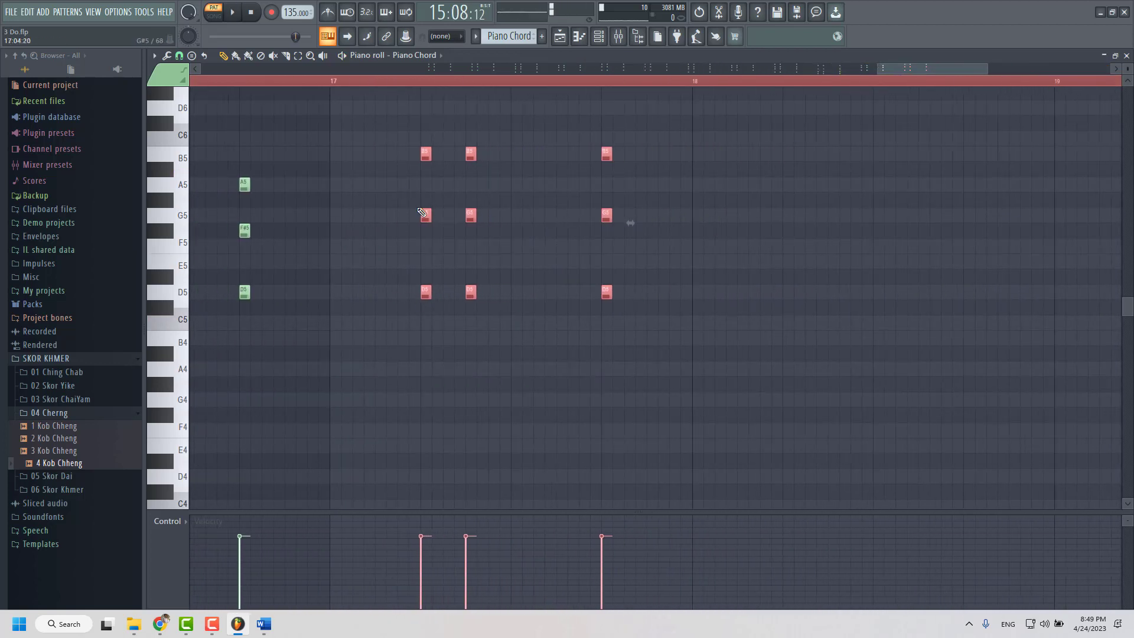
left_click(334, 81)
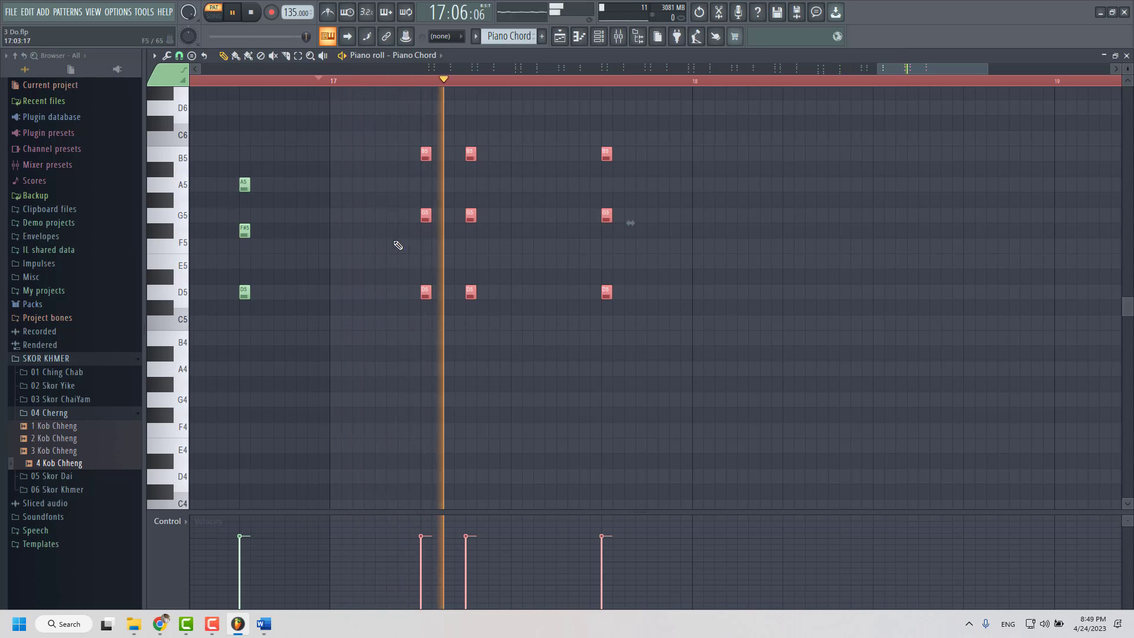
scroll(520, 266, "down", 2)
key("space")
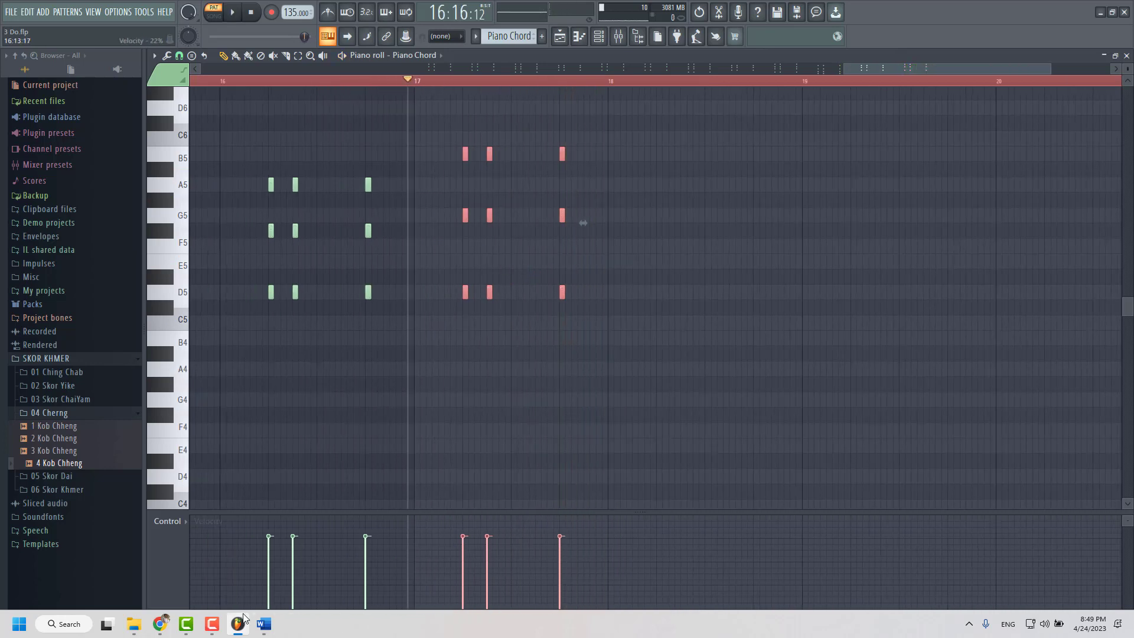
- Check verse I in the Word chord sheet, and copy the Em, Am, D and G chords from bars 14–17 to bars 18–21 in FL Studio
left_click(264, 624)
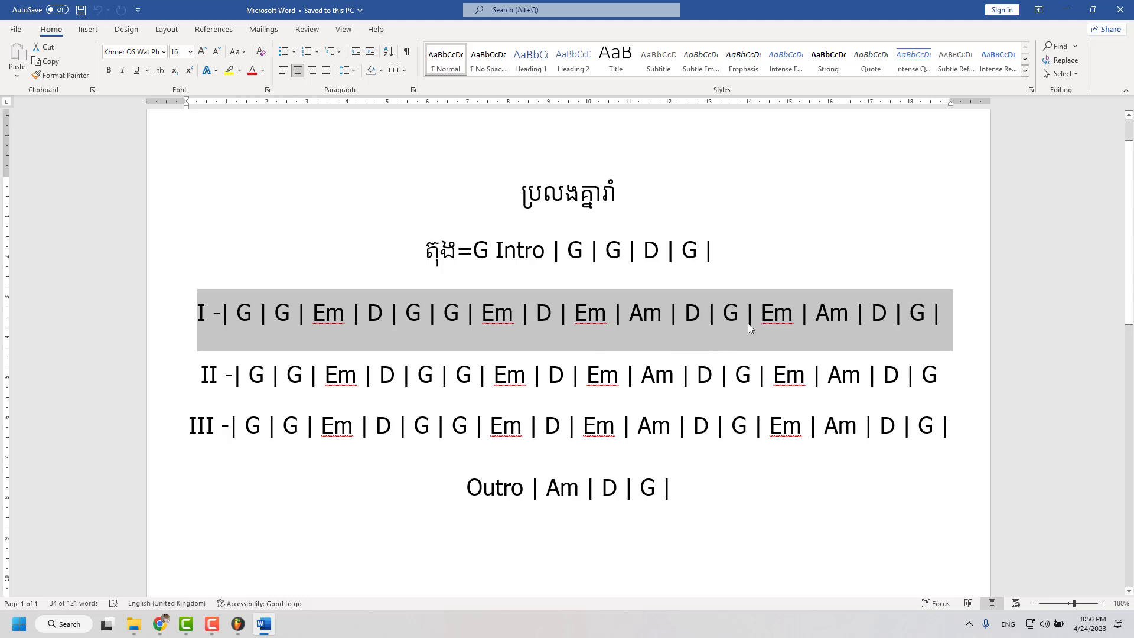
left_click(238, 624)
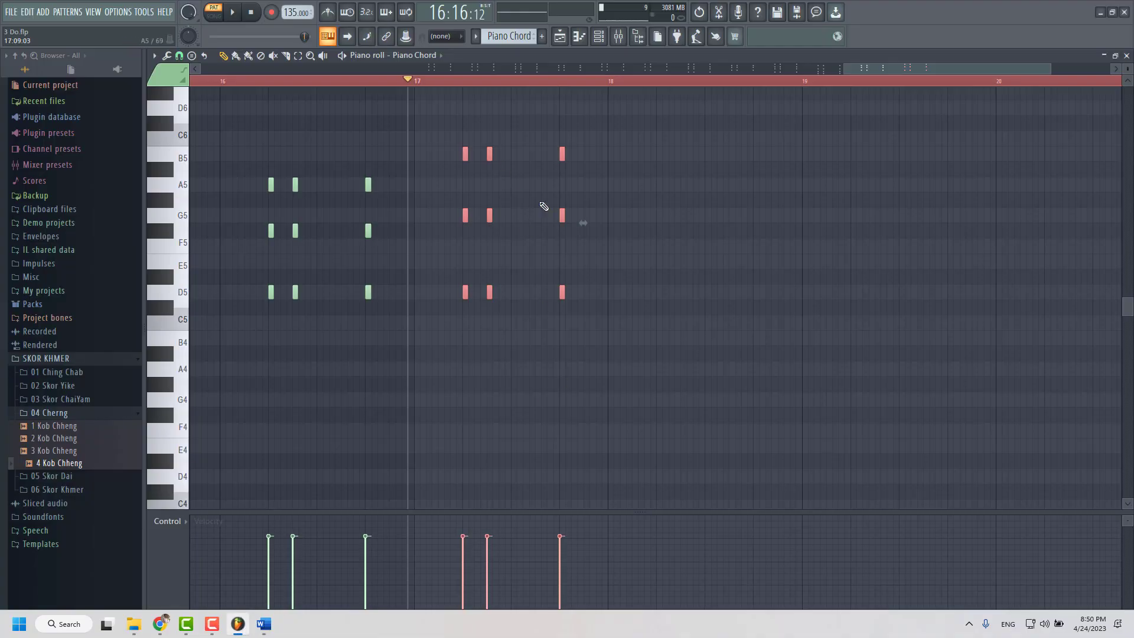
scroll(656, 312, "down", 3)
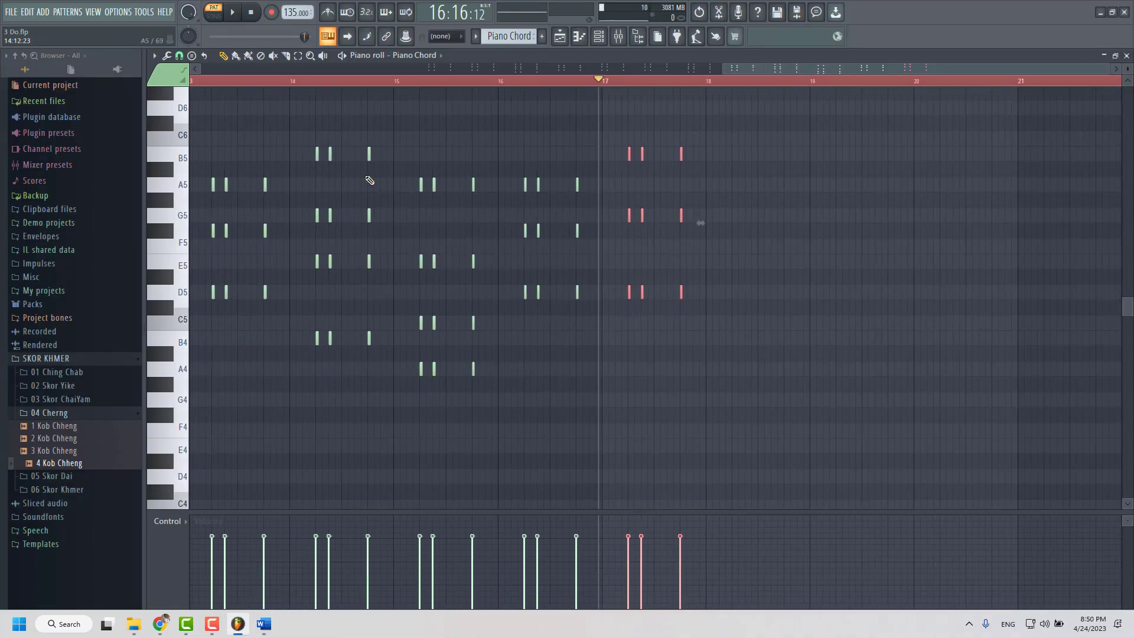
left_click_drag(298, 117, 762, 393)
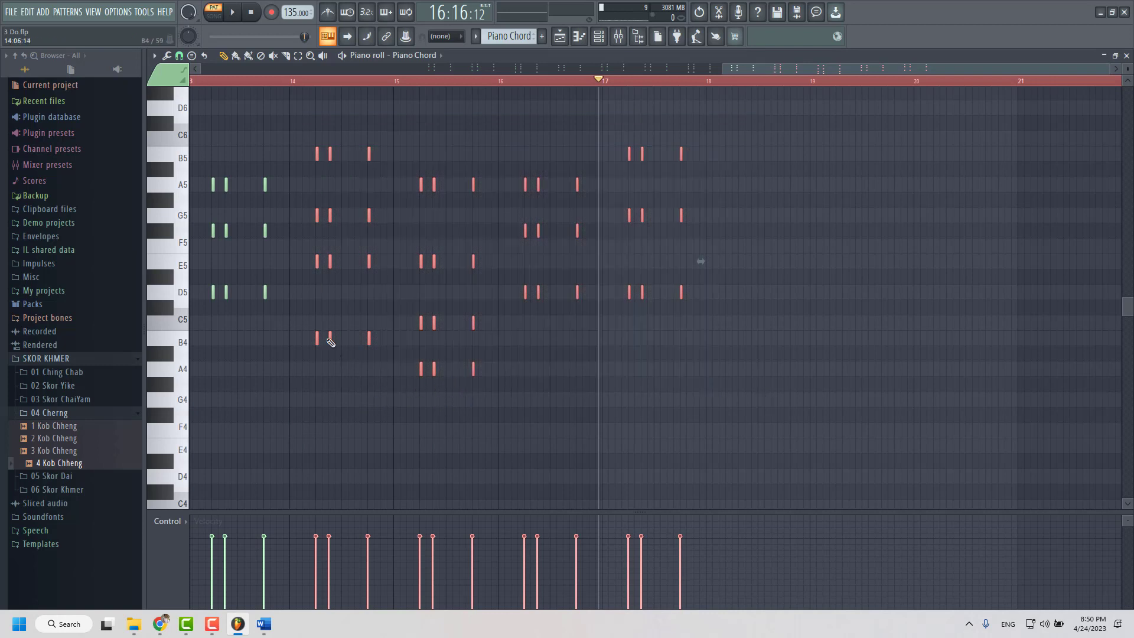
left_click_drag(317, 339, 735, 337)
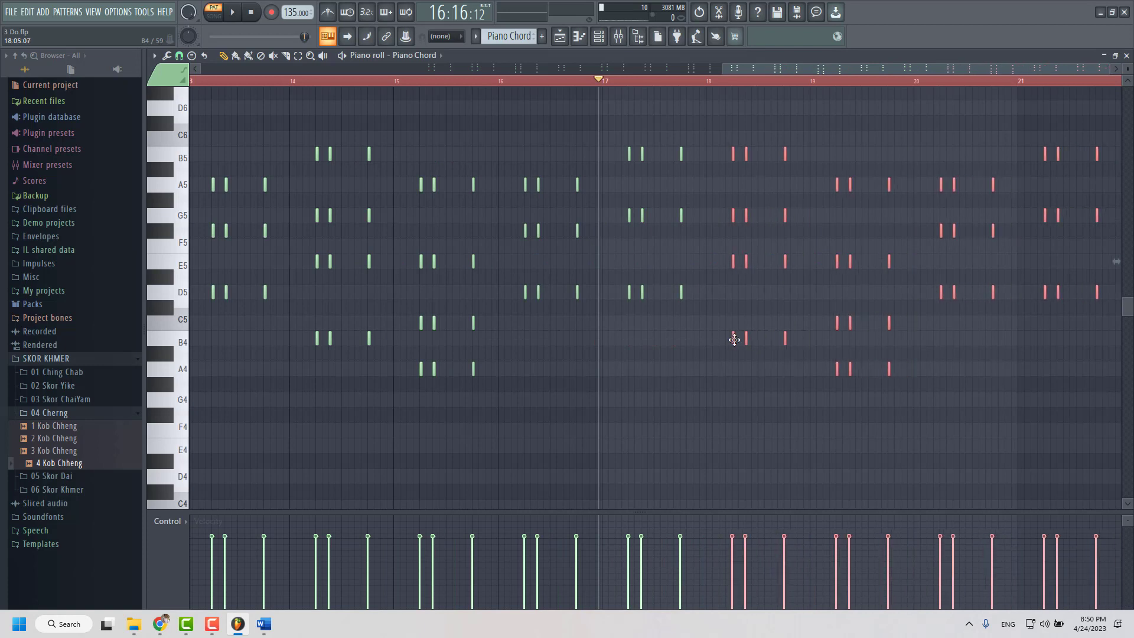
scroll(735, 337, "up", 2)
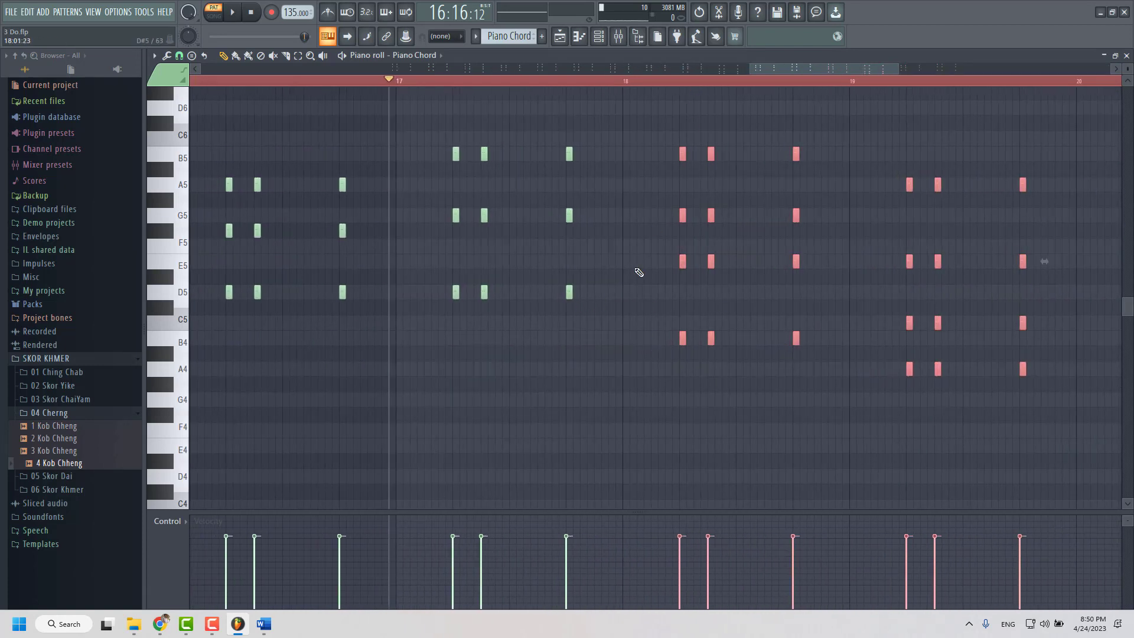
scroll(639, 272, "down", 6)
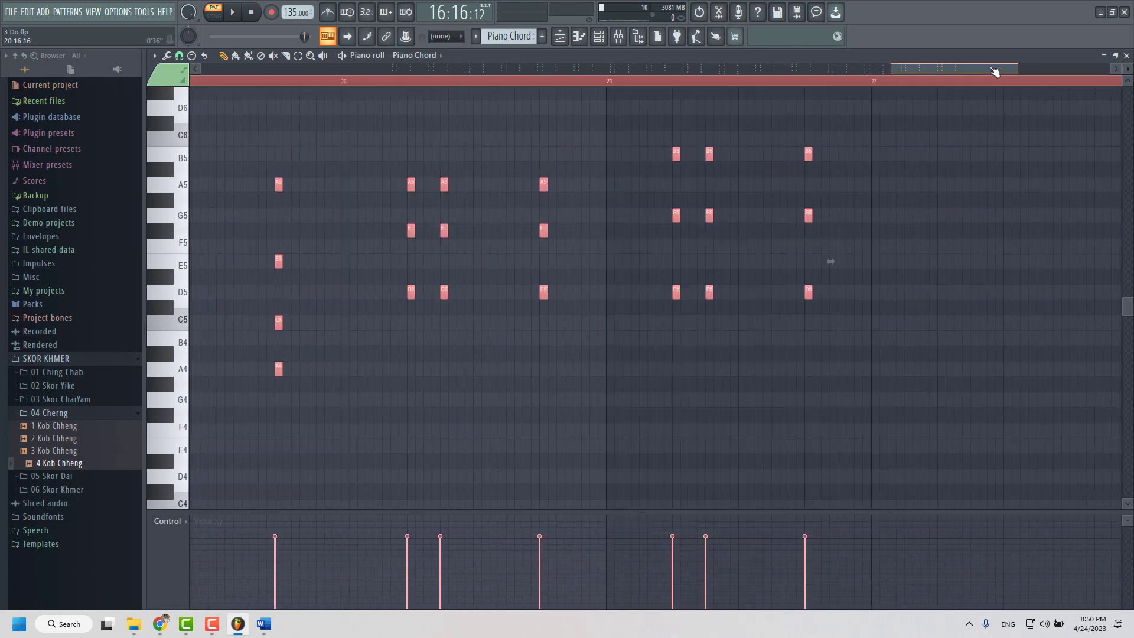
scroll(535, 159, "down", 2)
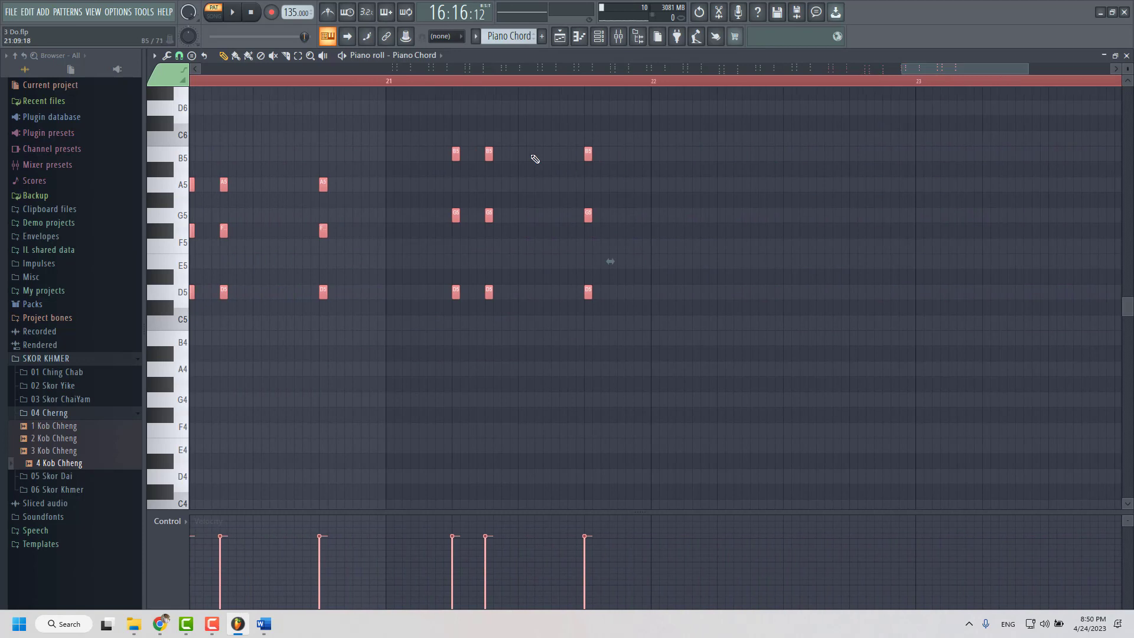
- Close the piano roll and play the whole arrangement from the middle of bar 5 to hear the chords with the other tracks
left_click(1127, 56)
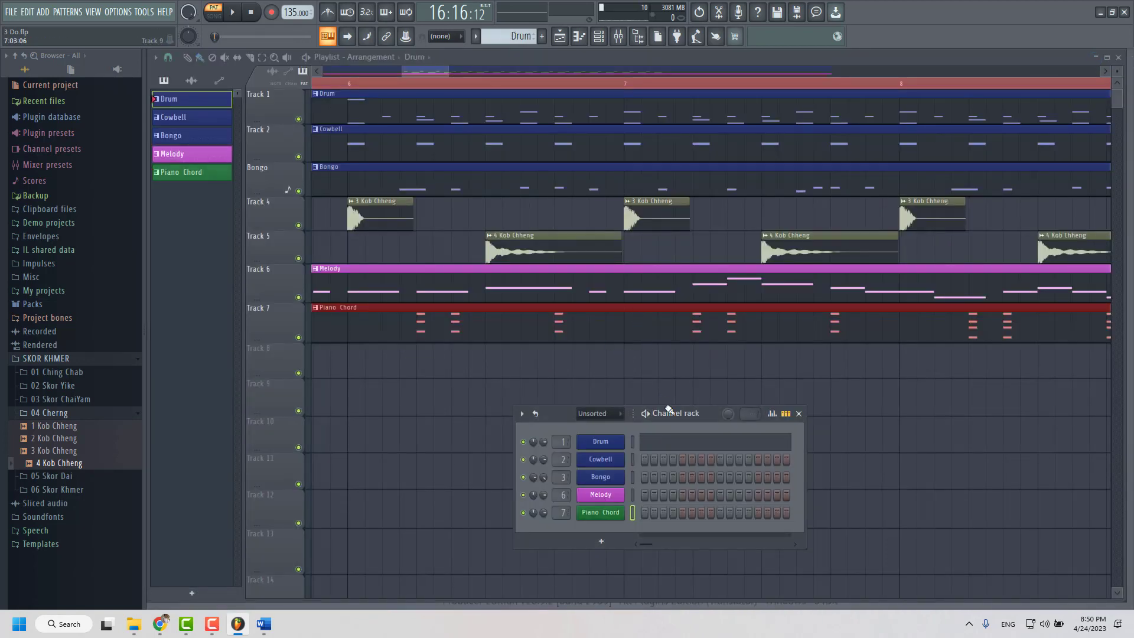
scroll(562, 384, "down", 4)
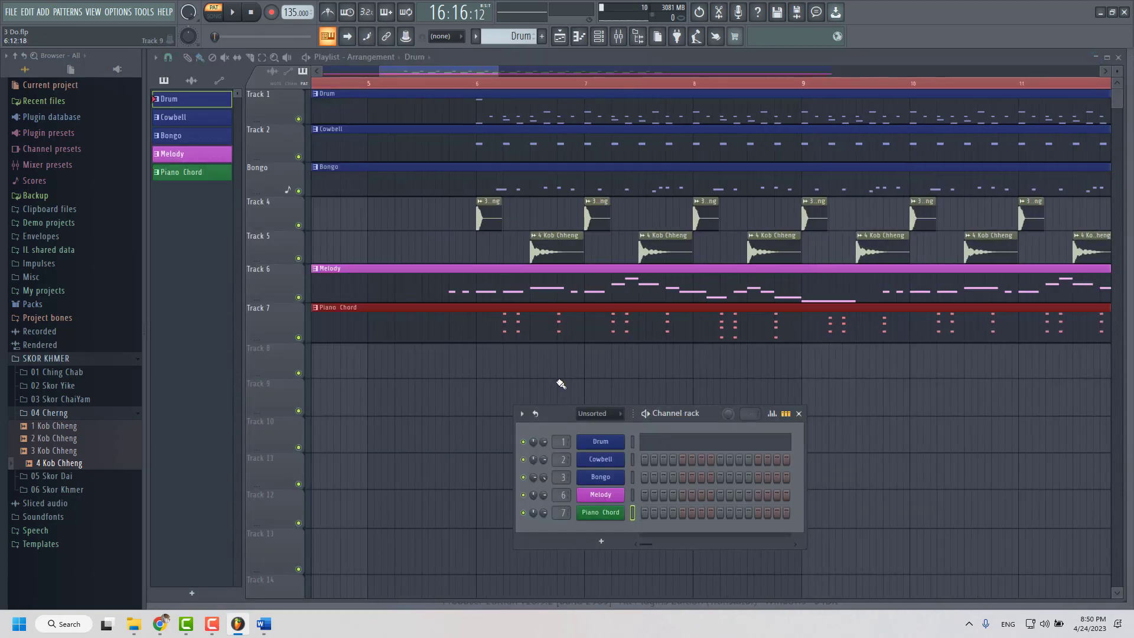
left_click(436, 83)
key("space")
scroll(449, 193, "down", 2)
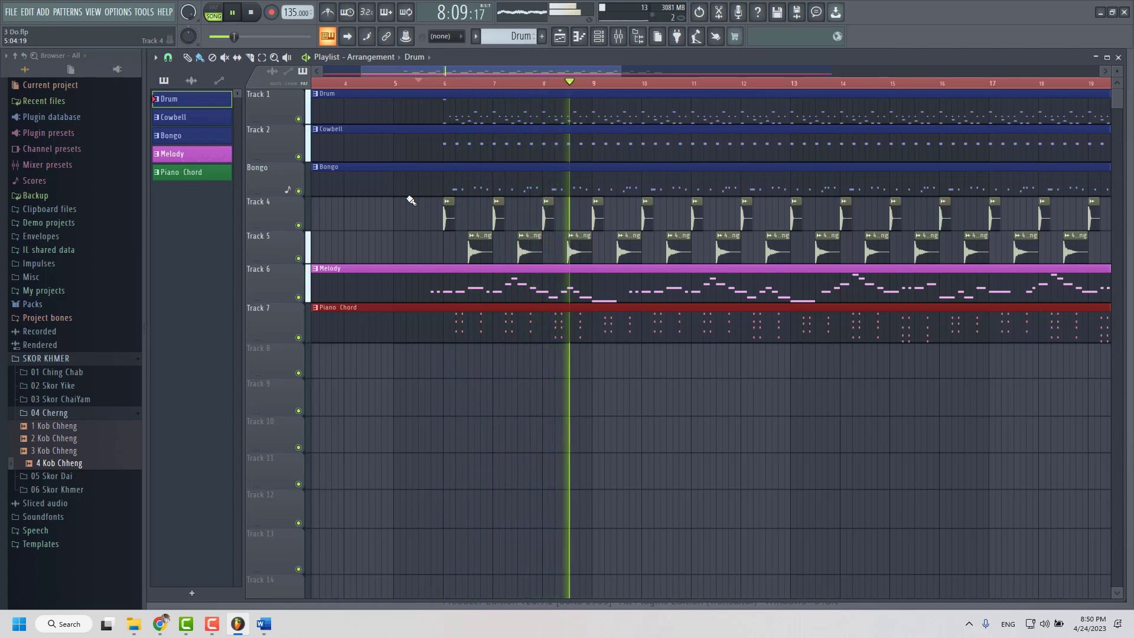
- Restart the arrangement from the middle of bar 5 and play it into bar 22 to check the complete piano chord part, then stop playback
key("space")
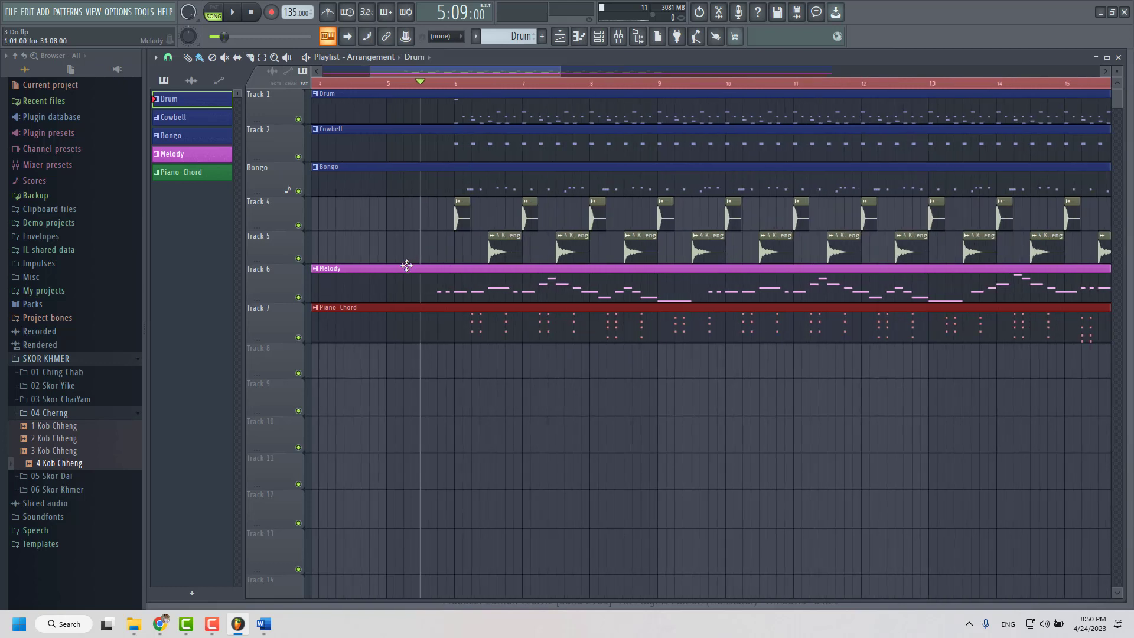
key("space")
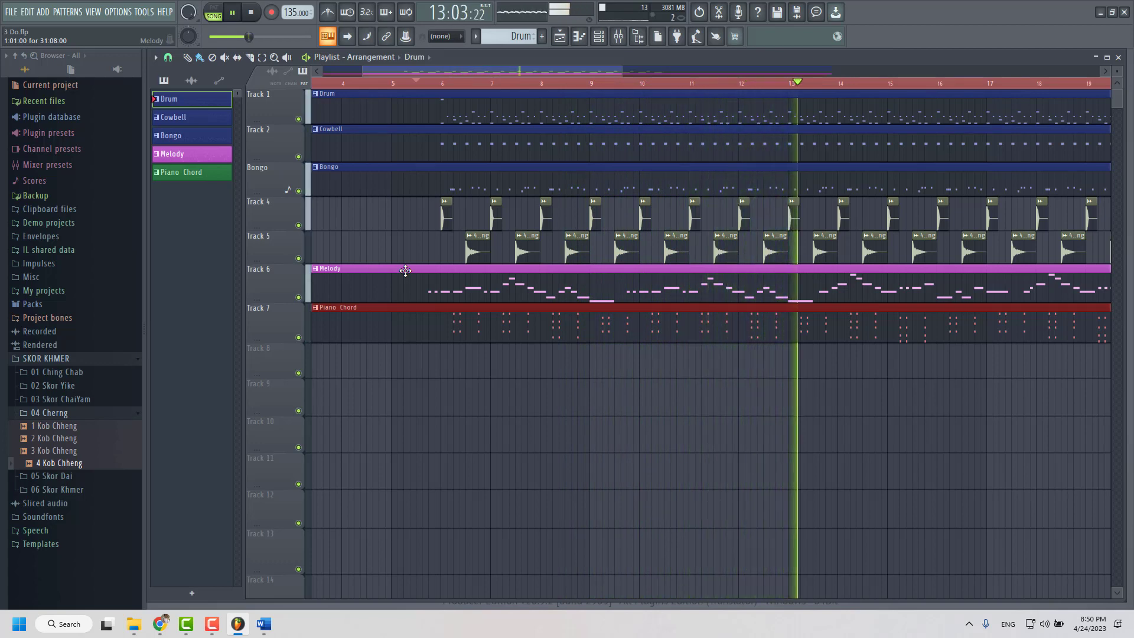
scroll(437, 236, "down", 3)
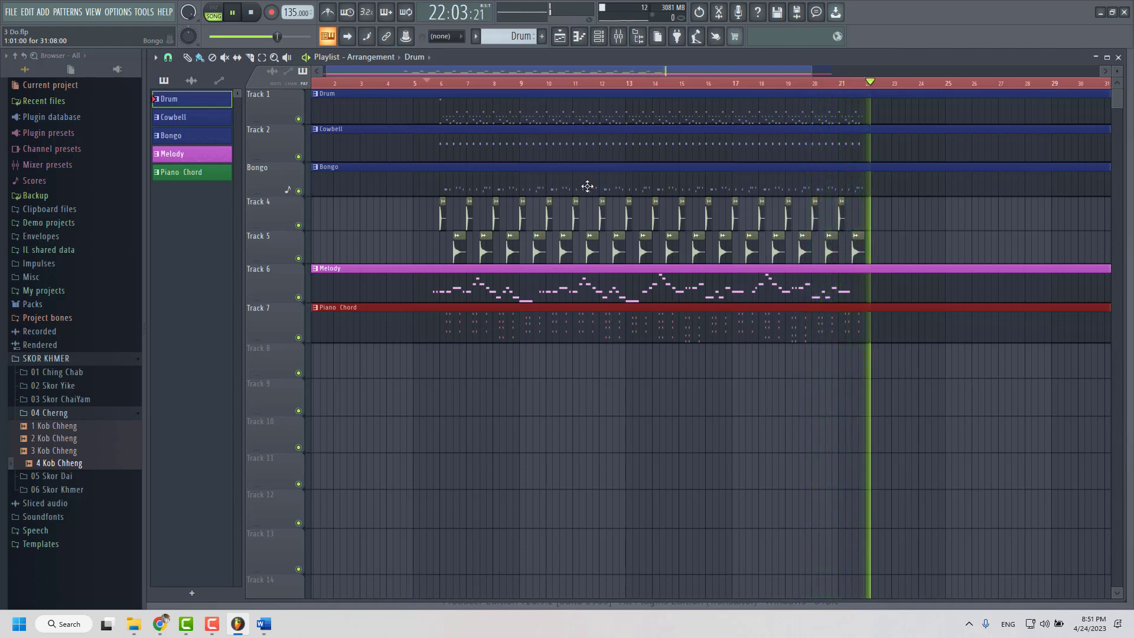
key("space")
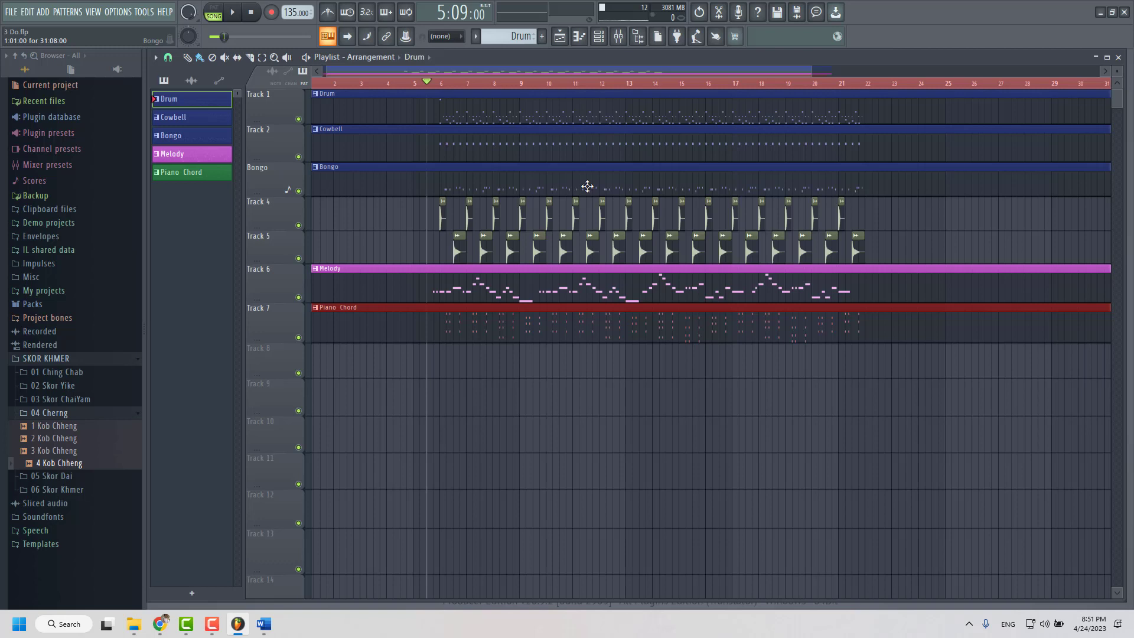
scroll(505, 345, "up", 3)
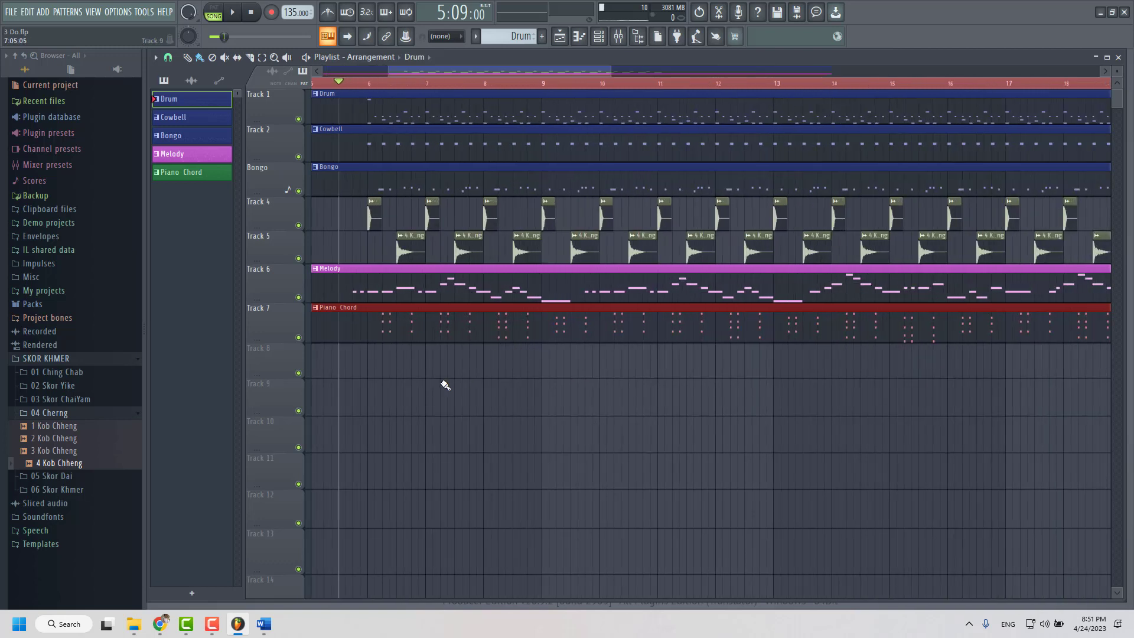
scroll(429, 381, "down", 2)
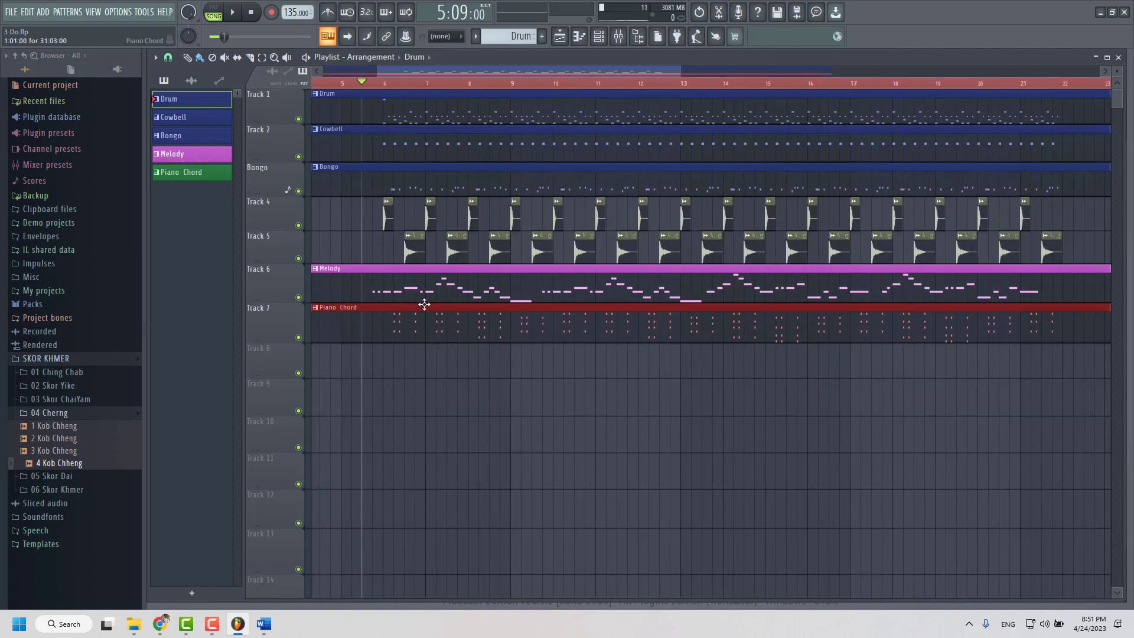